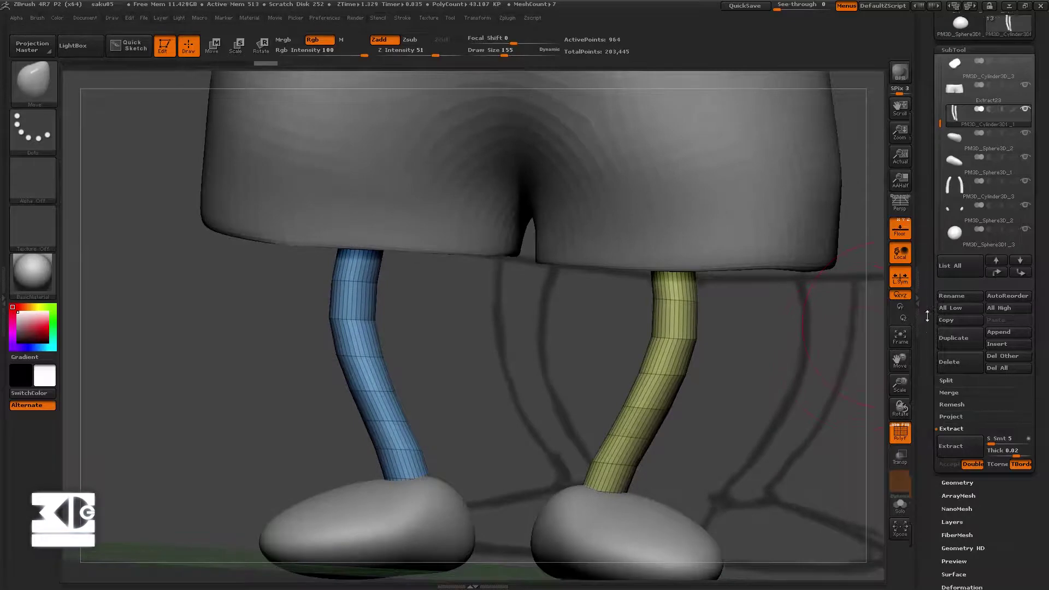
# Convert the legs subtool to a DynaMesh at resolution 128 and smooth the lower legs
pyautogui.moveTo(927, 384); pyautogui.dragTo(928, 109)
pyautogui.click(947, 236)
pyautogui.click(945, 170)
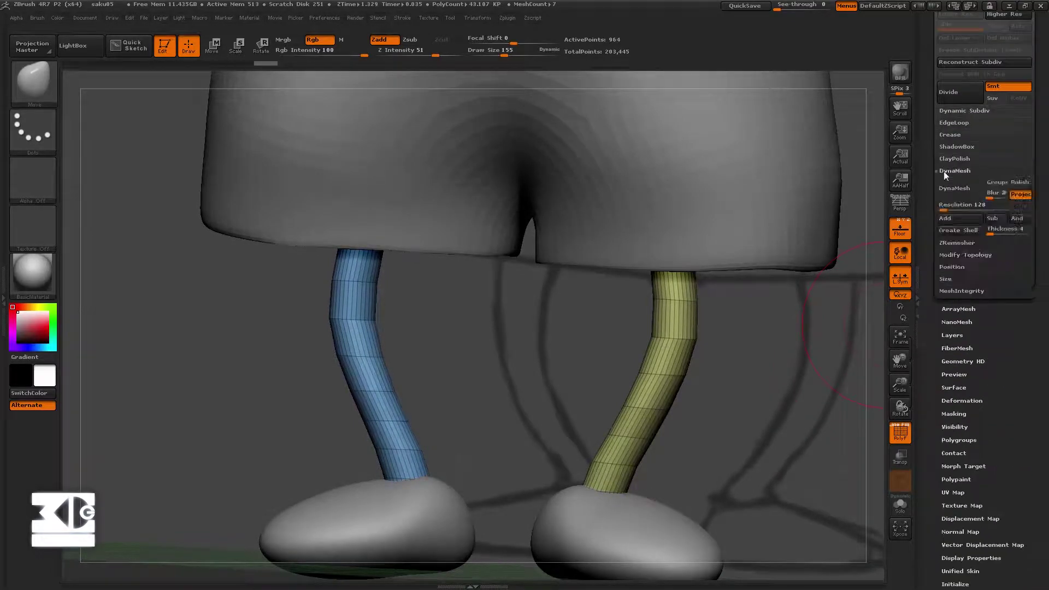
pyautogui.hotkey('ctrl', 'd')
pyautogui.hotkey('shift', 'f')
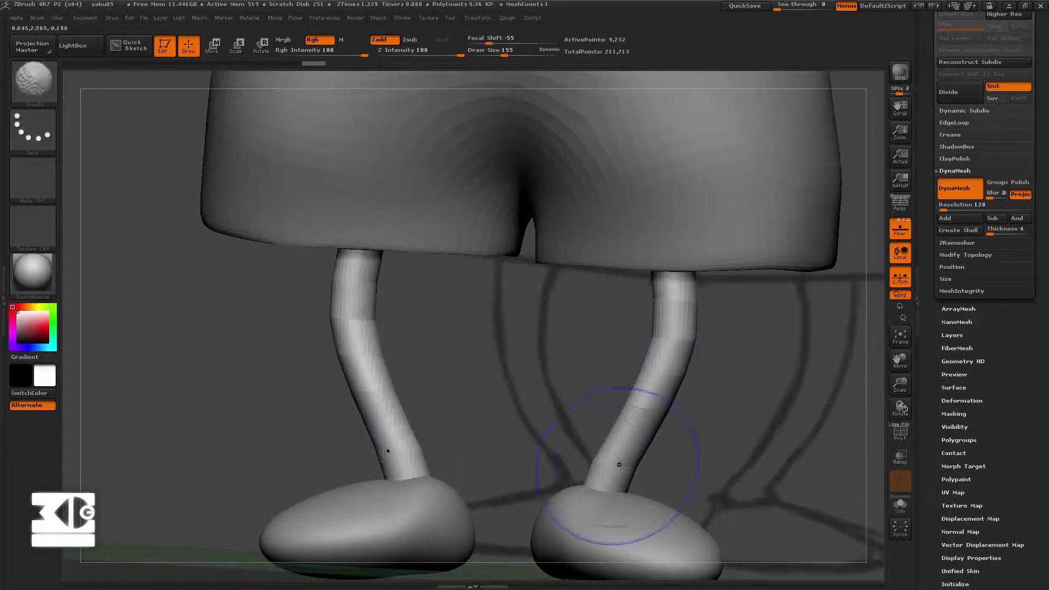
pyautogui.keyDown('shift'); pyautogui.moveTo(594, 468); pyautogui.dragTo(662, 426); pyautogui.keyUp('shift')
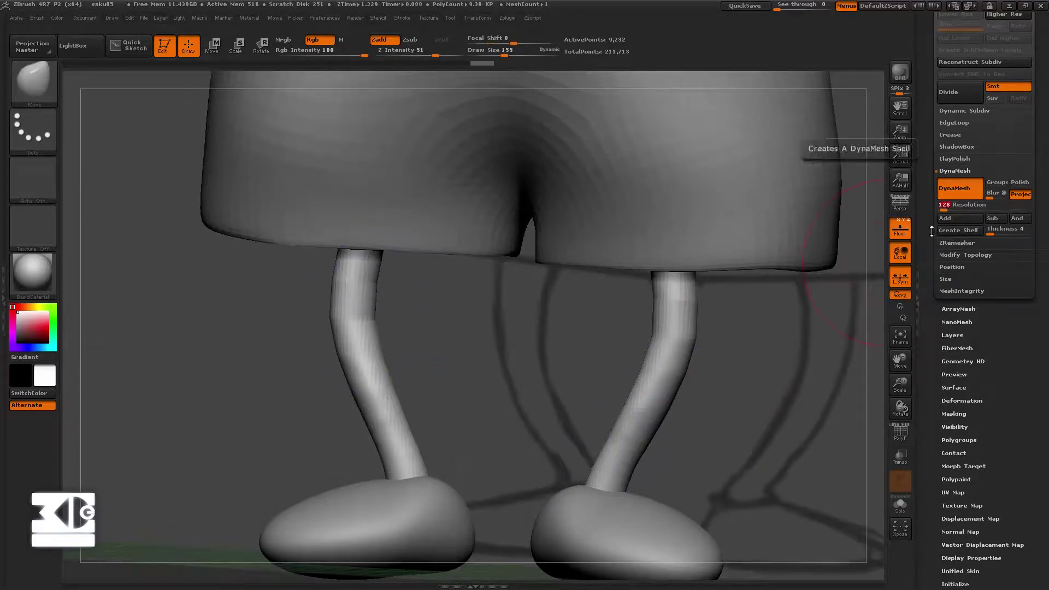
# Rebuild the legs' DynaMesh at resolution 512, check its wireframe and smooth the legs around the ankles
pyautogui.press('ctrl')
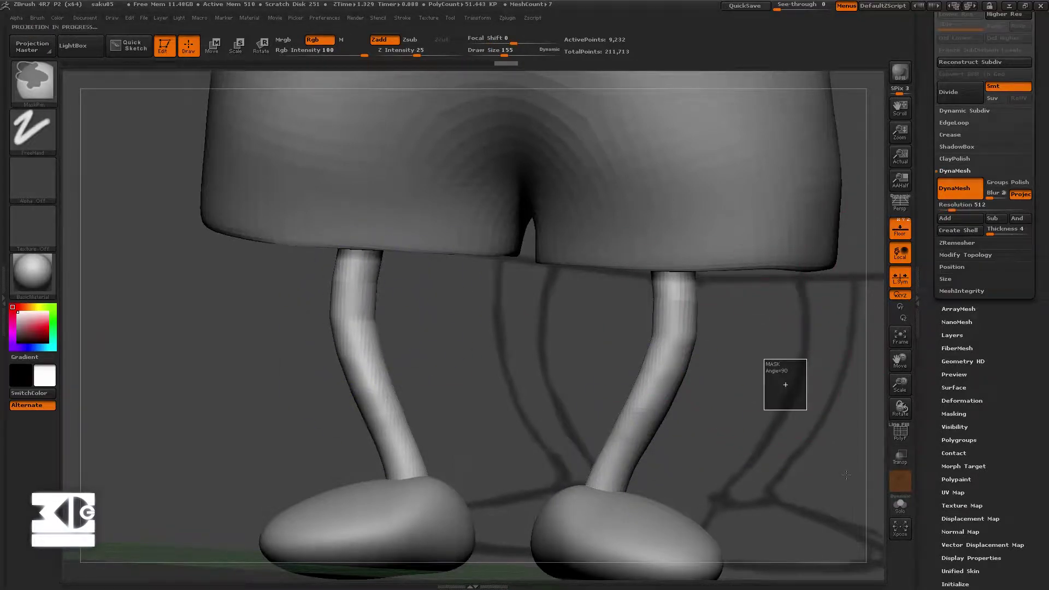
pyautogui.click(900, 437)
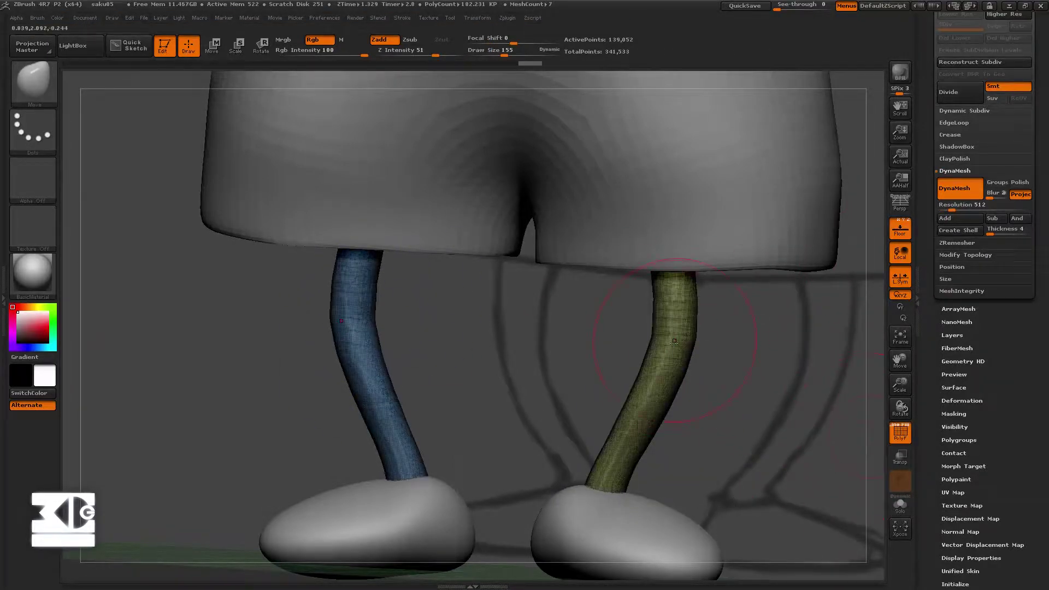
pyautogui.click(894, 440)
pyautogui.moveTo(630, 390); pyautogui.dragTo(315, 376)
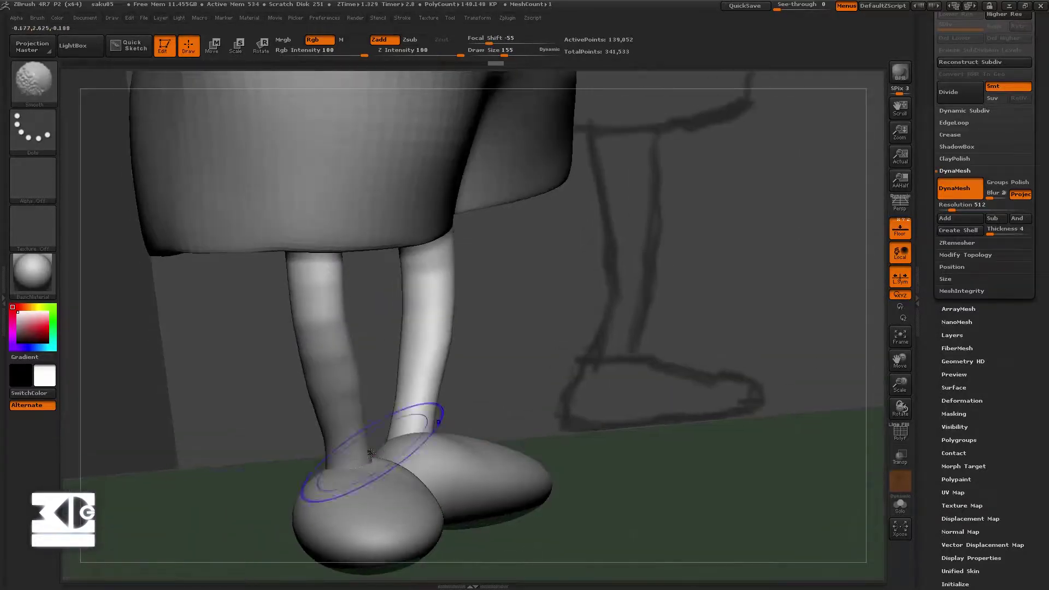
pyautogui.moveTo(362, 449)
pyautogui.mouseDown()
pyautogui.moveTo(338, 460)
pyautogui.moveTo(284, 408)
pyautogui.mouseUp()
# Load the Smooth Stronger brush from the brush library and even out both legs with it
pyautogui.click(73, 46)
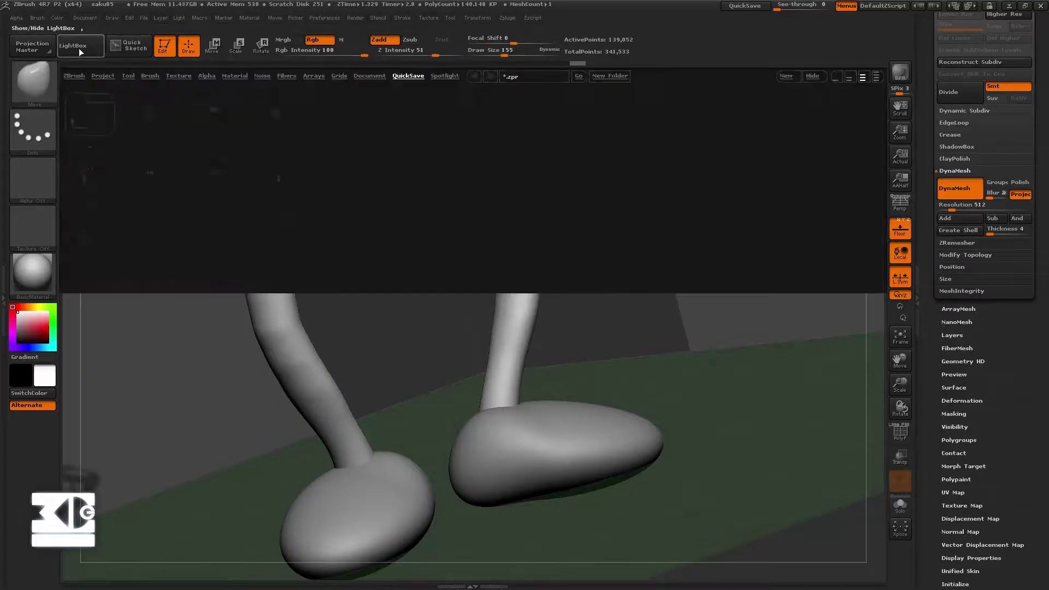
pyautogui.click(150, 76)
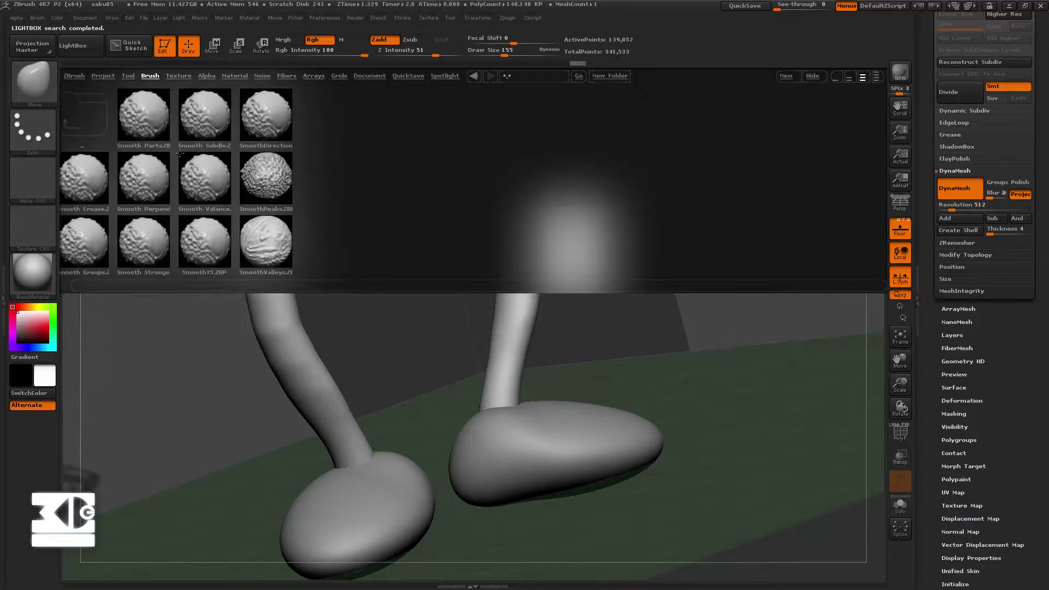
pyautogui.doubleClick(149, 245)
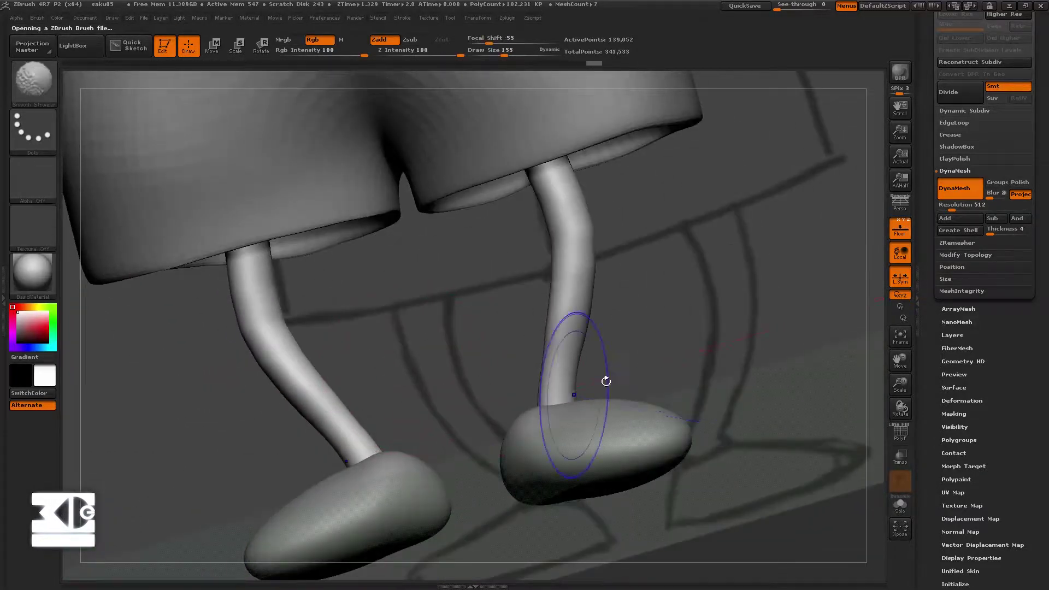
pyautogui.moveTo(606, 381); pyautogui.dragTo(402, 414)
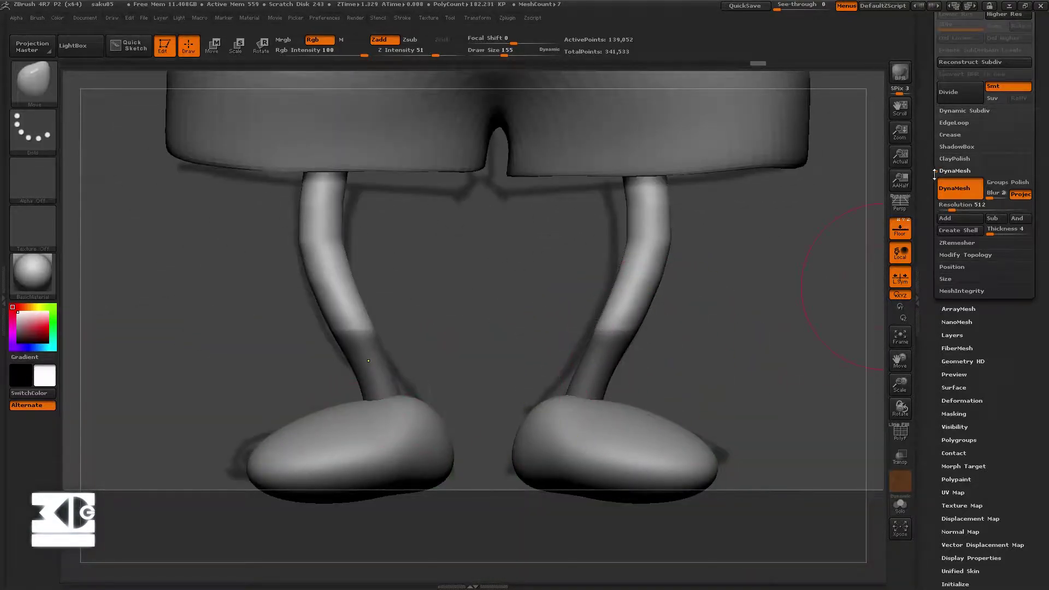
pyautogui.keyDown('ctrl'); pyautogui.click(746, 269); pyautogui.keyUp('ctrl')
pyautogui.moveTo(936, 393); pyautogui.dragTo(999, 320)
pyautogui.click(947, 308)
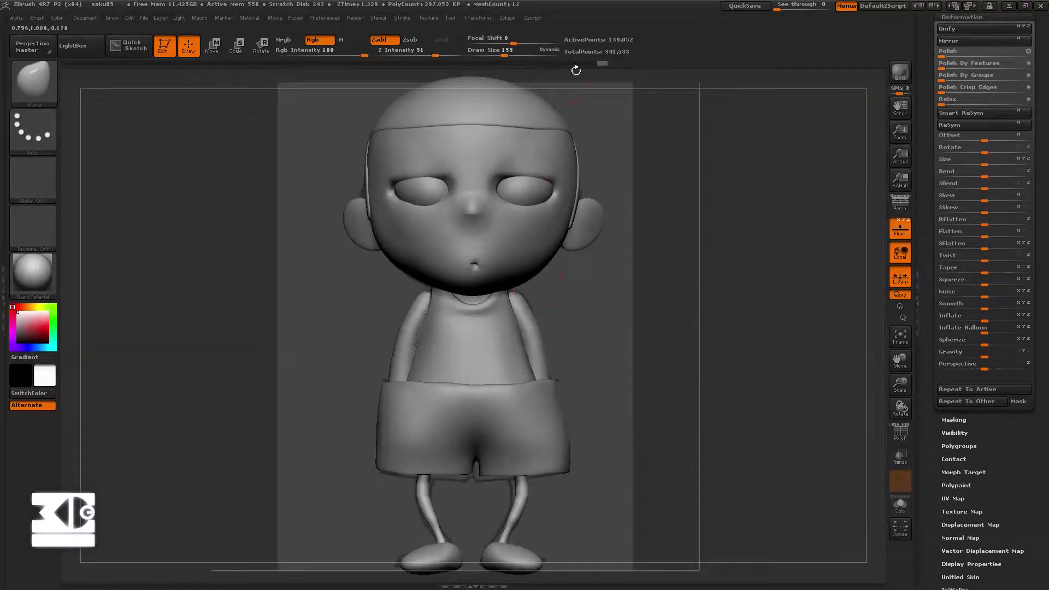
pyautogui.moveTo(575, 64); pyautogui.dragTo(534, 63)
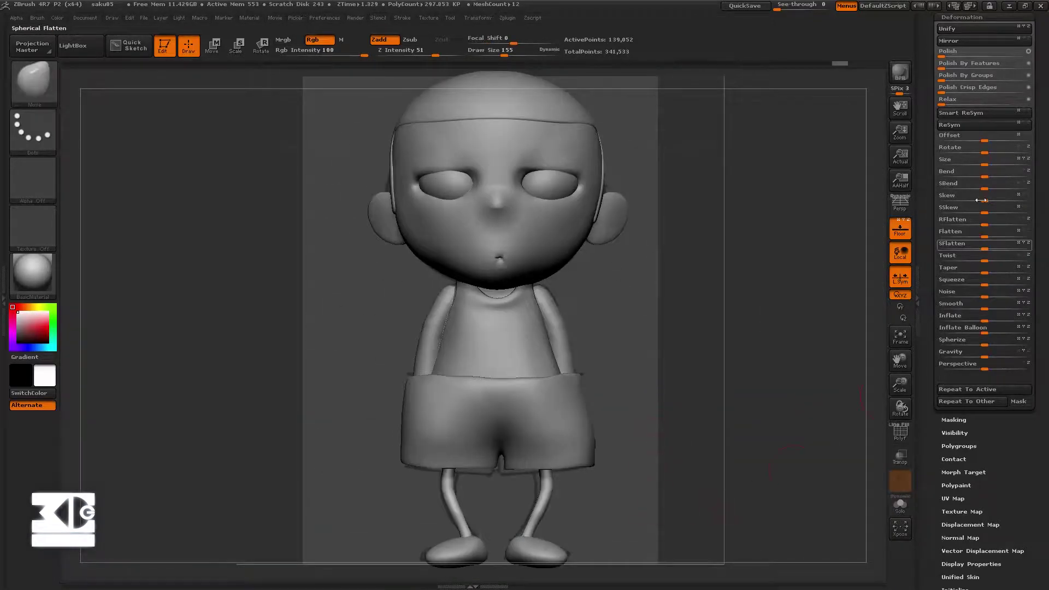
pyautogui.moveTo(948, 18); pyautogui.dragTo(948, 265)
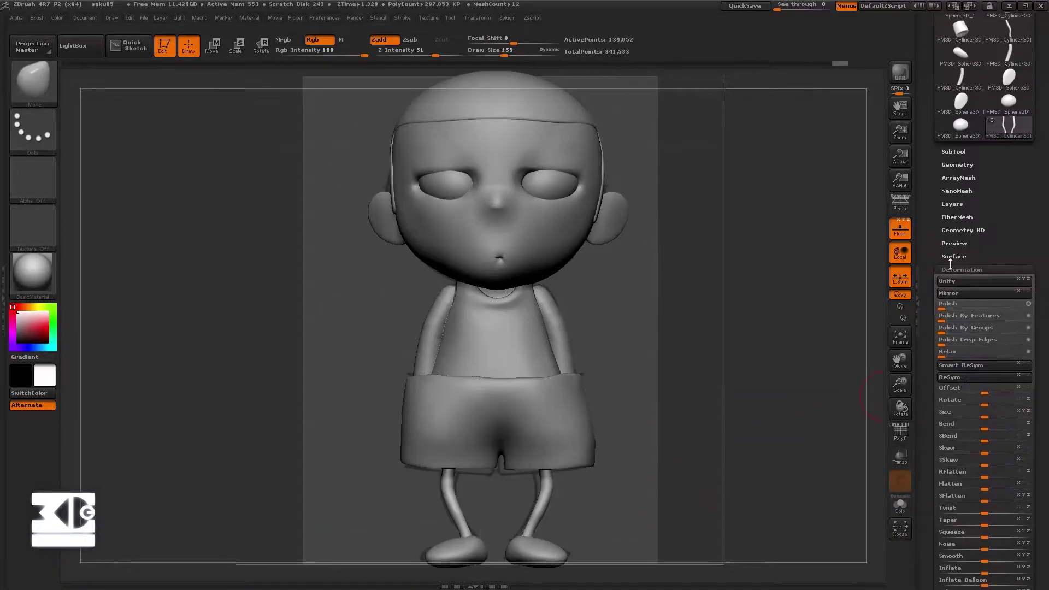
pyautogui.click(948, 266)
# Make the foot directly below the legs in the subtool list the active subtool
pyautogui.click(950, 149)
pyautogui.click(954, 331)
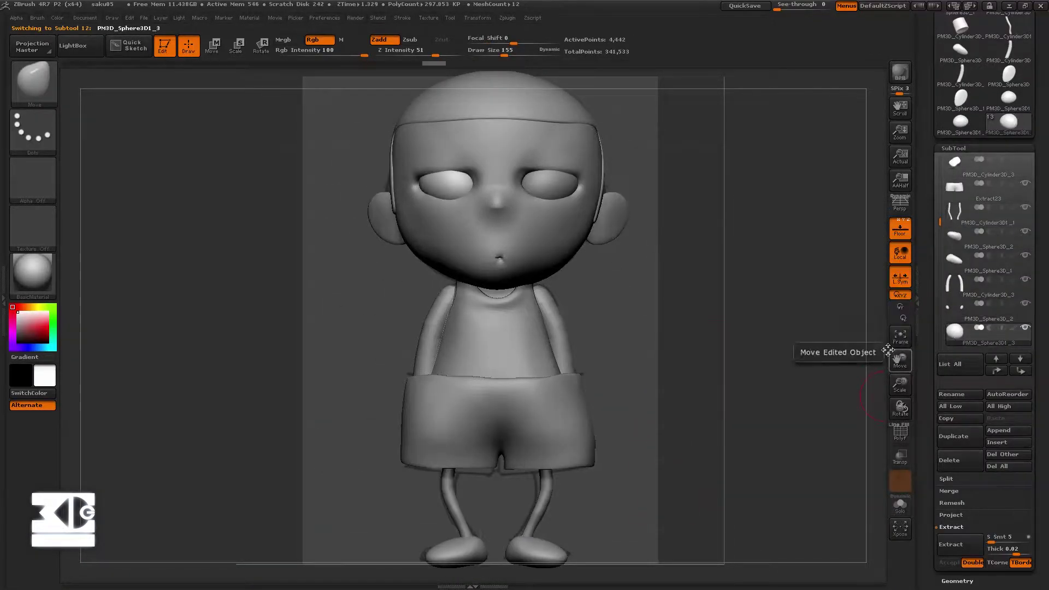
pyautogui.moveTo(937, 223); pyautogui.dragTo(937, 267)
pyautogui.keyDown('alt'); pyautogui.moveTo(789, 353); pyautogui.dragTo(764, 360); pyautogui.keyUp('alt')
pyautogui.moveTo(938, 265); pyautogui.dragTo(938, 237)
pyautogui.click(954, 213)
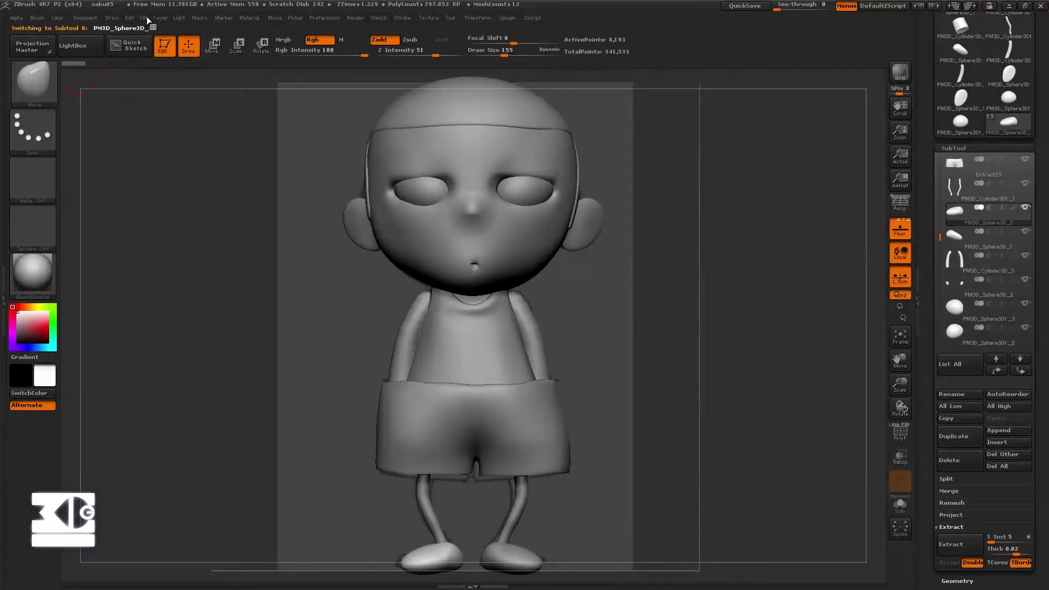
# Save the current project to a file
pyautogui.click(147, 20)
pyautogui.click(205, 43)
pyautogui.click(431, 141)
pyautogui.click(381, 299)
pyautogui.click(553, 315)
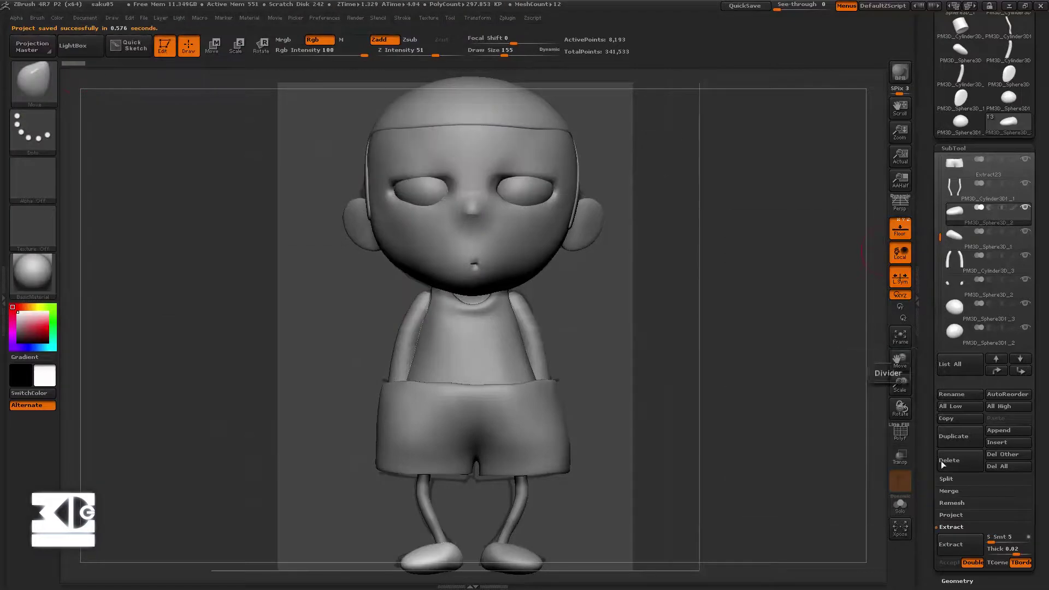
# Merge the two separate feet into a single subtool with MergeDown
pyautogui.click(949, 490)
pyautogui.click(955, 501)
pyautogui.click(850, 525)
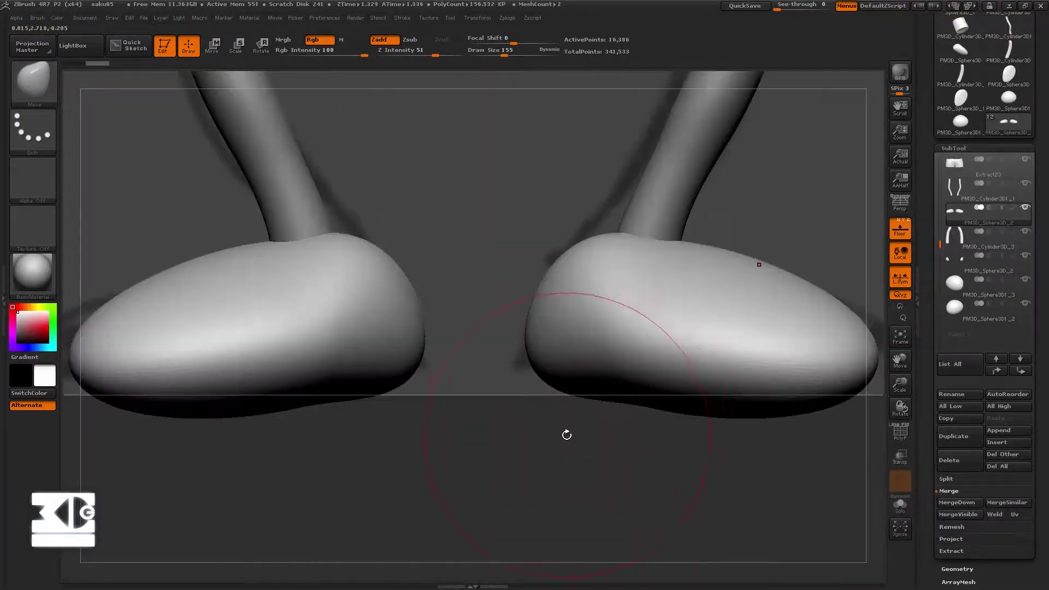
# Choose the Polish brush and start flattening the soles of both feet from below
pyautogui.keyDown('alt'); pyautogui.moveTo(566, 433); pyautogui.dragTo(644, 391); pyautogui.keyUp('alt')
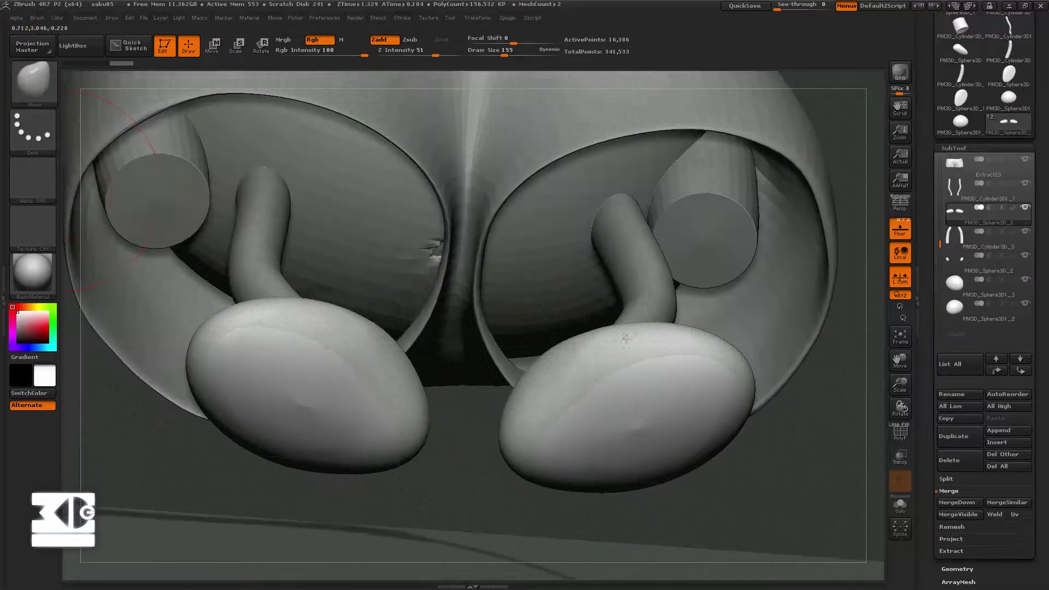
pyautogui.press('b')
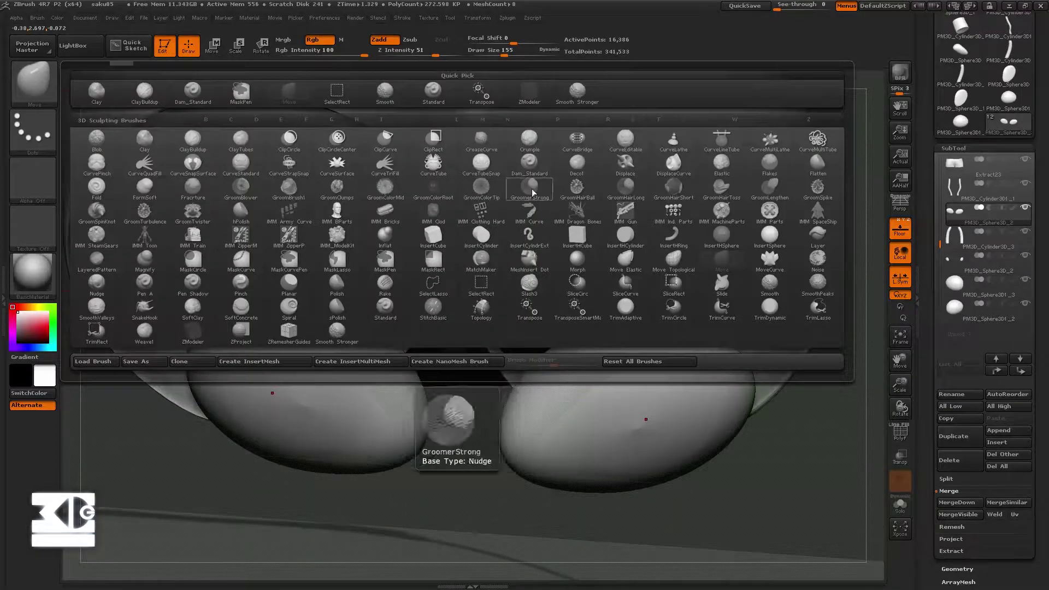
pyautogui.click(334, 284)
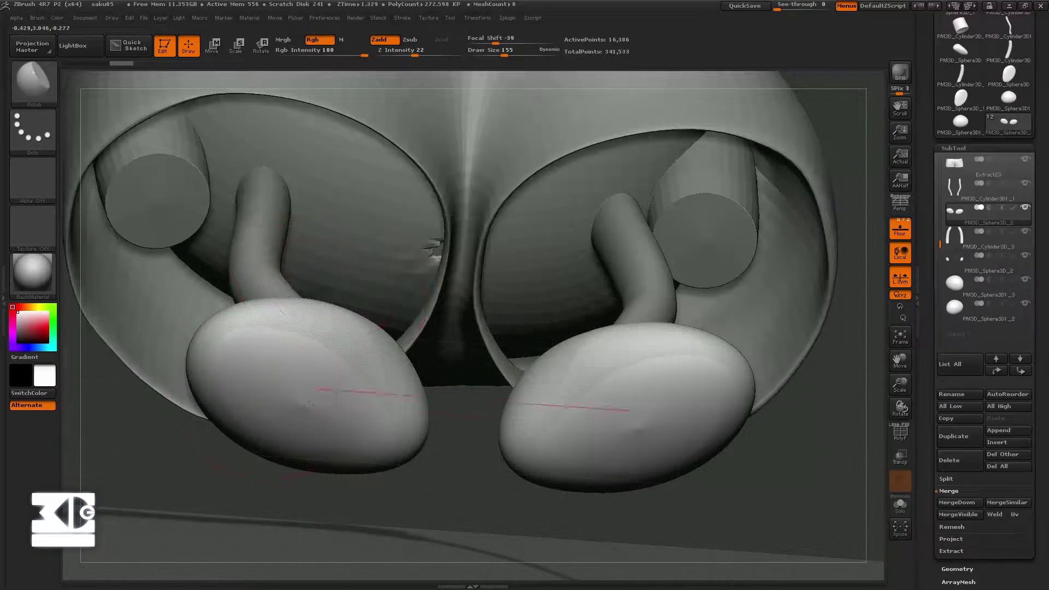
# Convert the merged feet to a DynaMesh at resolution 256 and inspect the resulting wireframe
pyautogui.click(957, 568)
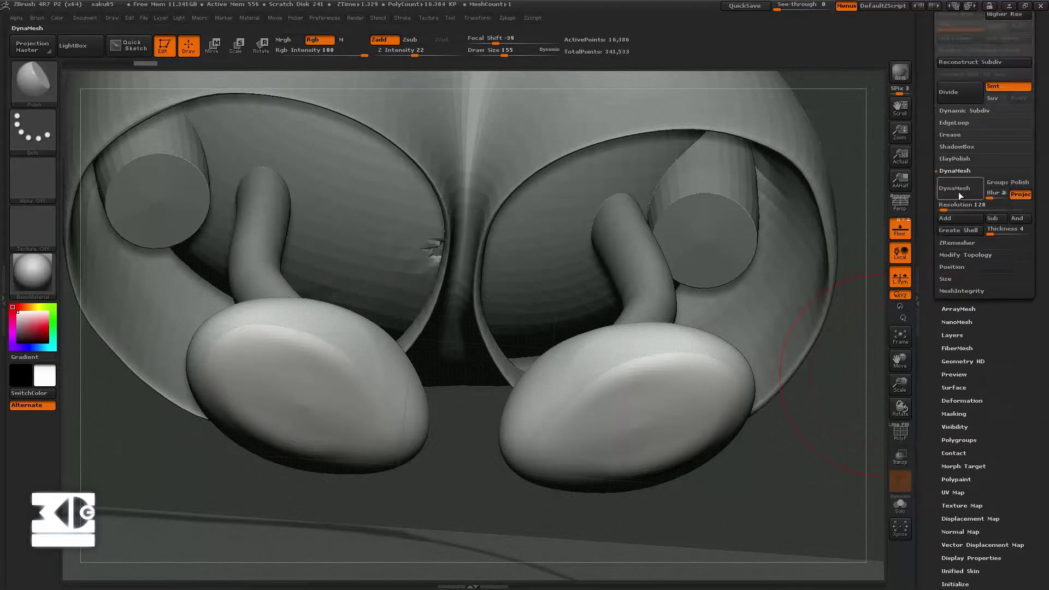
pyautogui.hotkey('shift', 'f')
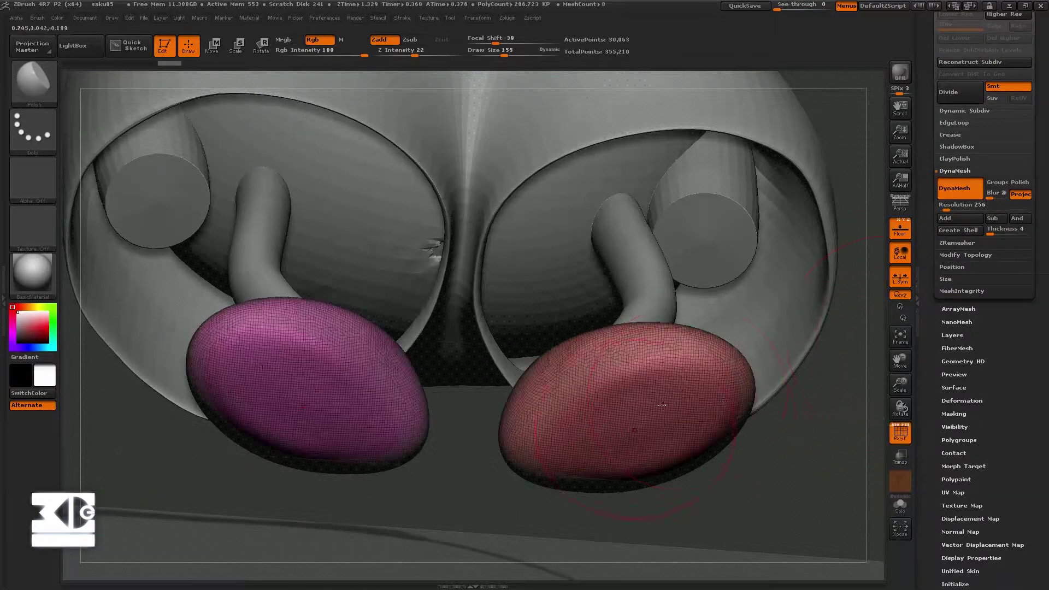
pyautogui.hotkey('shift', 'f')
# Raise the Polish brush's Z Intensity to 35 and flatten the soles of both feet further
pyautogui.moveTo(775, 456); pyautogui.dragTo(809, 446)
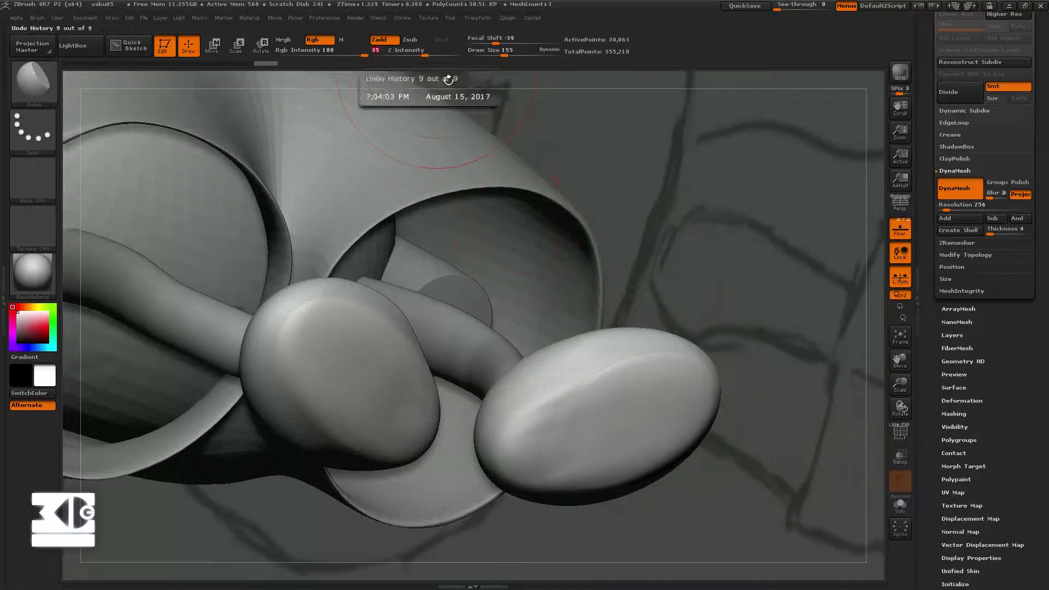
pyautogui.moveTo(448, 80); pyautogui.dragTo(617, 90)
pyautogui.moveTo(613, 403)
pyautogui.mouseDown()
pyautogui.moveTo(580, 456)
pyautogui.moveTo(614, 445)
pyautogui.mouseUp()
pyautogui.moveTo(350, 376)
pyautogui.mouseDown()
pyautogui.moveTo(401, 416)
pyautogui.moveTo(273, 360)
pyautogui.mouseUp()
pyautogui.moveTo(197, 405)
pyautogui.mouseDown()
pyautogui.moveTo(240, 505)
pyautogui.moveTo(328, 492)
pyautogui.moveTo(349, 393)
pyautogui.mouseUp()
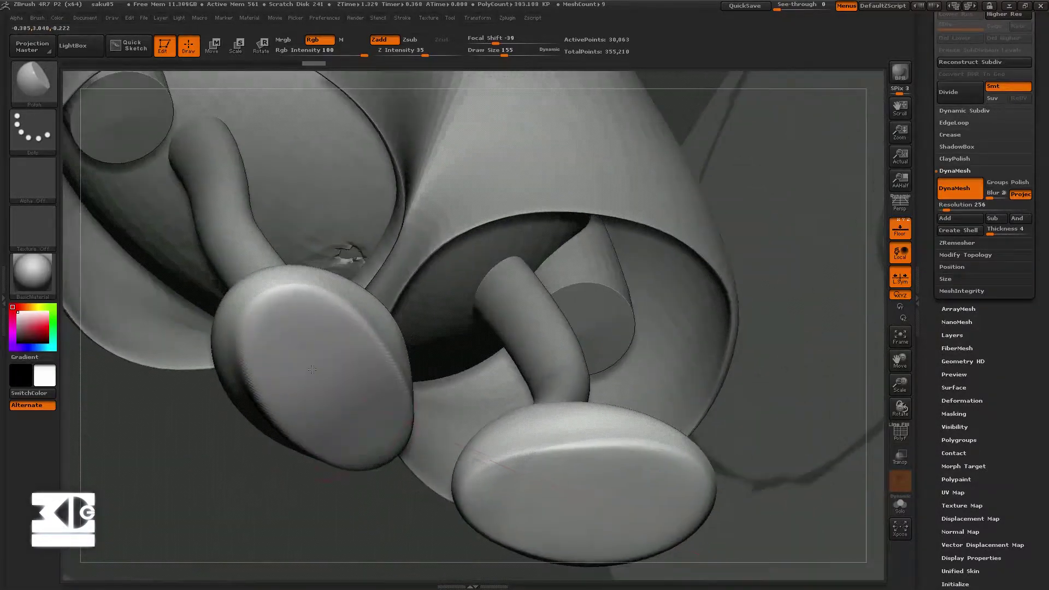
pyautogui.moveTo(319, 497)
pyautogui.mouseDown()
pyautogui.moveTo(374, 510)
pyautogui.moveTo(348, 533)
pyautogui.moveTo(470, 372)
pyautogui.moveTo(390, 312)
pyautogui.mouseUp()
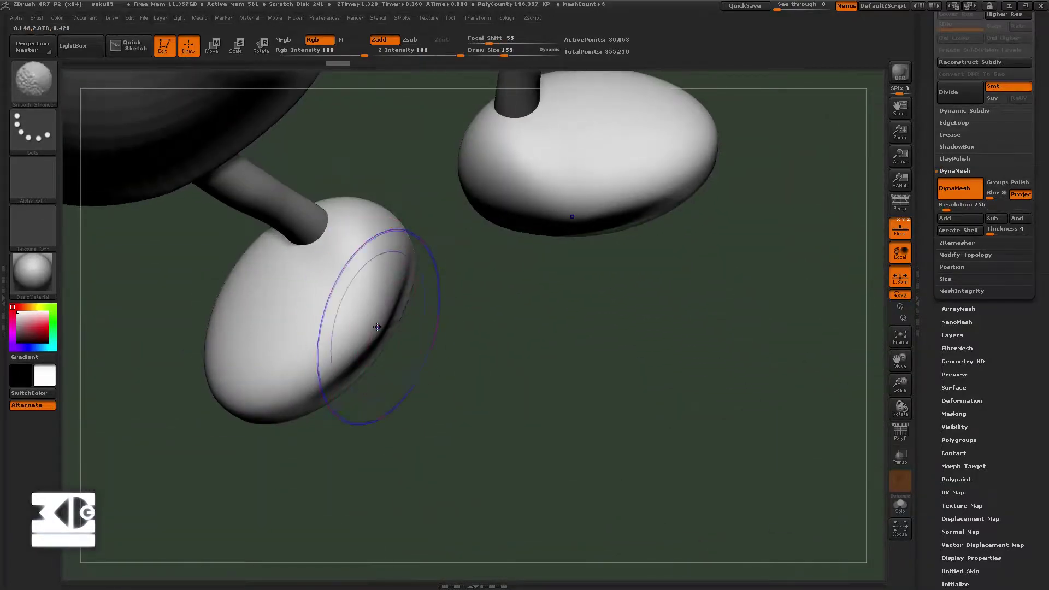
# Polish and smooth the feet's sides just above the soles, using a draw size of 45
pyautogui.moveTo(491, 327); pyautogui.dragTo(436, 295)
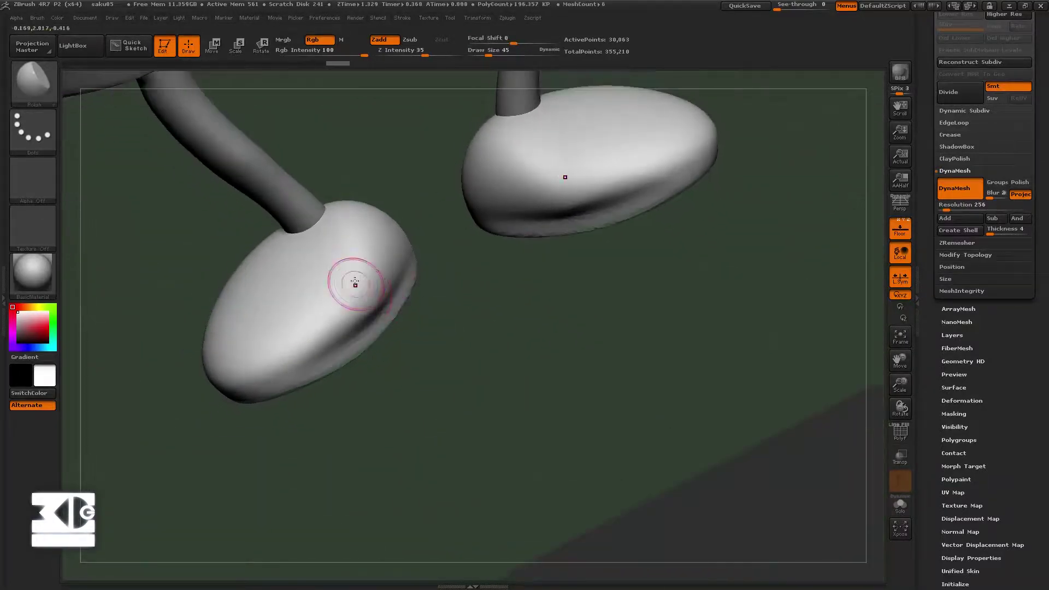
pyautogui.keyDown('shift'); pyautogui.moveTo(355, 284); pyautogui.dragTo(320, 349); pyautogui.keyUp('shift')
pyautogui.moveTo(458, 328); pyautogui.dragTo(601, 327)
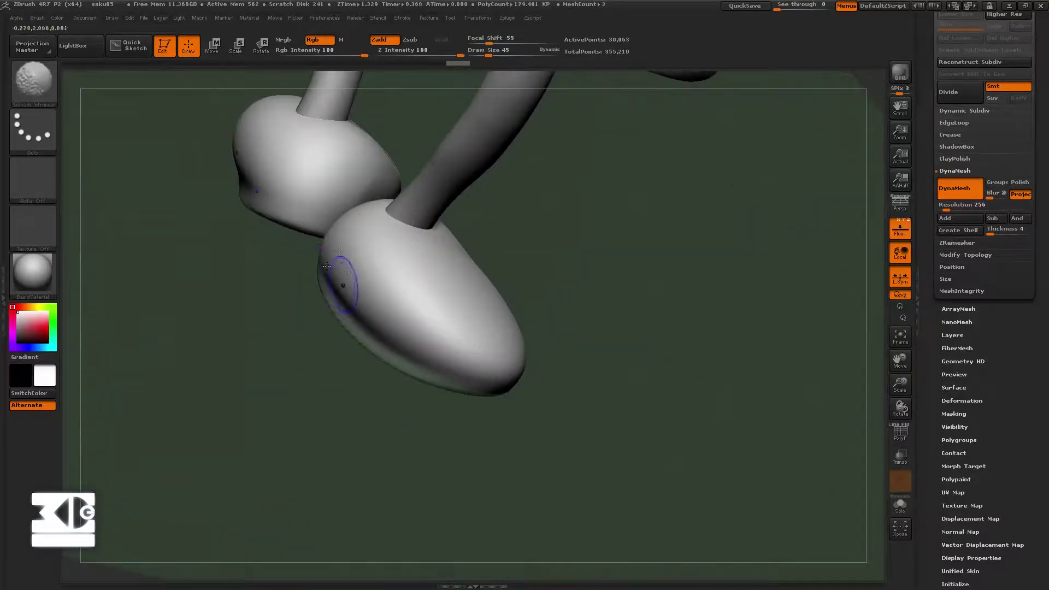
pyautogui.moveTo(523, 381); pyautogui.dragTo(524, 227)
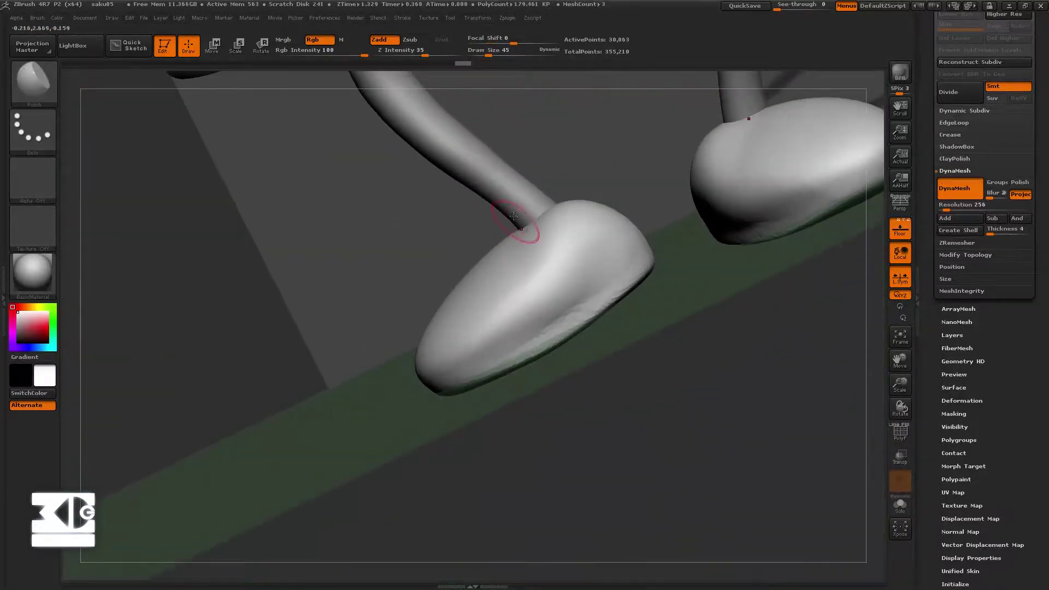
# Switch to the Move brush, enlarge it to a draw size of 140 and adjust the shape of the feet
pyautogui.click(44, 101)
pyautogui.press('m')
pyautogui.press('v')
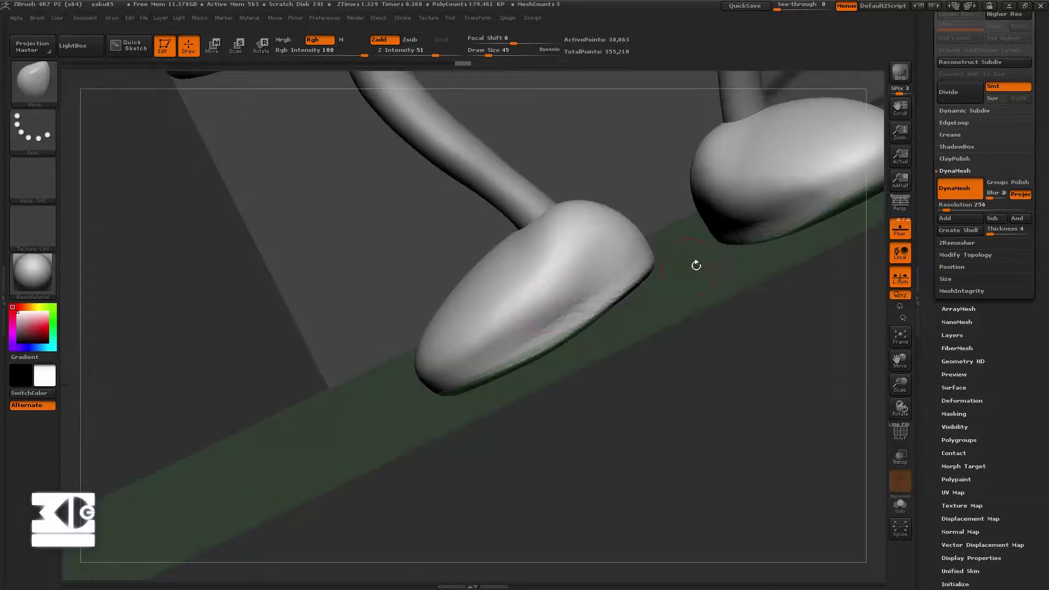
pyautogui.moveTo(523, 212); pyautogui.dragTo(312, 313, button='right')
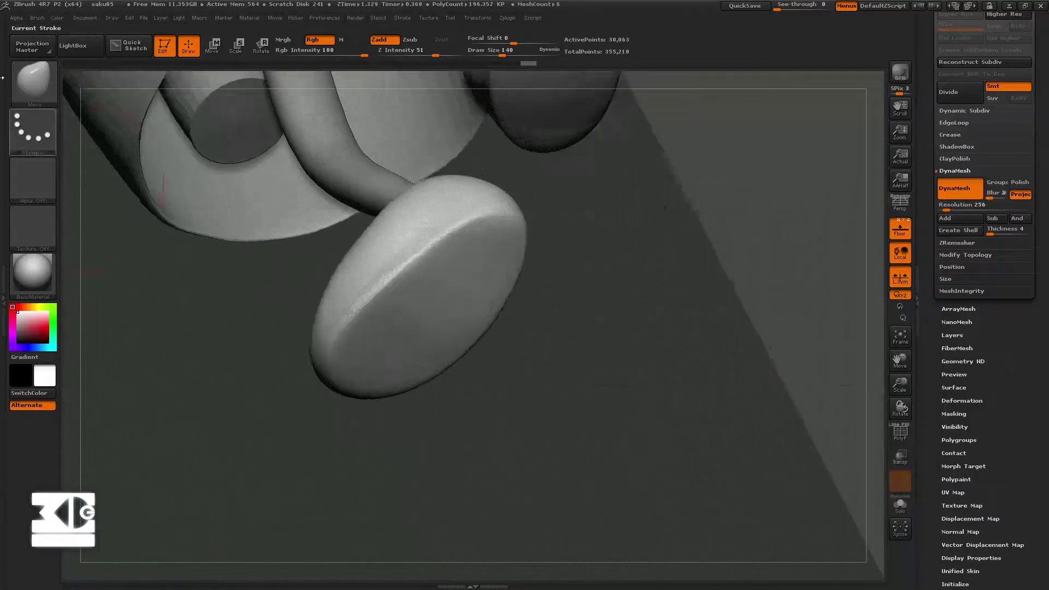
# Flatten the undersides of both feet with the hPolish brush at Z Intensity 37
pyautogui.moveTo(294, 284)
pyautogui.mouseDown()
pyautogui.moveTo(274, 255)
pyautogui.moveTo(326, 312)
pyautogui.mouseUp()
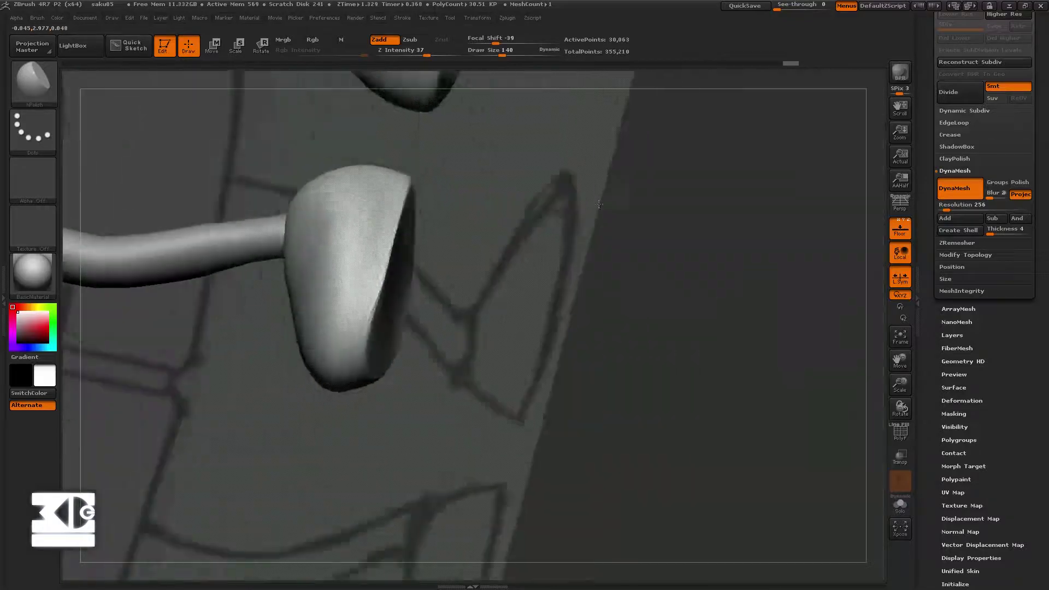
pyautogui.moveTo(448, 251); pyautogui.dragTo(480, 220)
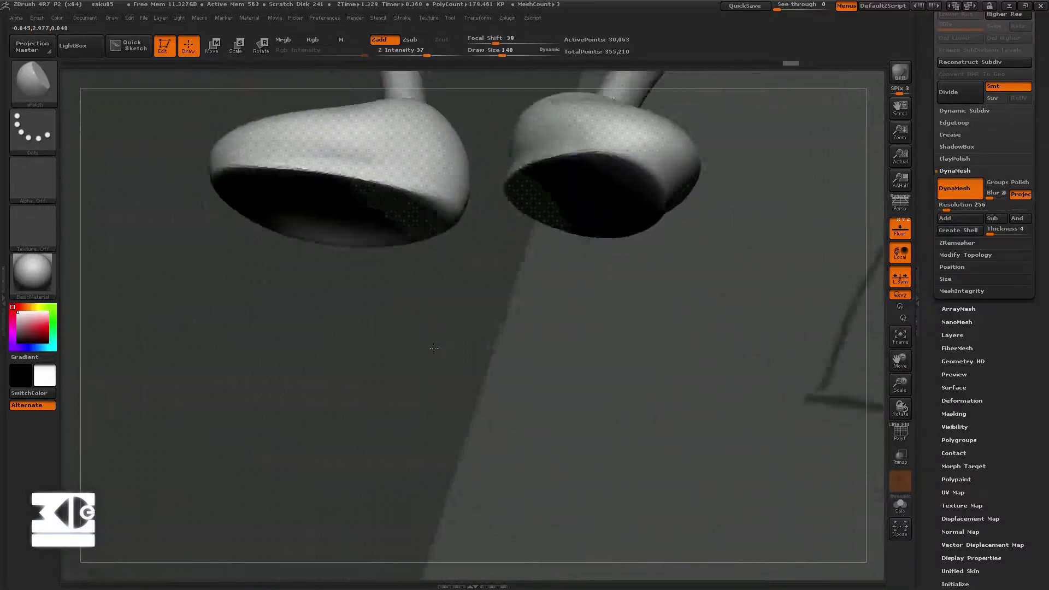
pyautogui.moveTo(508, 344); pyautogui.dragTo(555, 229)
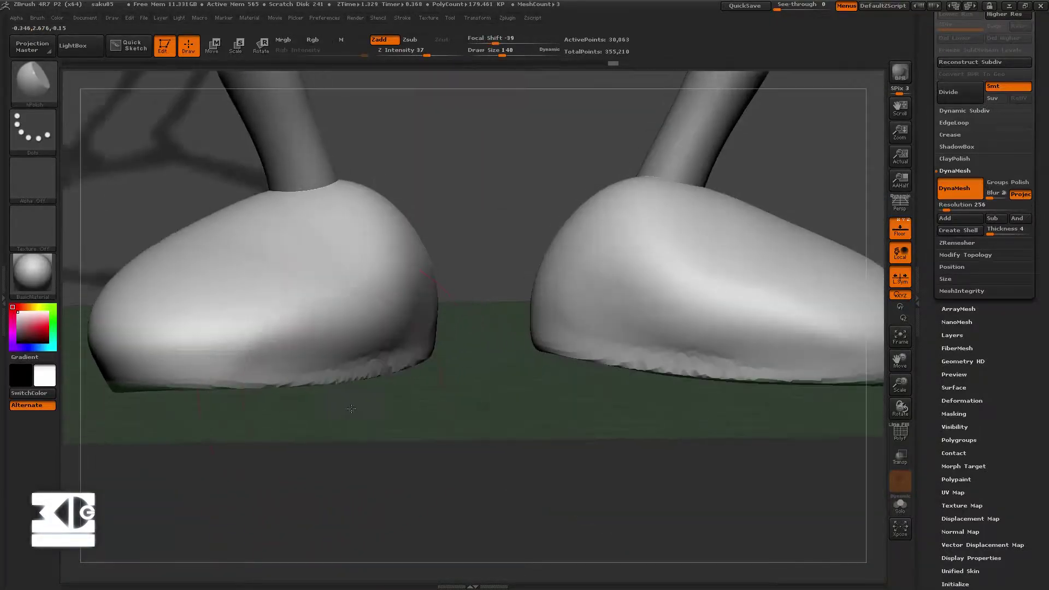
# Switch to the Dam_Standard brush at draw size 17 and try carving a groove just above the soles
pyautogui.click(34, 87)
pyautogui.press('d')
pyautogui.press('s')
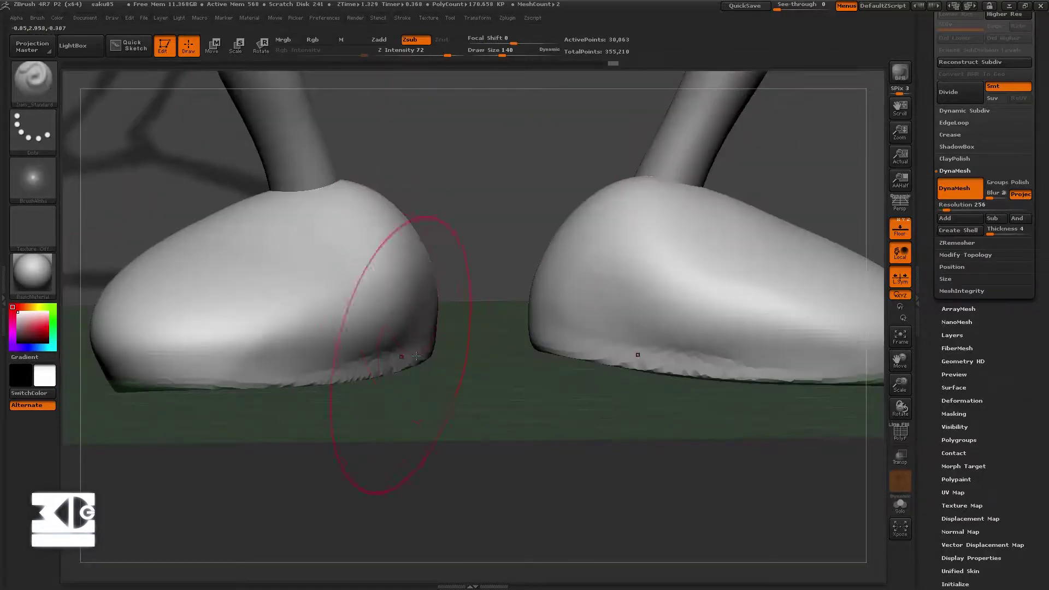
pyautogui.press('s')
pyautogui.moveTo(443, 362); pyautogui.dragTo(426, 361)
pyautogui.moveTo(518, 343); pyautogui.dragTo(340, 429)
pyautogui.press('s')
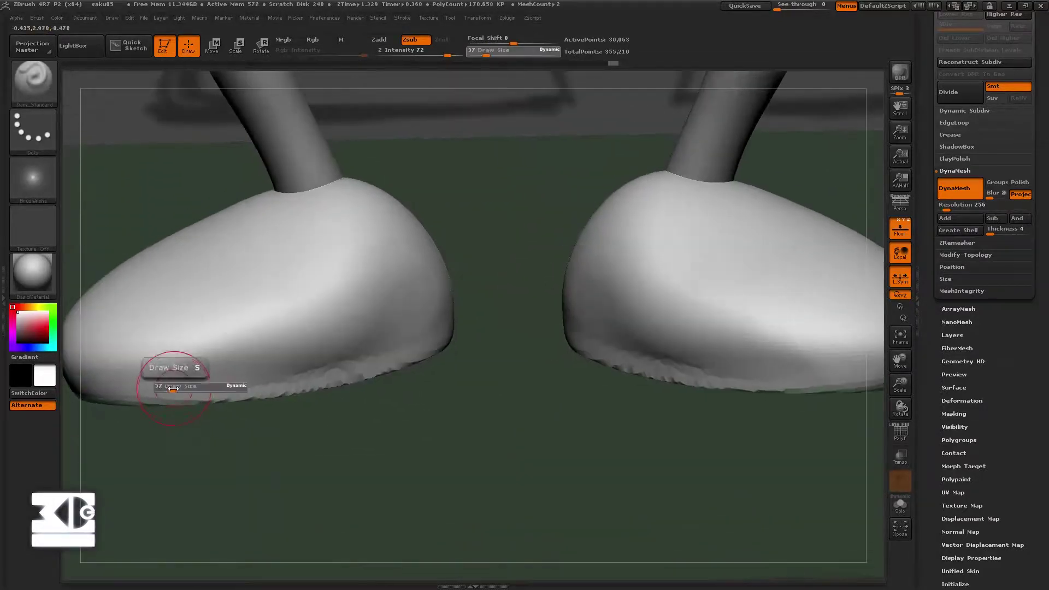
pyautogui.moveTo(164, 381); pyautogui.dragTo(232, 385)
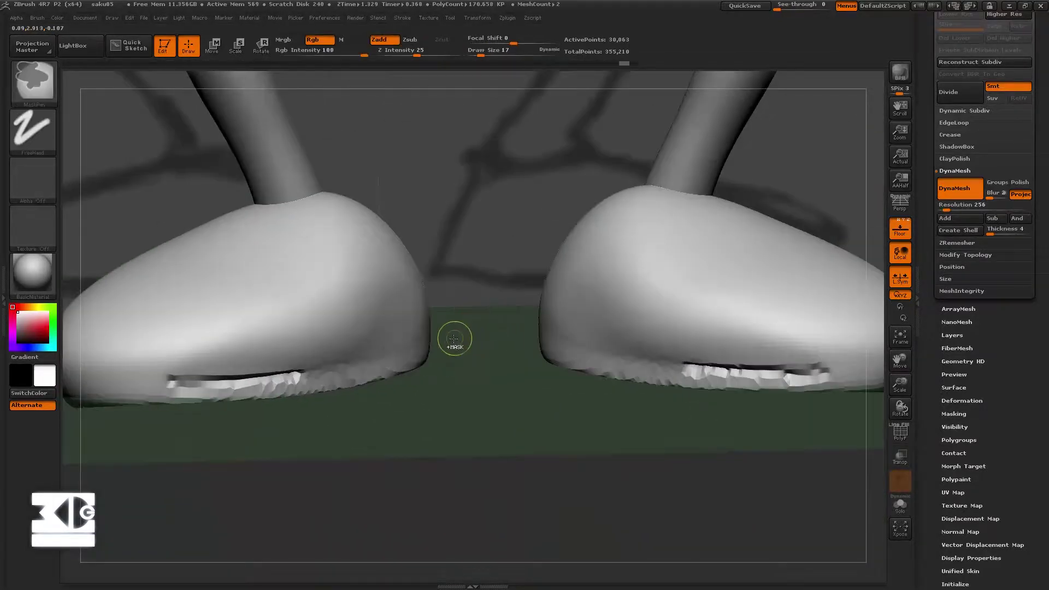
# Remove the trial groove, remesh the feet with DynaMesh at resolution 512 and check the wireframe density
pyautogui.hotkey('shift', 'f')
pyautogui.press('ctrl')
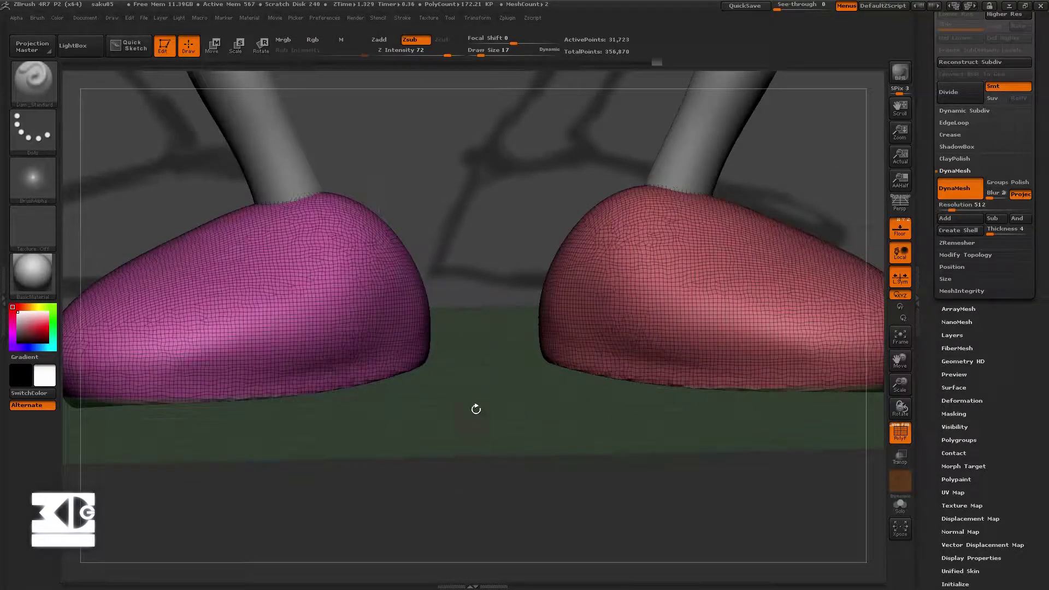
pyautogui.click(899, 431)
# Adjust the Dam_Standard stroke's LazyMouse settings and begin carving a groove above the soles at the heels
pyautogui.moveTo(215, 381); pyautogui.dragTo(409, 351)
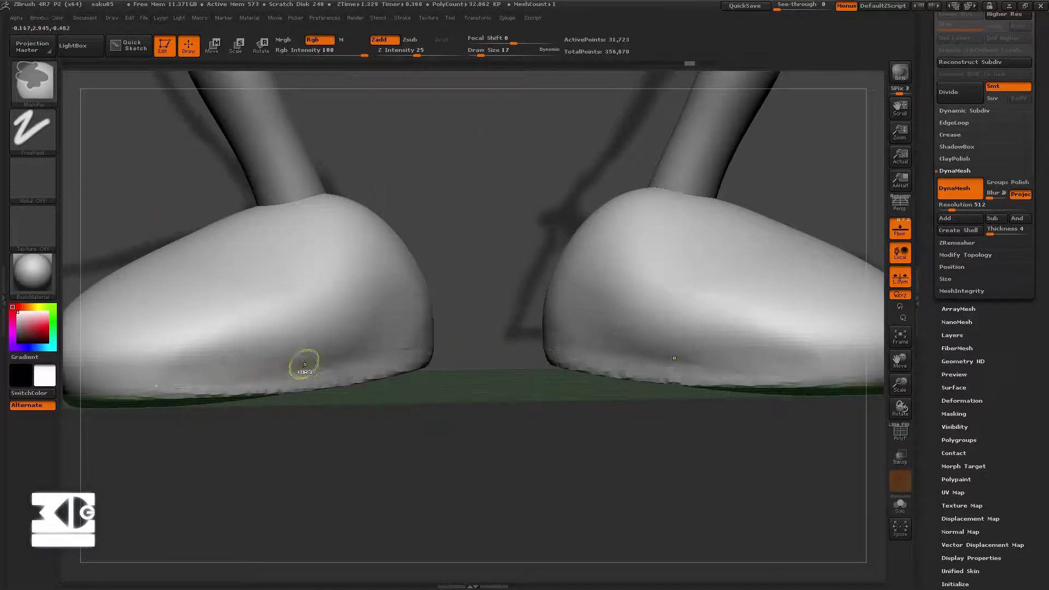
pyautogui.click(402, 17)
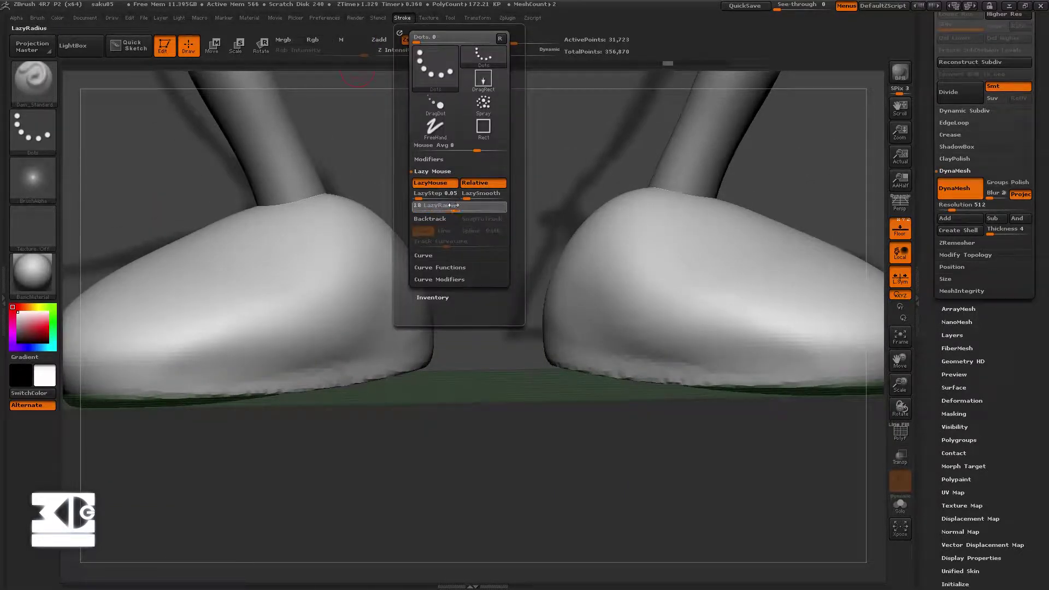
pyautogui.moveTo(187, 386); pyautogui.dragTo(426, 348)
pyautogui.moveTo(475, 313)
pyautogui.mouseDown()
pyautogui.moveTo(417, 335)
pyautogui.moveTo(516, 323)
pyautogui.moveTo(426, 311)
pyautogui.mouseUp()
pyautogui.moveTo(470, 337); pyautogui.dragTo(509, 334)
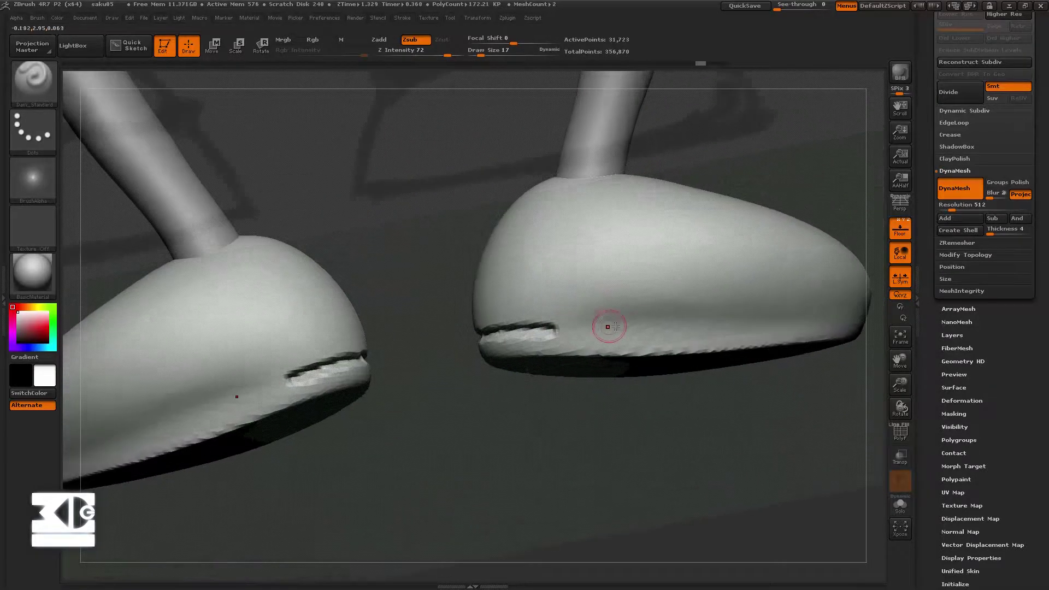
# Carve the groove along the sides and around the toes of both shoes to separate the soles
pyautogui.moveTo(604, 328)
pyautogui.mouseDown()
pyautogui.moveTo(492, 333)
pyautogui.moveTo(732, 328)
pyautogui.mouseUp()
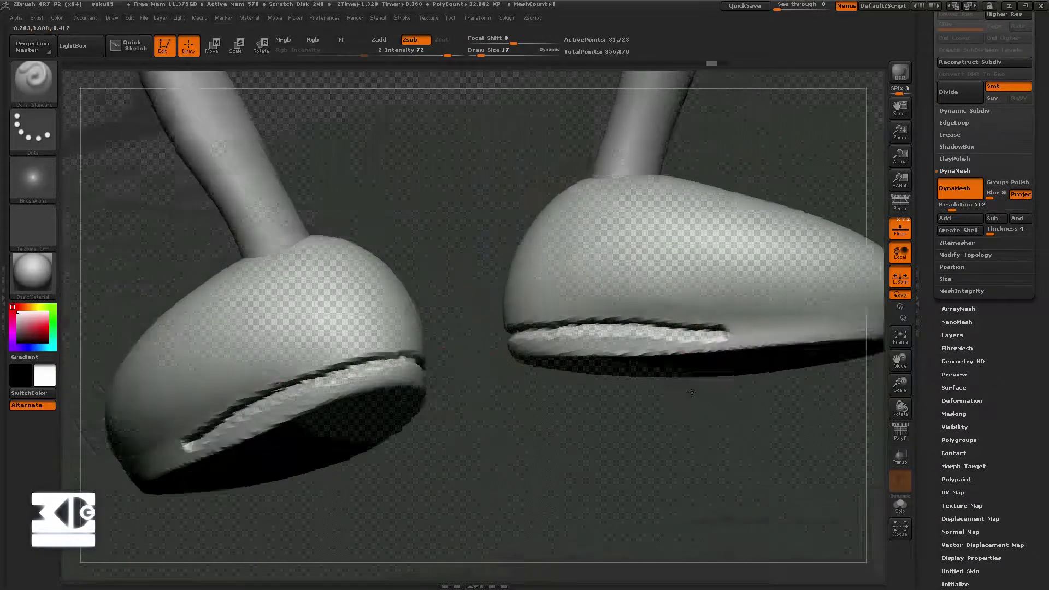
pyautogui.moveTo(765, 382)
pyautogui.mouseDown()
pyautogui.moveTo(552, 329)
pyautogui.moveTo(781, 315)
pyautogui.mouseUp()
pyautogui.moveTo(765, 410)
pyautogui.mouseDown()
pyautogui.moveTo(600, 382)
pyautogui.moveTo(568, 404)
pyautogui.mouseUp()
pyautogui.moveTo(658, 321); pyautogui.dragTo(794, 303)
pyautogui.moveTo(809, 415); pyautogui.dragTo(682, 393)
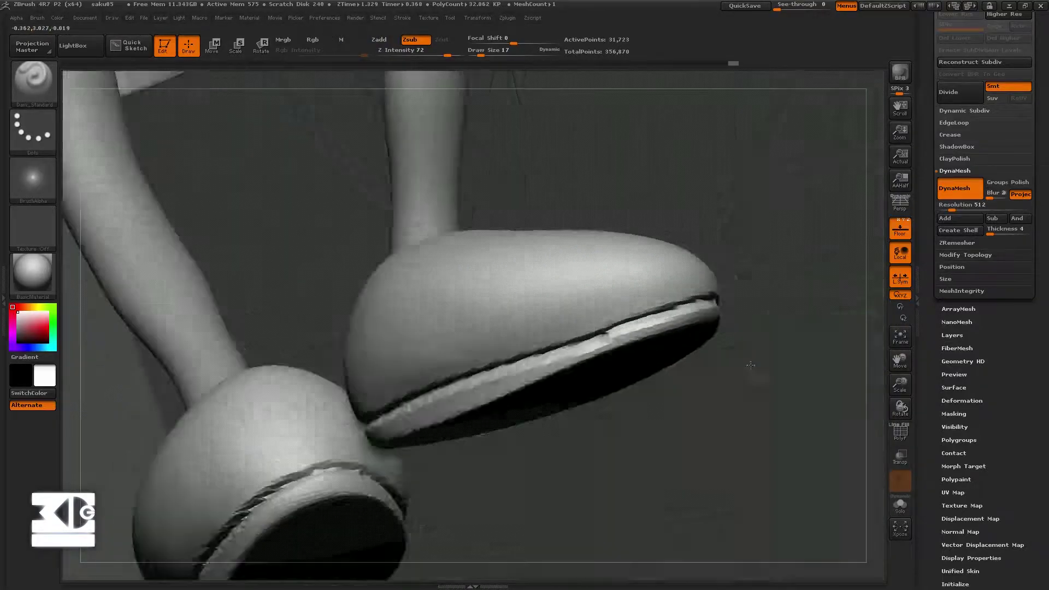
pyautogui.moveTo(535, 382); pyautogui.dragTo(575, 410)
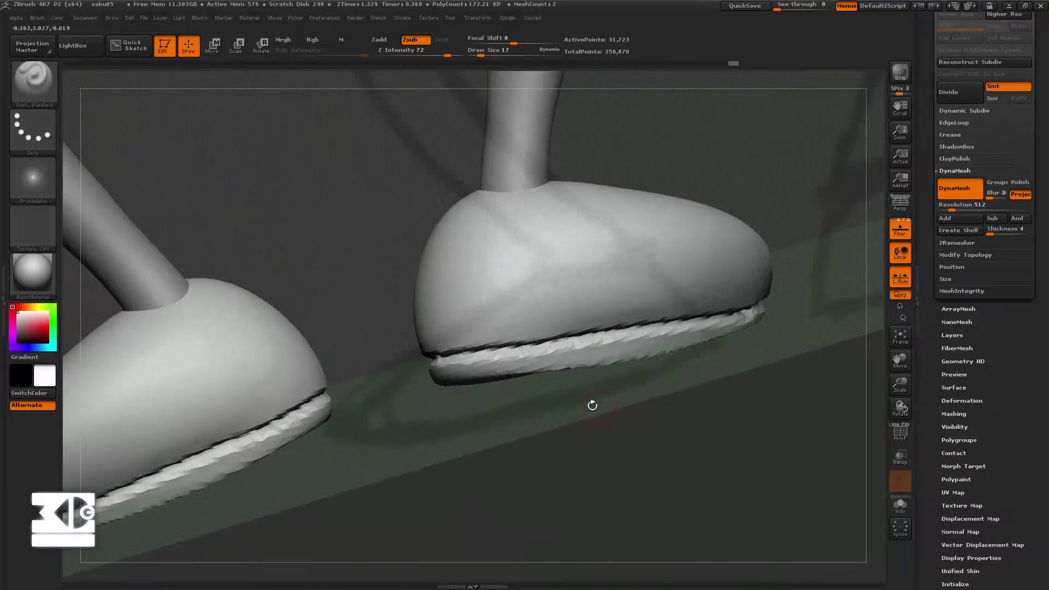
# Switch to the Polish brush, polish the rim of the soles below the groove and raise its Z Intensity to 61
pyautogui.click(33, 84)
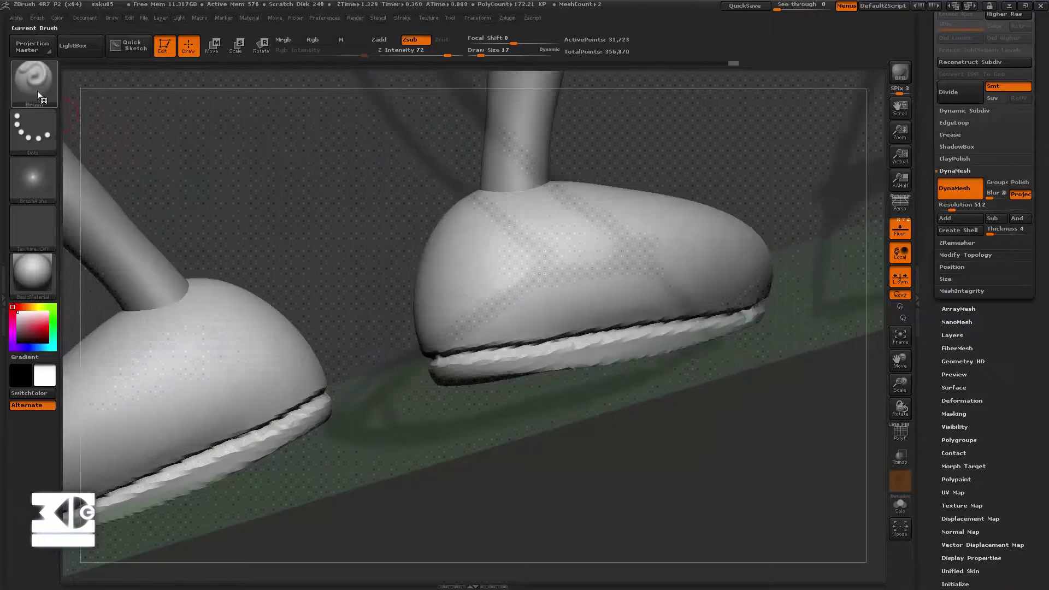
pyautogui.click(34, 85)
pyautogui.press('p')
pyautogui.press('o')
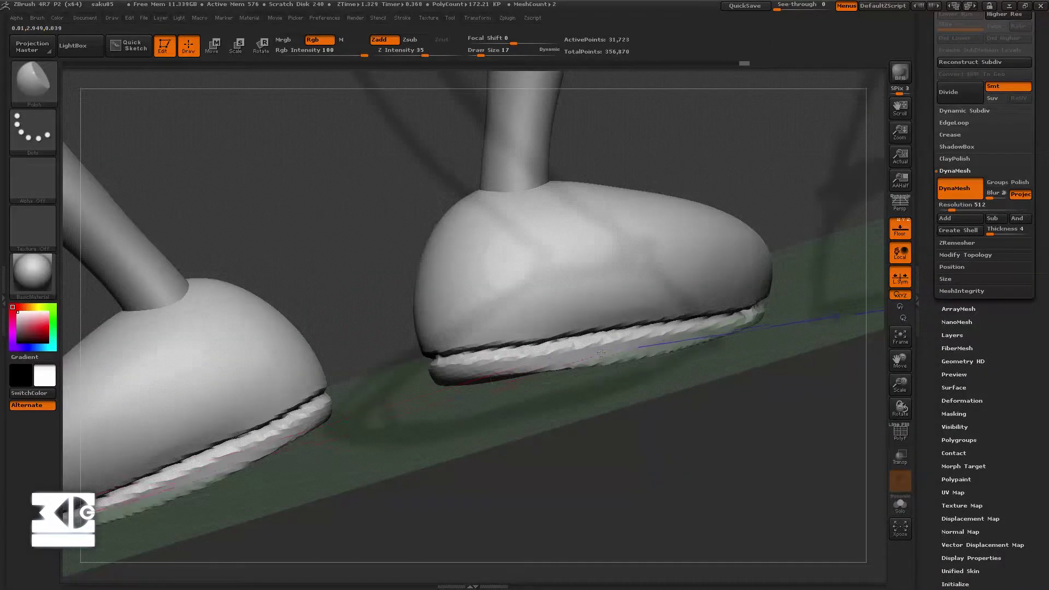
pyautogui.moveTo(601, 353); pyautogui.dragTo(639, 348)
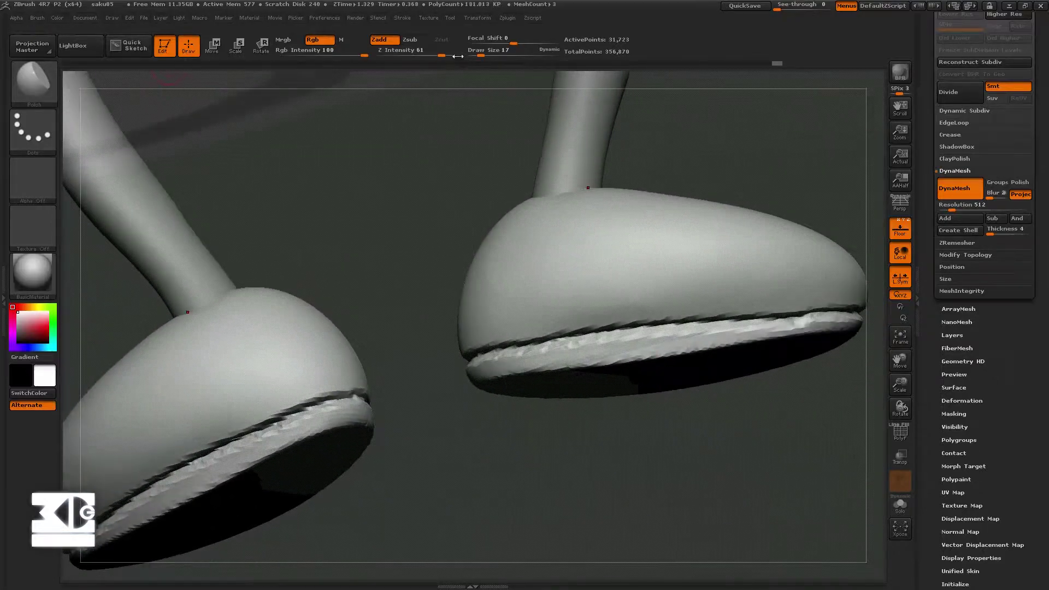
# Try polishing the undersides of the soles and undo the strokes
pyautogui.moveTo(587, 411)
pyautogui.mouseDown()
pyautogui.moveTo(598, 377)
pyautogui.moveTo(657, 348)
pyautogui.mouseUp()
pyautogui.moveTo(756, 383)
pyautogui.mouseDown()
pyautogui.moveTo(819, 344)
pyautogui.moveTo(830, 369)
pyautogui.moveTo(774, 355)
pyautogui.mouseUp()
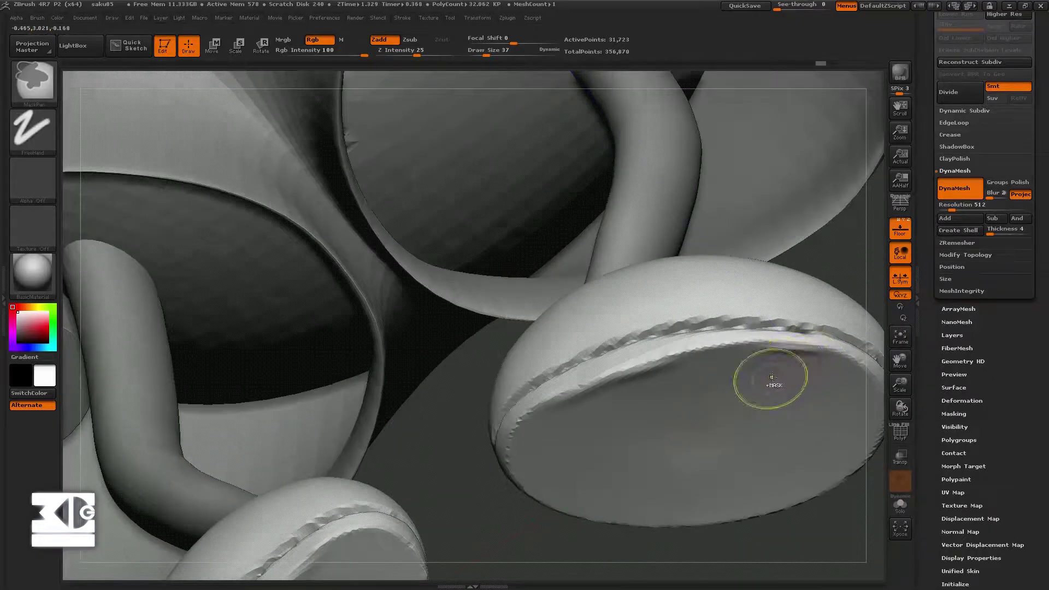
pyautogui.hotkey('ctrl', 'z')
pyautogui.moveTo(761, 383); pyautogui.dragTo(645, 401)
pyautogui.hotkey('ctrl', 'z')
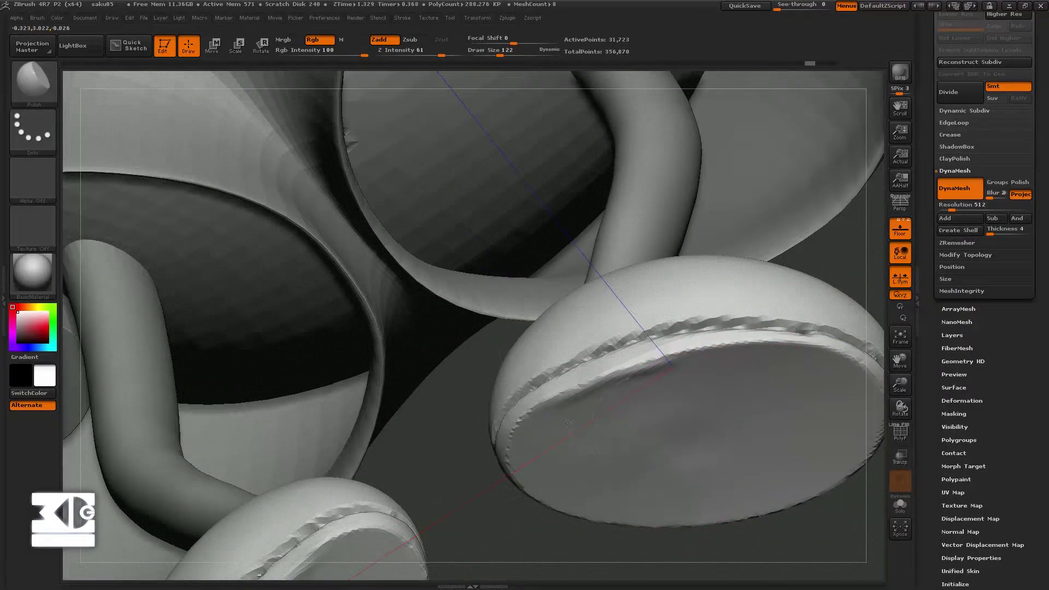
# Switch to the hPolish brush at draw size 26 and flatten the rim of the soles along the groove
pyautogui.press('b')
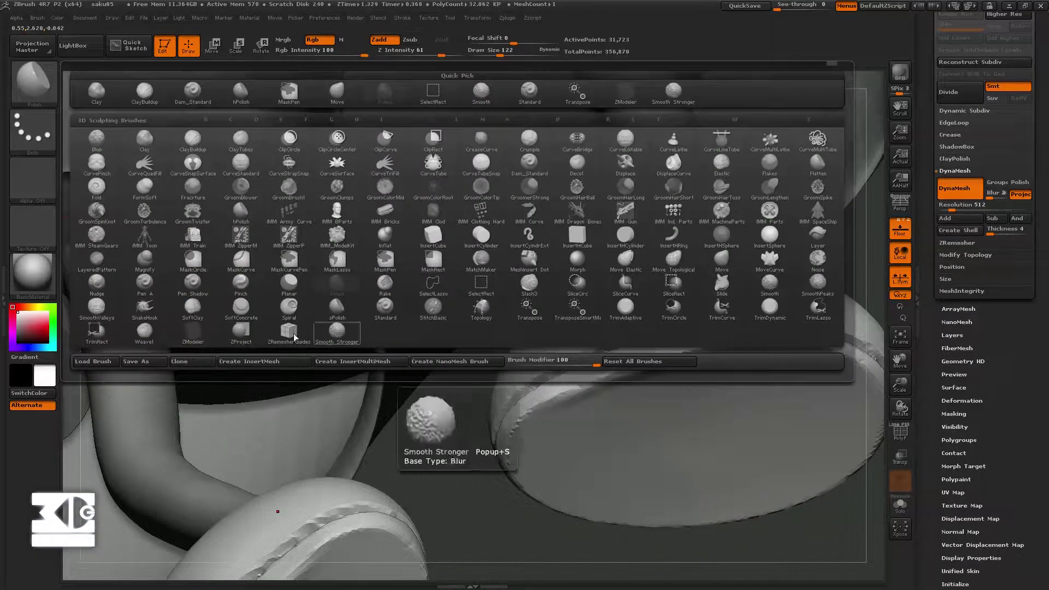
pyautogui.click(354, 315)
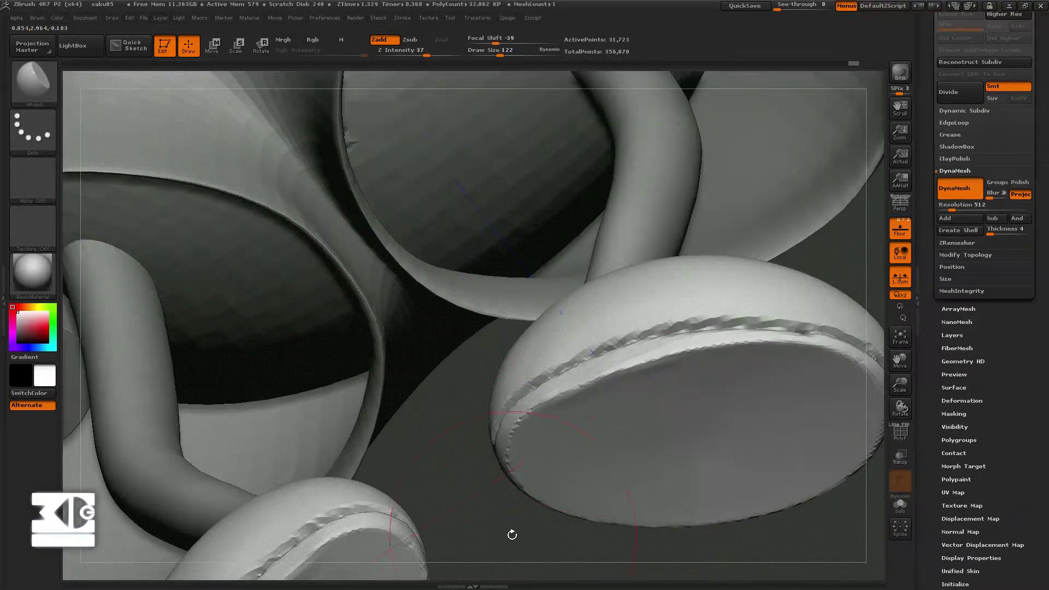
pyautogui.moveTo(512, 534); pyautogui.dragTo(328, 486)
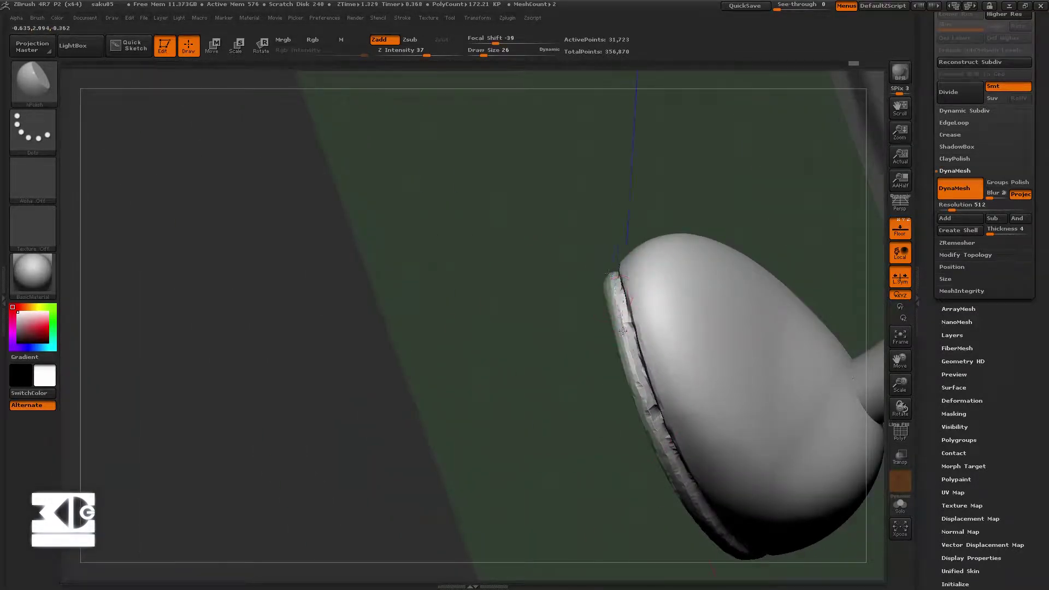
pyautogui.moveTo(623, 330); pyautogui.dragTo(614, 281)
pyautogui.moveTo(524, 339); pyautogui.dragTo(579, 322)
pyautogui.moveTo(622, 305); pyautogui.dragTo(641, 352)
pyautogui.moveTo(518, 377)
pyautogui.mouseDown()
pyautogui.moveTo(704, 361)
pyautogui.moveTo(697, 342)
pyautogui.mouseUp()
pyautogui.moveTo(529, 388); pyautogui.dragTo(485, 423)
pyautogui.moveTo(595, 336); pyautogui.dragTo(593, 316)
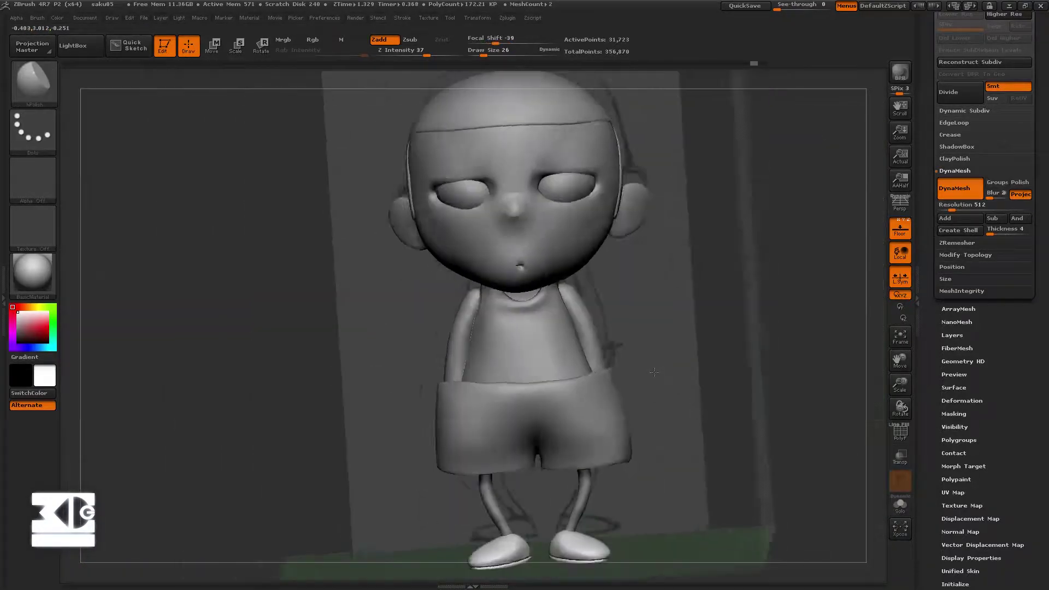
# Reduce the hPolish draw size to 20 and flatten the side faces of both soles
pyautogui.keyDown('alt'); pyautogui.moveTo(654, 372); pyautogui.dragTo(628, 432); pyautogui.keyUp('alt')
pyautogui.press('s')
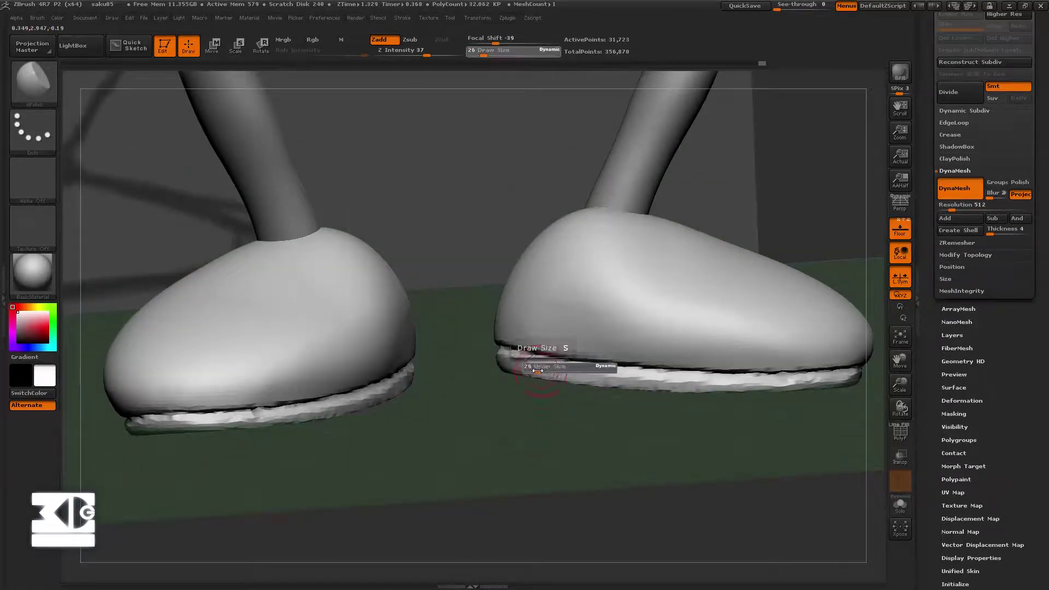
pyautogui.moveTo(534, 369); pyautogui.dragTo(531, 368)
pyautogui.moveTo(621, 391); pyautogui.dragTo(590, 384)
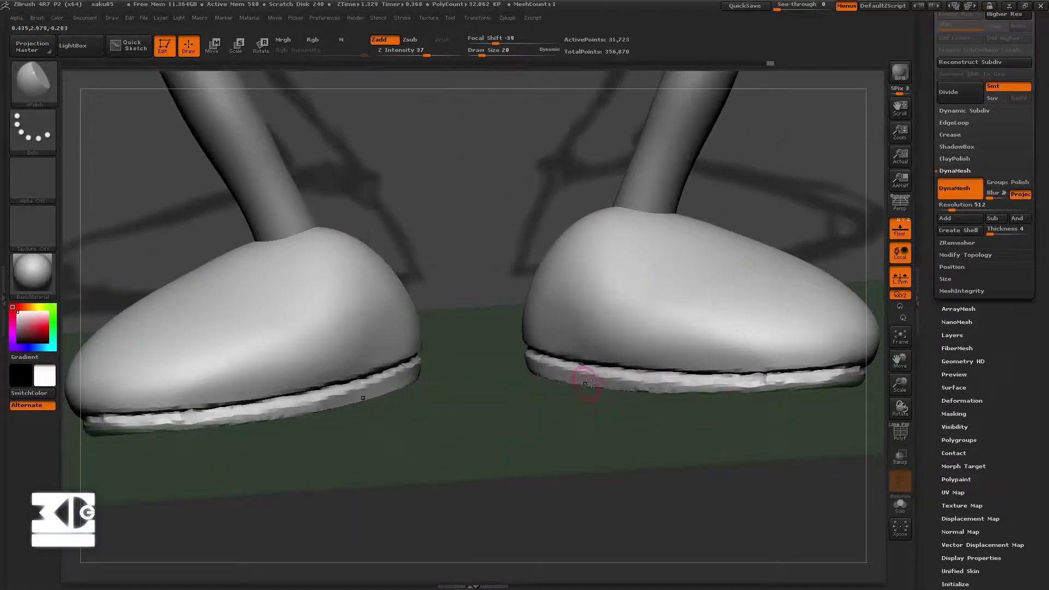
pyautogui.moveTo(682, 386); pyautogui.dragTo(704, 385)
# Try smoothing the sole's rim around the other side, undo it and polish that part instead
pyautogui.moveTo(708, 429); pyautogui.dragTo(772, 423)
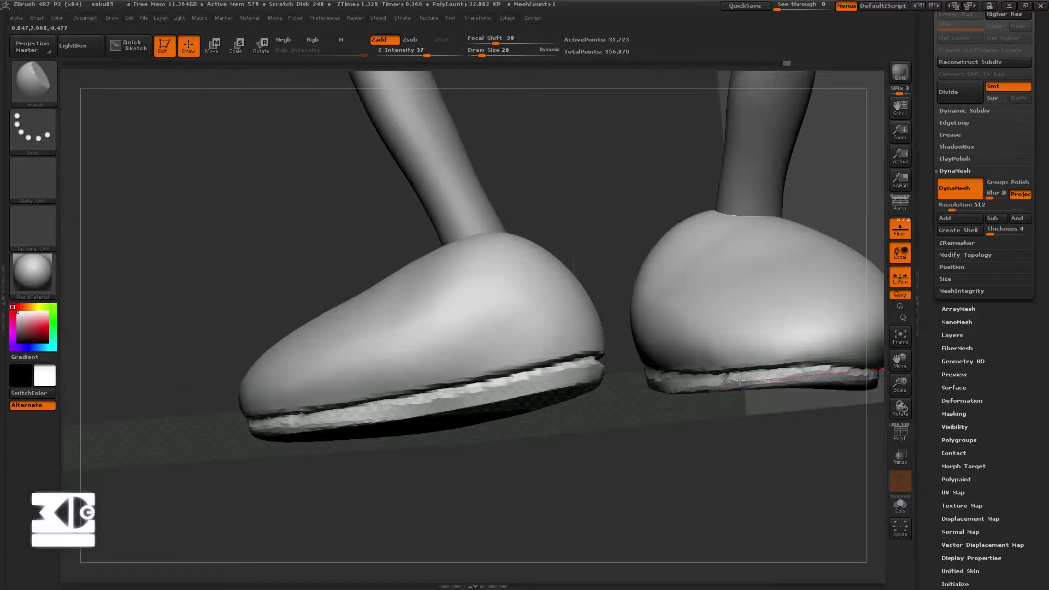
pyautogui.keyDown('shift'); pyautogui.moveTo(735, 383); pyautogui.dragTo(781, 381); pyautogui.keyUp('shift')
pyautogui.hotkey('ctrl', 'z')
pyautogui.moveTo(768, 418); pyautogui.dragTo(809, 437)
pyautogui.moveTo(766, 384); pyautogui.dragTo(729, 383)
pyautogui.moveTo(731, 429)
pyautogui.mouseDown()
pyautogui.moveTo(761, 433)
pyautogui.moveTo(693, 473)
pyautogui.moveTo(715, 475)
pyautogui.mouseUp()
# Polish the sole rims from close up, working along the sides and around the heels of both shoes
pyautogui.press('f')
pyautogui.keyDown('alt'); pyautogui.moveTo(631, 497); pyautogui.dragTo(619, 349); pyautogui.keyUp('alt')
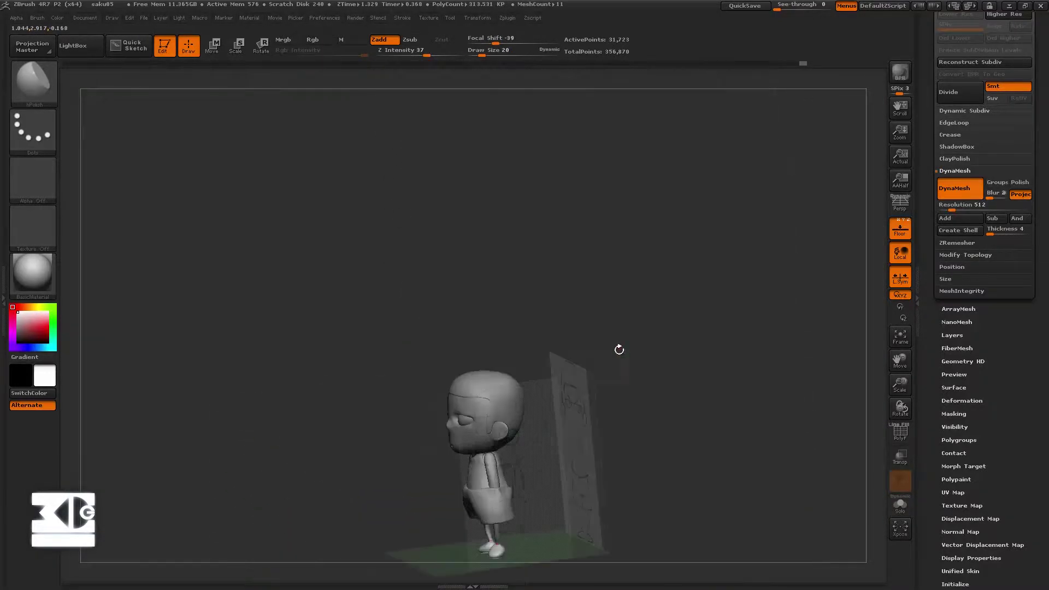
pyautogui.moveTo(436, 490)
pyautogui.keyDown('alt'); pyautogui.mouseDown()
pyautogui.moveTo(427, 528)
pyautogui.moveTo(388, 508)
pyautogui.mouseUp(); pyautogui.keyUp('alt')
pyautogui.moveTo(478, 537); pyautogui.dragTo(362, 404)
pyautogui.moveTo(504, 372); pyautogui.dragTo(469, 407)
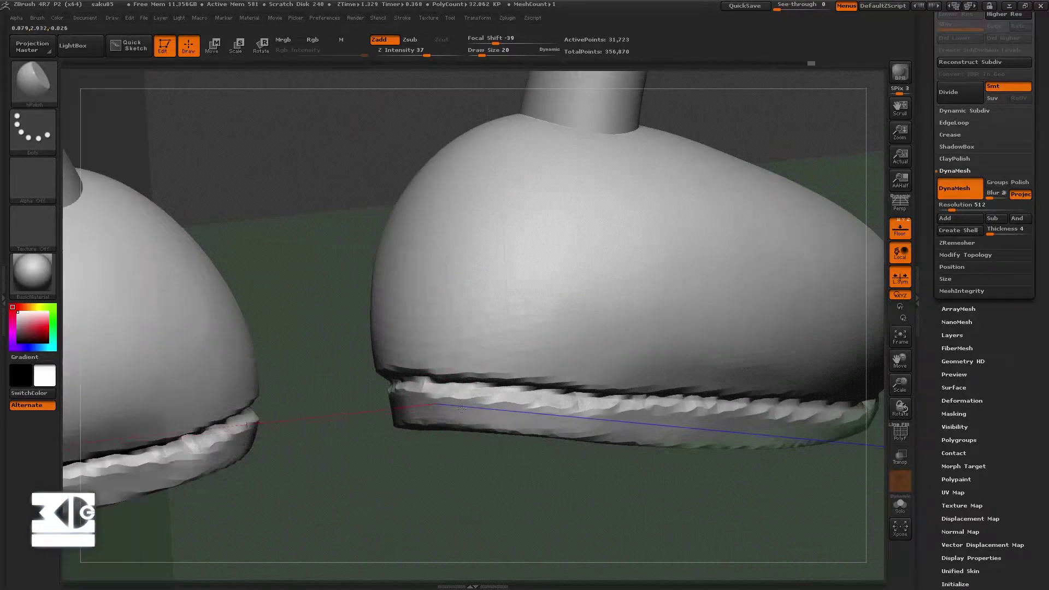
pyautogui.moveTo(570, 420); pyautogui.dragTo(669, 422)
pyautogui.moveTo(480, 474)
pyautogui.mouseDown()
pyautogui.moveTo(382, 465)
pyautogui.moveTo(356, 475)
pyautogui.moveTo(410, 475)
pyautogui.mouseUp()
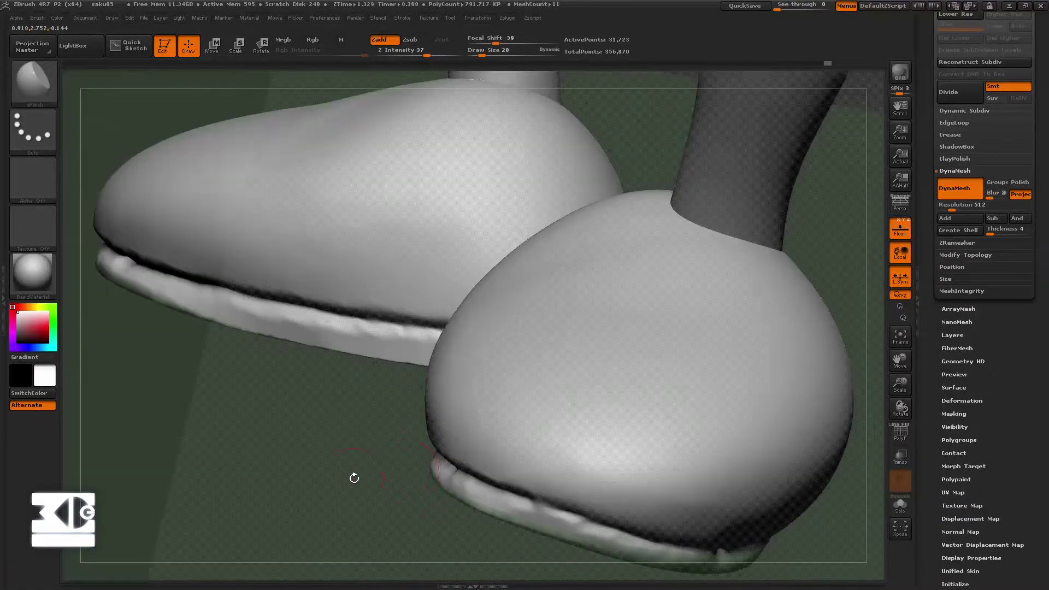
pyautogui.moveTo(352, 477); pyautogui.dragTo(513, 279)
pyautogui.press('shift')
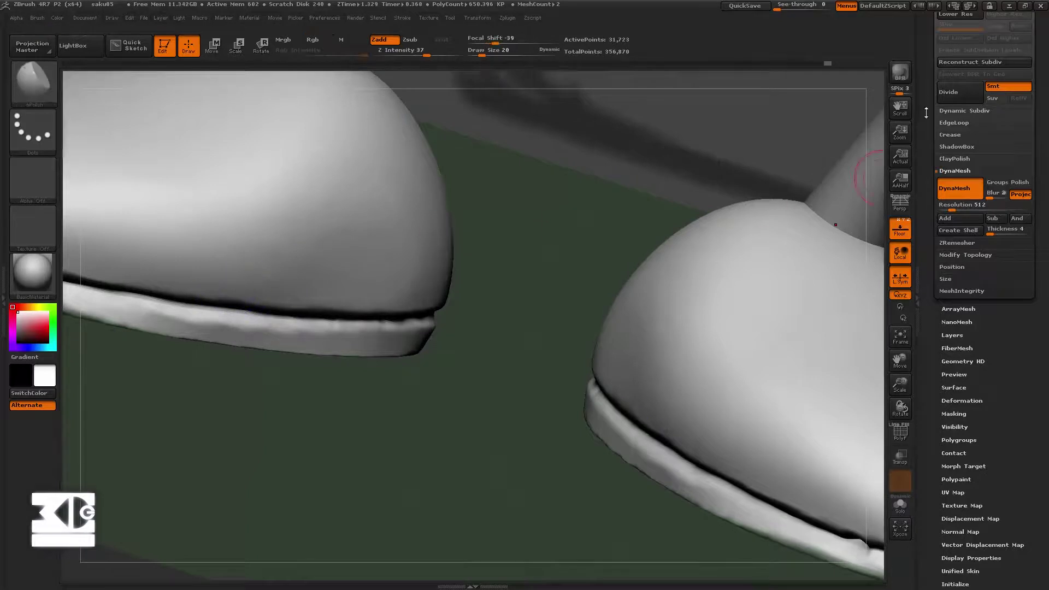
# Smooth the area above the heel's groove and step the feet down to the lowest subdivision level
pyautogui.moveTo(925, 112); pyautogui.dragTo(926, 147)
pyautogui.click(963, 51)
pyautogui.click(995, 49)
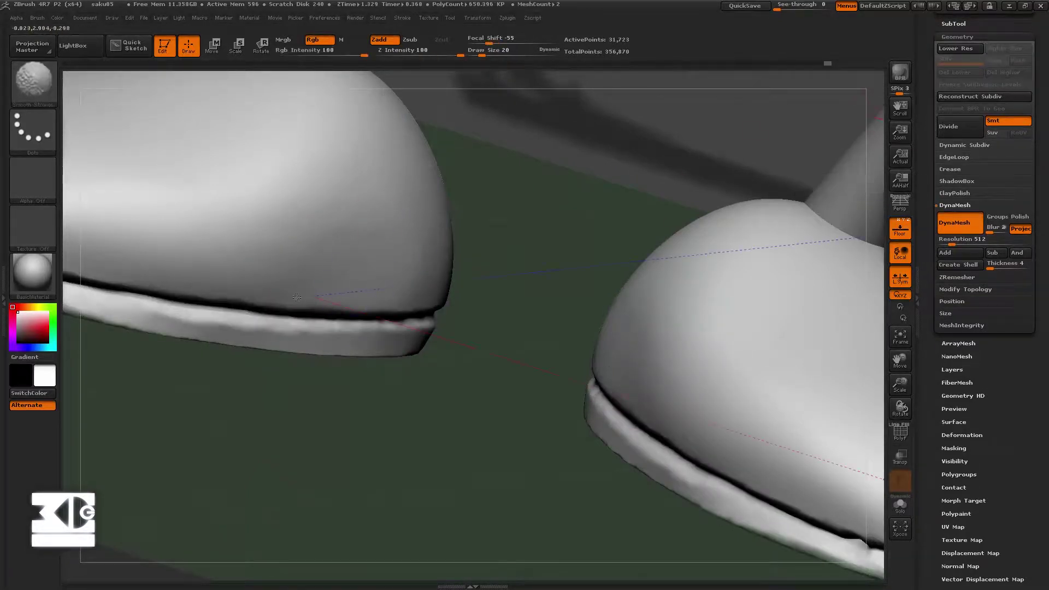
pyautogui.keyDown('shift'); pyautogui.moveTo(305, 306); pyautogui.dragTo(333, 307); pyautogui.keyUp('shift')
pyautogui.hotkey('shift', 'd')
# Set the Smooth brush's draw size to 53, lower its Z Intensity and soften the heel area above the groove
pyautogui.press('s')
pyautogui.moveTo(417, 300); pyautogui.dragTo(424, 300)
pyautogui.click(425, 55)
pyautogui.press('shift')
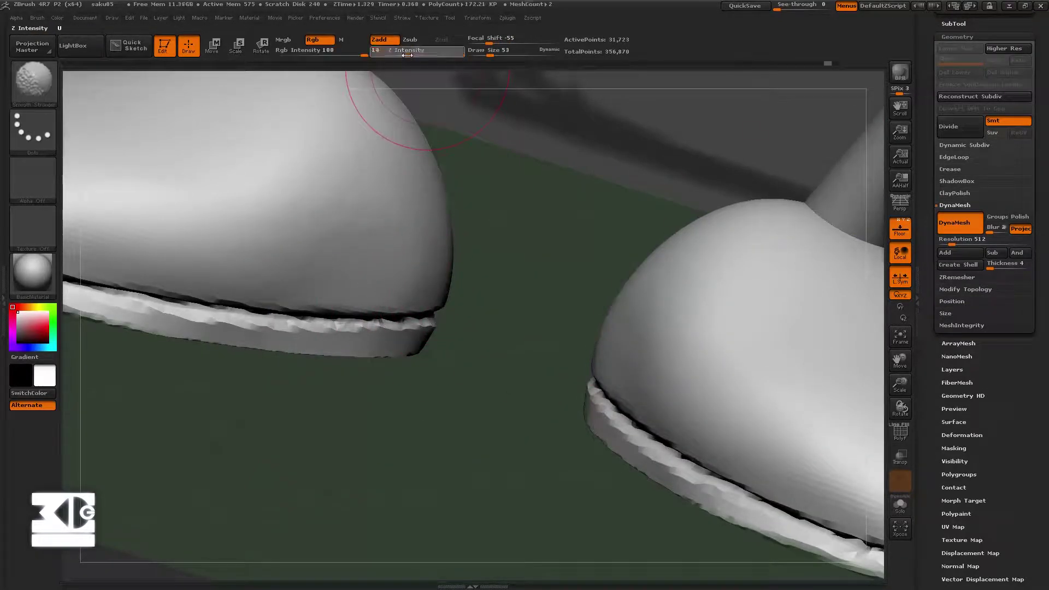
pyautogui.press('s')
pyautogui.moveTo(343, 269); pyautogui.dragTo(335, 268)
pyautogui.press('shift')
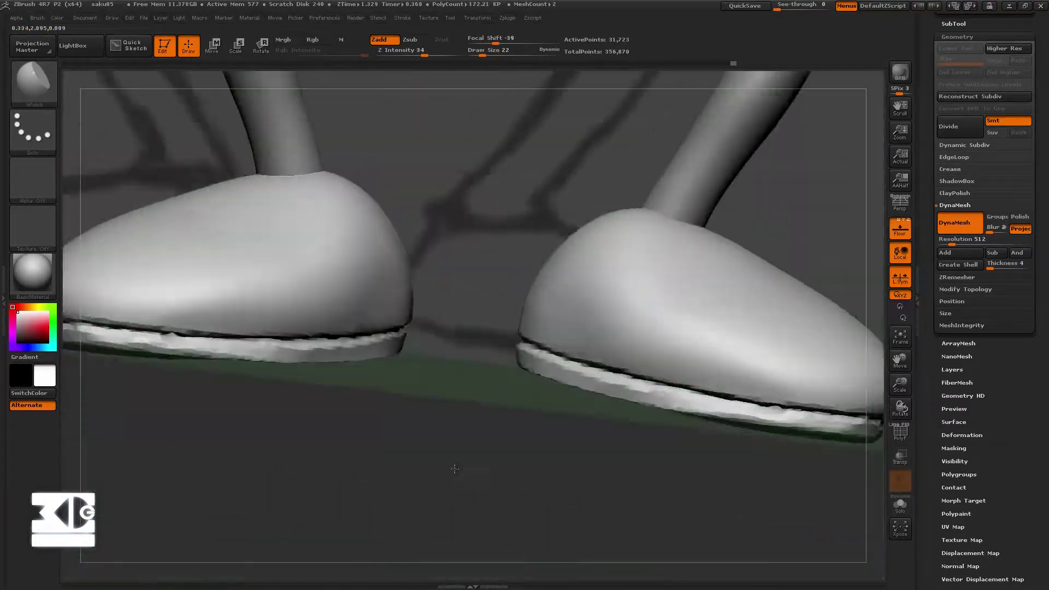
# Inspect the shoes' wireframe and review the whole figure from the front and from above
pyautogui.moveTo(525, 470); pyautogui.dragTo(557, 474)
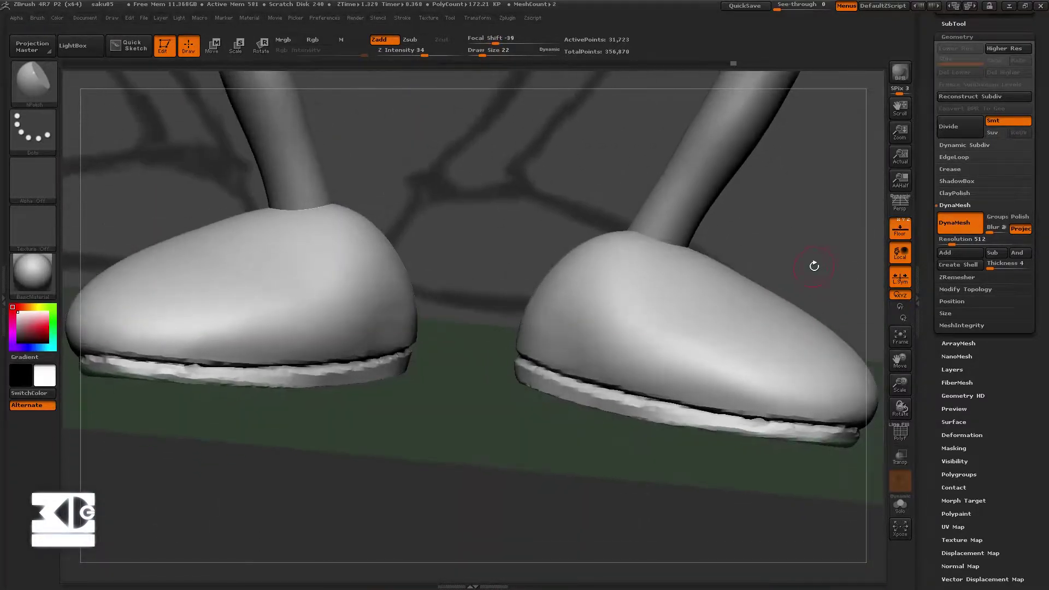
pyautogui.click(891, 432)
pyautogui.click(897, 431)
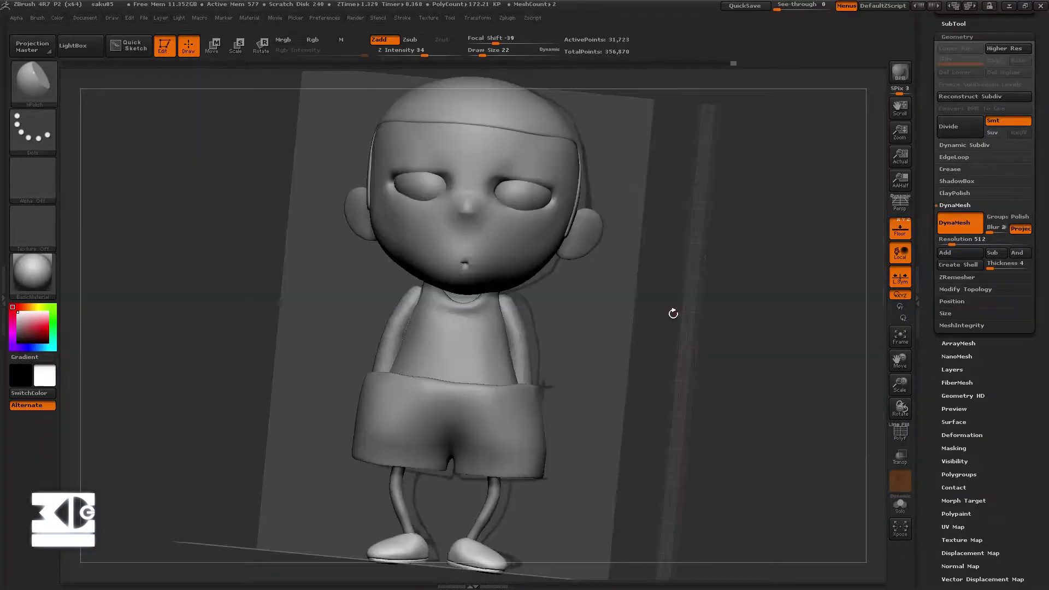
pyautogui.moveTo(674, 310); pyautogui.dragTo(742, 269)
pyautogui.moveTo(654, 346); pyautogui.dragTo(664, 413)
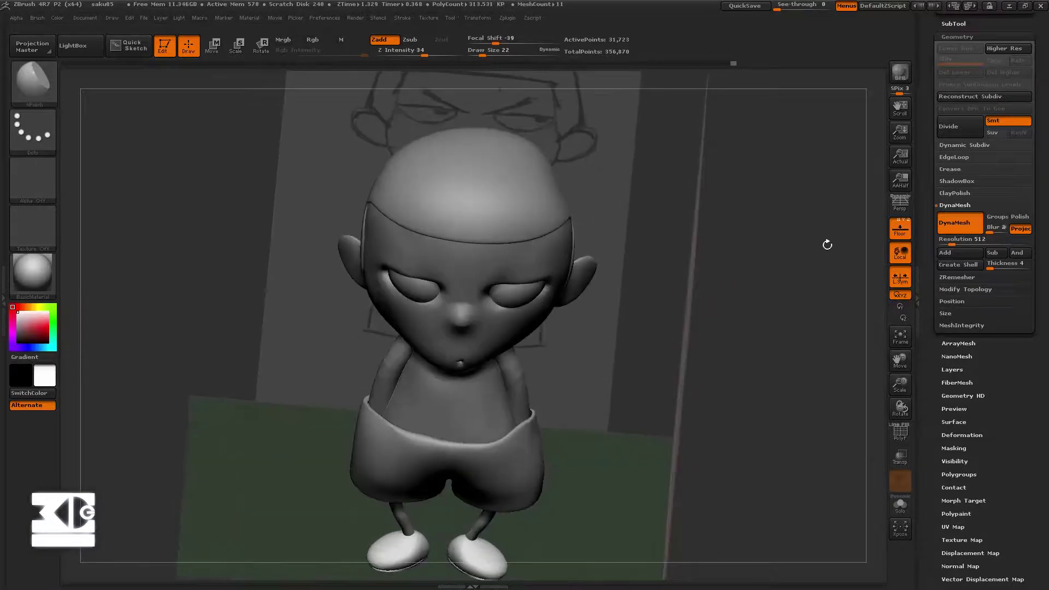
# Open the SubTool list, make the shorts the active subtool and frame their waistband
pyautogui.moveTo(953, 29); pyautogui.dragTo(952, 155)
pyautogui.click(953, 150)
pyautogui.click(956, 165)
pyautogui.moveTo(685, 306); pyautogui.dragTo(653, 455)
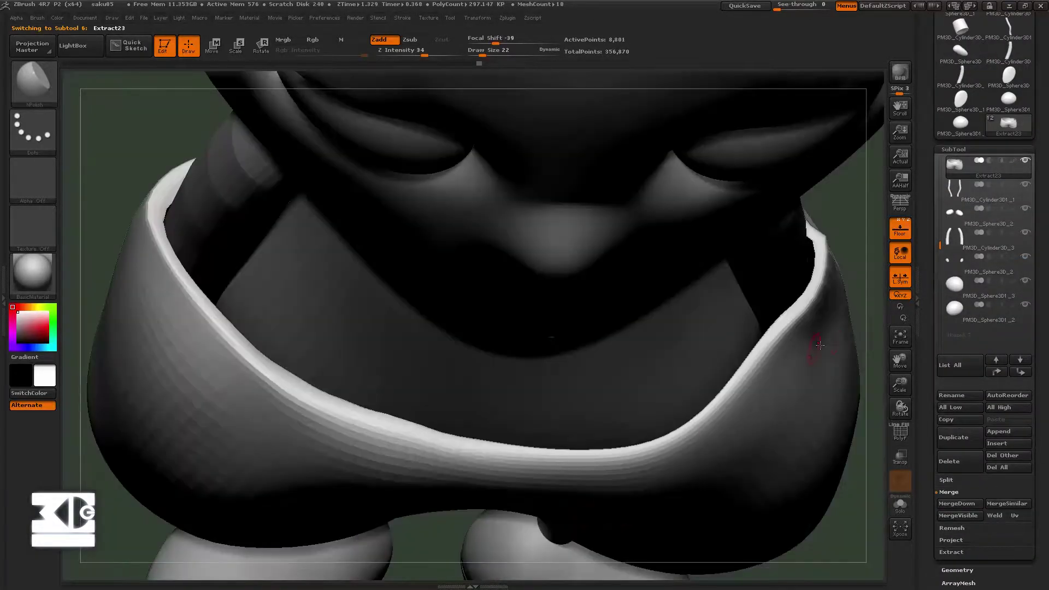
# Reshape the side of the shorts' waistband with the Move brush at draw size 214 and check the whole figure
pyautogui.moveTo(808, 344)
pyautogui.mouseDown()
pyautogui.moveTo(879, 278)
pyautogui.moveTo(857, 358)
pyautogui.mouseUp()
pyautogui.press('s')
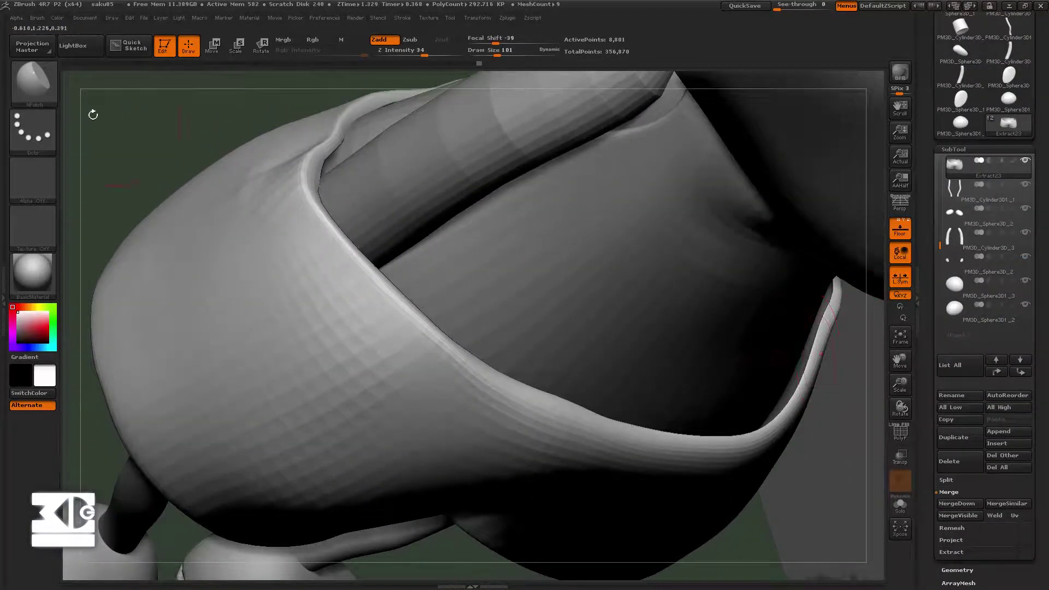
pyautogui.press('b')
pyautogui.press('m')
pyautogui.press('v')
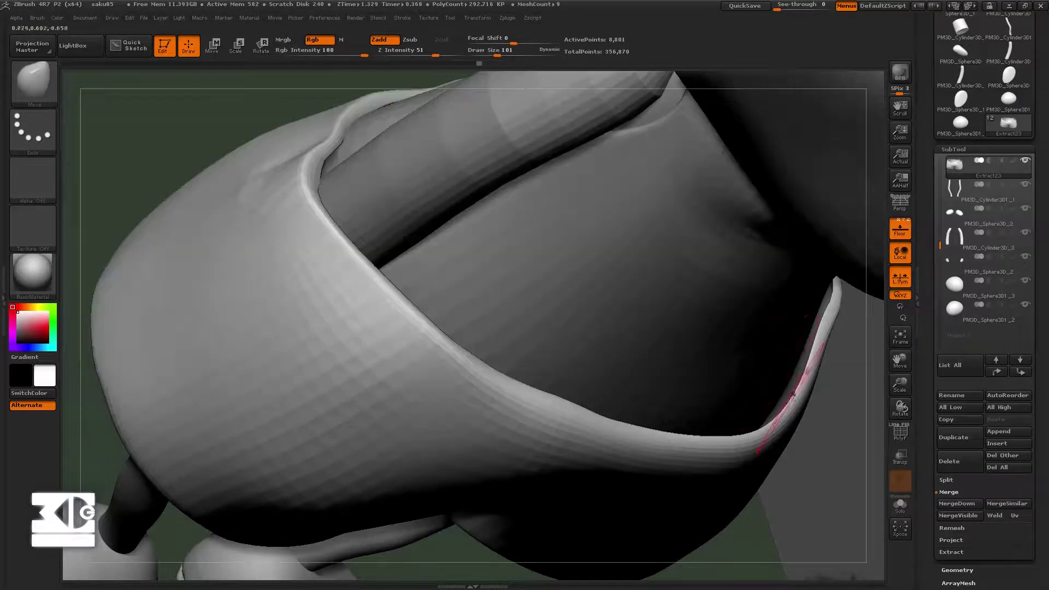
pyautogui.press('s')
pyautogui.moveTo(835, 400); pyautogui.dragTo(828, 399)
pyautogui.moveTo(814, 405); pyautogui.dragTo(675, 451)
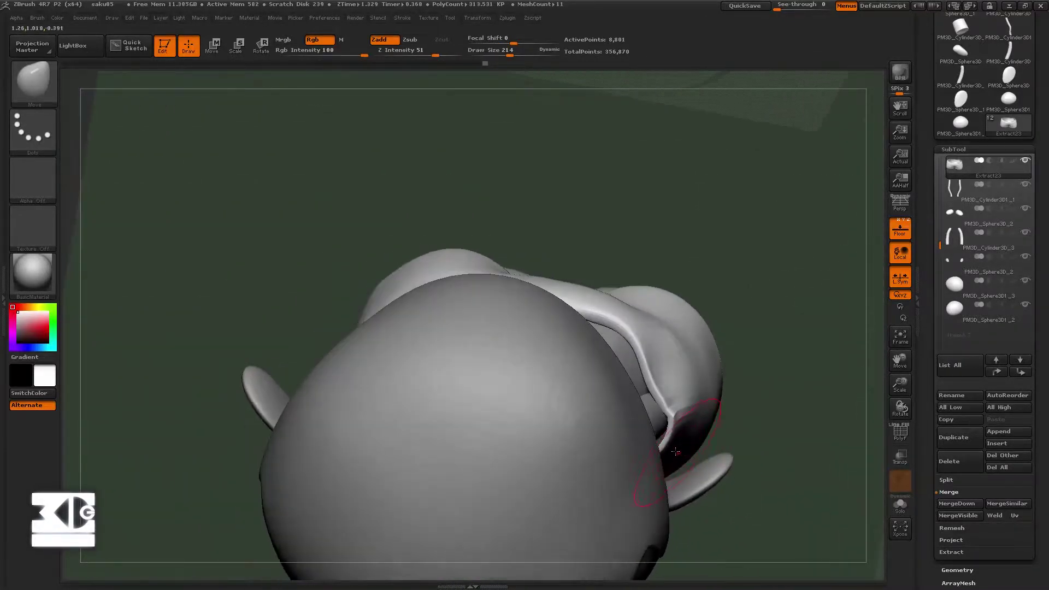
pyautogui.moveTo(717, 399); pyautogui.dragTo(738, 362)
pyautogui.press('f')
pyautogui.press('f')
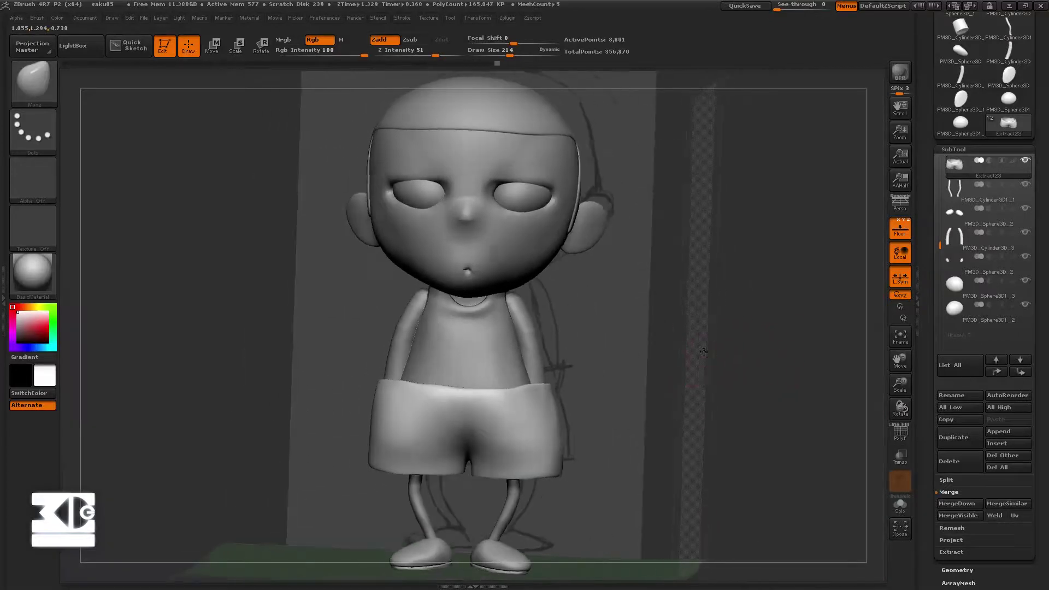
# Make the arms the active subtool and save the project as saku06
pyautogui.press('f')
pyautogui.press('f')
pyautogui.click(960, 239)
pyautogui.press('f')
pyautogui.press('f')
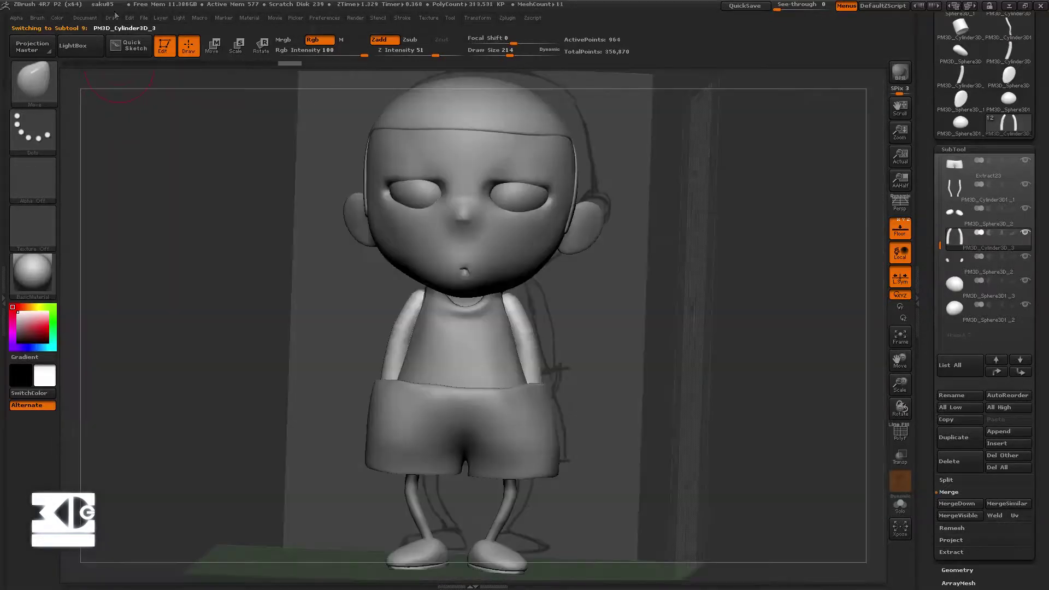
pyautogui.click(144, 17)
pyautogui.click(218, 38)
pyautogui.write('6')
pyautogui.press('Return')
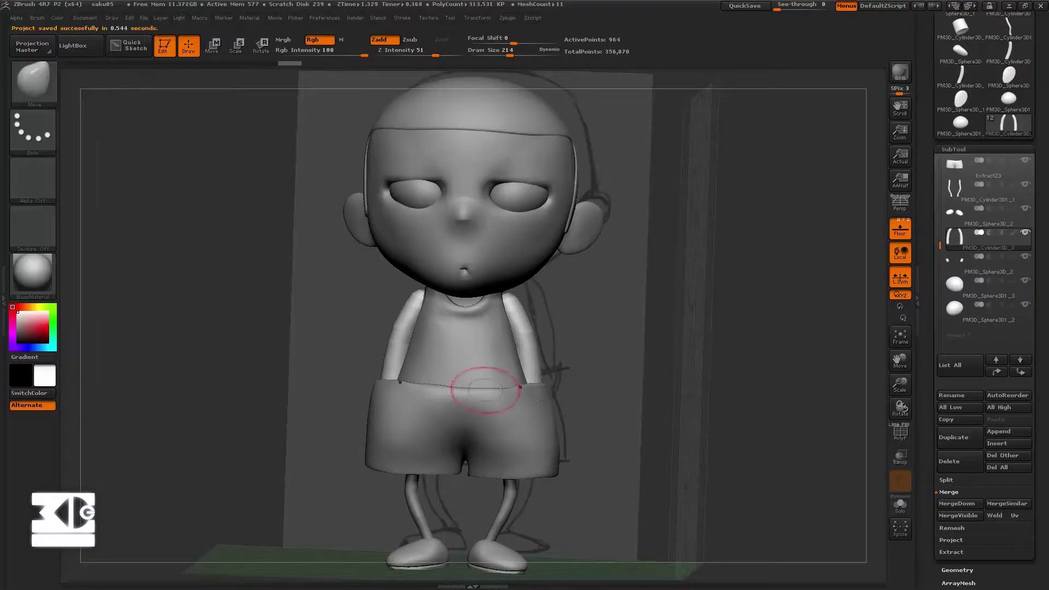
# Make the head the active subtool and reduce the Move brush's draw size to 82
pyautogui.moveTo(588, 333)
pyautogui.mouseDown()
pyautogui.moveTo(653, 333)
pyautogui.moveTo(580, 337)
pyautogui.mouseUp()
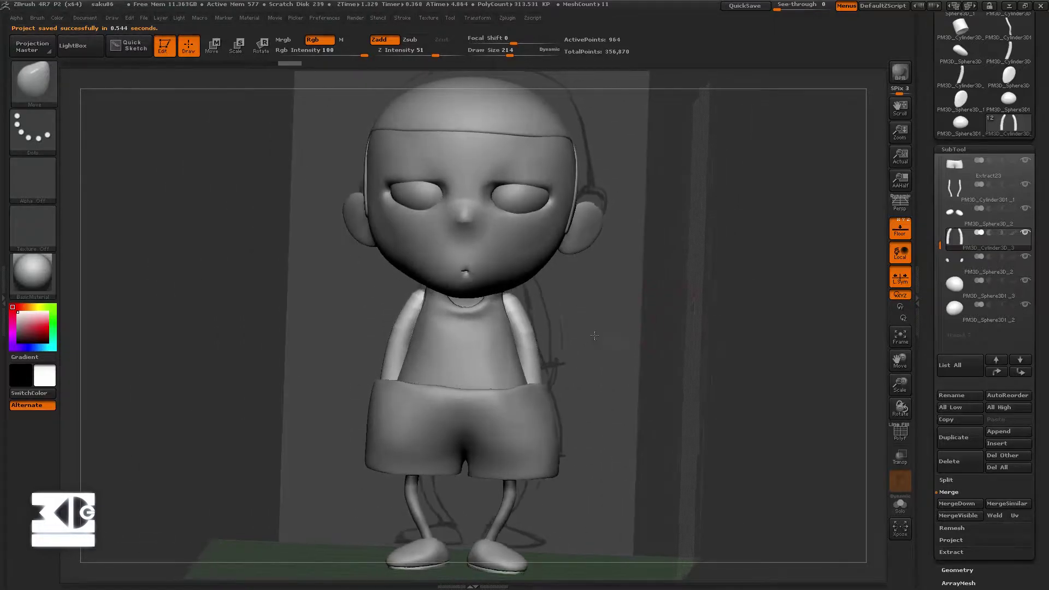
pyautogui.moveTo(939, 243); pyautogui.dragTo(934, 155)
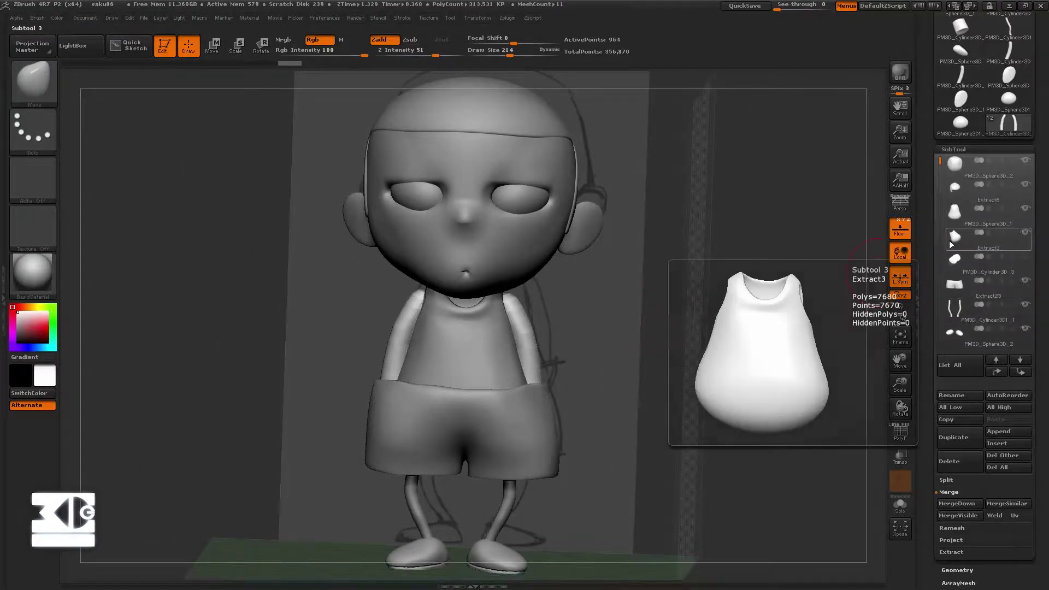
pyautogui.click(961, 164)
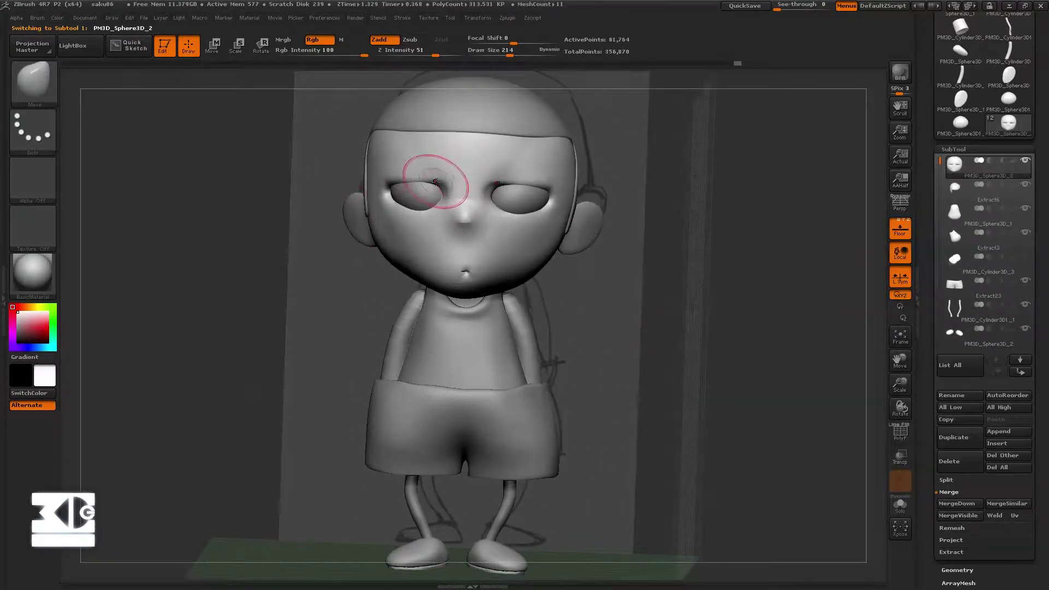
pyautogui.press('s')
pyautogui.moveTo(436, 182)
pyautogui.mouseDown()
pyautogui.moveTo(421, 186)
pyautogui.moveTo(411, 157)
pyautogui.mouseUp()
pyautogui.hotkey('ctrl', 'z')
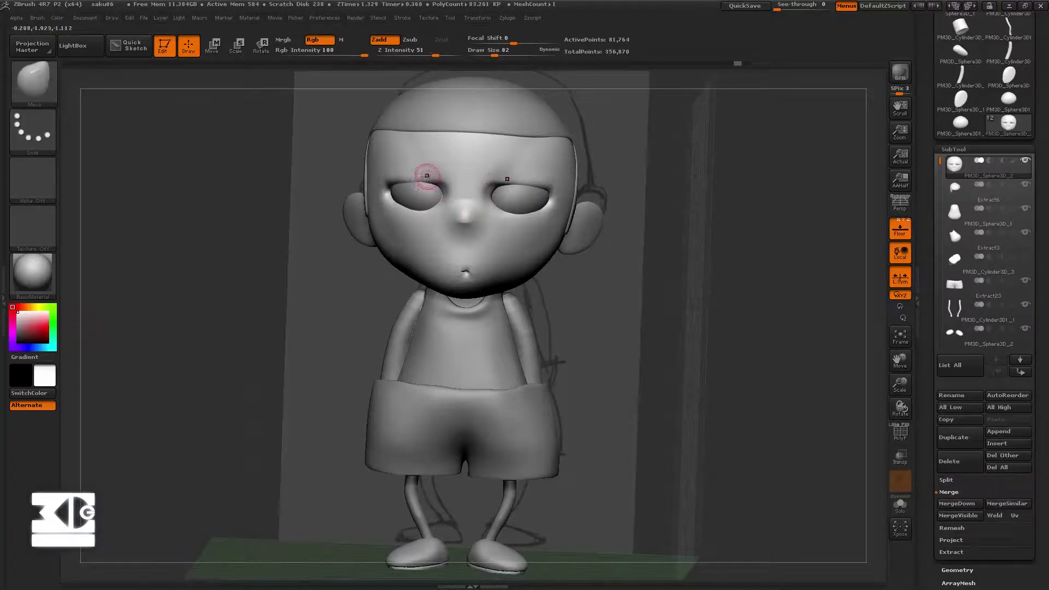
# Frame the head, turn off symmetry and reduce the draw size to 37 for masking the eyebrows
pyautogui.press('f')
pyautogui.press('x')
pyautogui.keyDown('ctrl'); pyautogui.moveTo(404, 291); pyautogui.dragTo(341, 273); pyautogui.keyUp('ctrl')
pyautogui.hotkey('ctrl', 'z')
pyautogui.press('s')
pyautogui.moveTo(359, 282); pyautogui.dragTo(350, 284)
# Try masking a pair of steeply slanted eyebrows on the forehead above the eyes
pyautogui.keyDown('ctrl'); pyautogui.moveTo(405, 306); pyautogui.dragTo(289, 253); pyautogui.keyUp('ctrl')
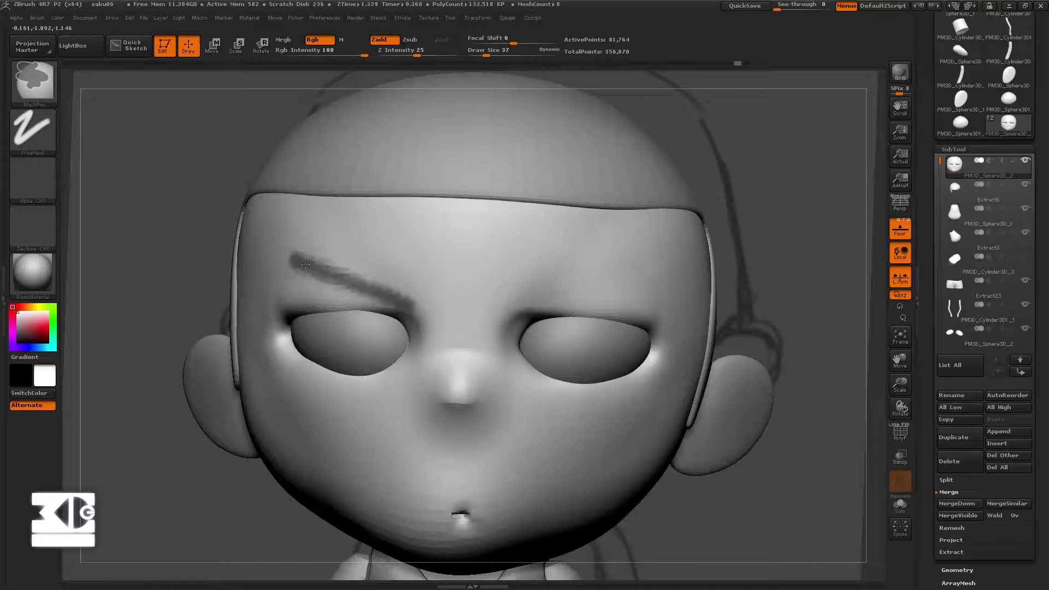
pyautogui.keyDown('ctrl'); pyautogui.moveTo(520, 309); pyautogui.dragTo(631, 254); pyautogui.keyUp('ctrl')
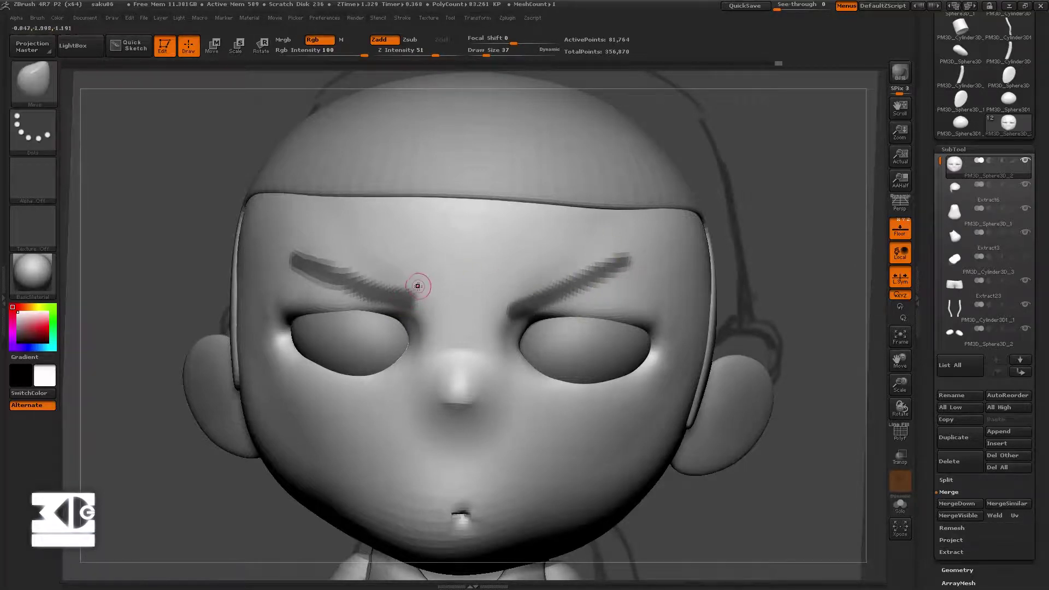
pyautogui.hotkey('ctrl', 'z')
pyautogui.hotkey('ctrl', 'z')
# Mask a differently angled eyebrow above each eye and preview their extraction with a thickness of 0.005
pyautogui.keyDown('ctrl'); pyautogui.moveTo(361, 283); pyautogui.dragTo(310, 249); pyautogui.keyUp('ctrl')
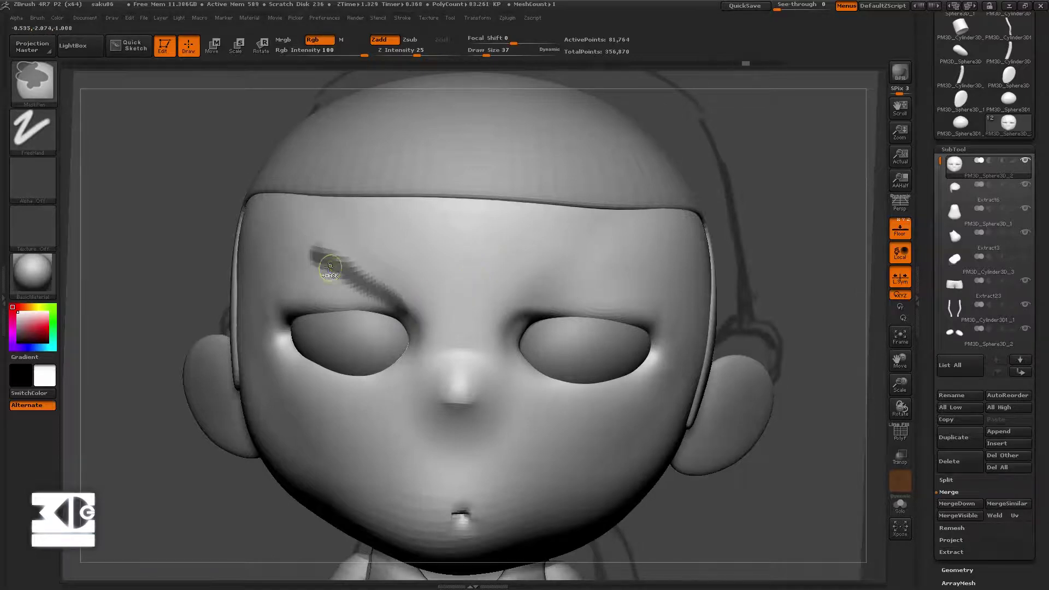
pyautogui.moveTo(517, 312)
pyautogui.keyDown('ctrl'); pyautogui.mouseDown()
pyautogui.moveTo(658, 273)
pyautogui.moveTo(607, 289)
pyautogui.mouseUp(); pyautogui.keyUp('ctrl')
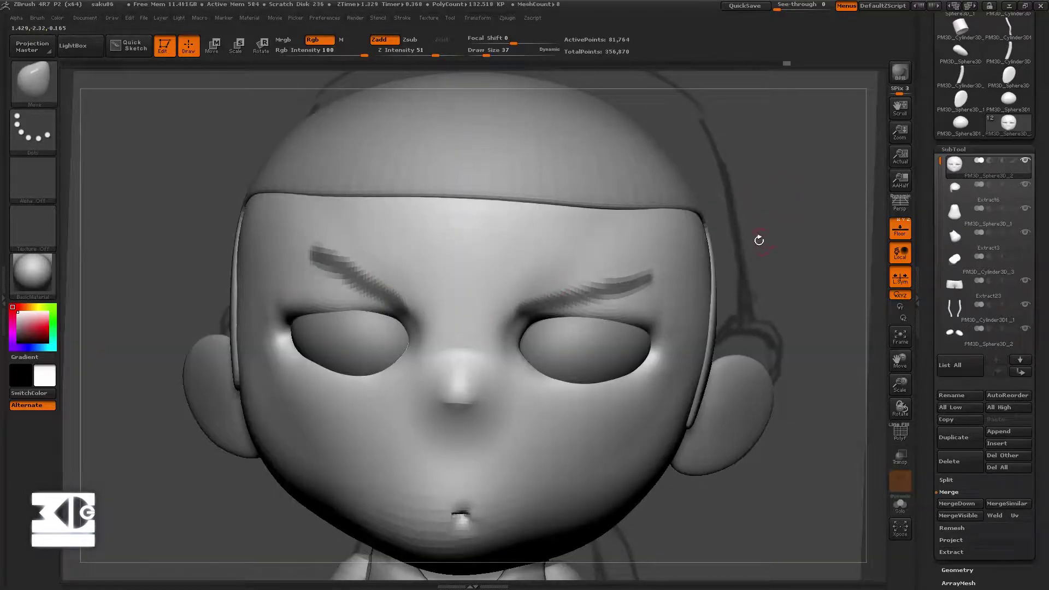
pyautogui.click(951, 552)
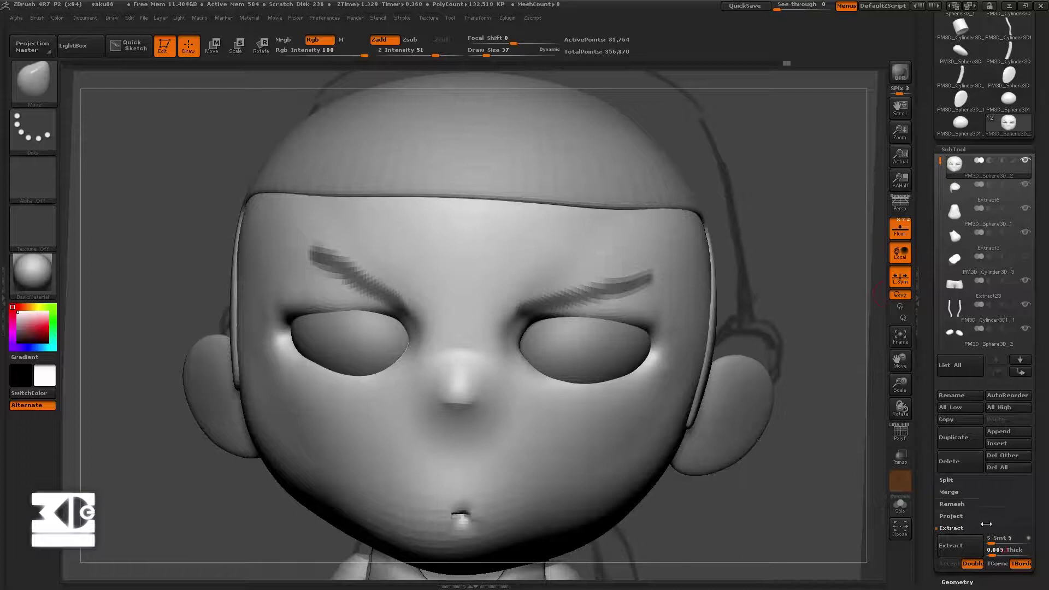
pyautogui.click(951, 545)
pyautogui.moveTo(824, 399); pyautogui.dragTo(800, 395)
pyautogui.keyDown('ctrl'); pyautogui.click(618, 305); pyautogui.keyUp('ctrl')
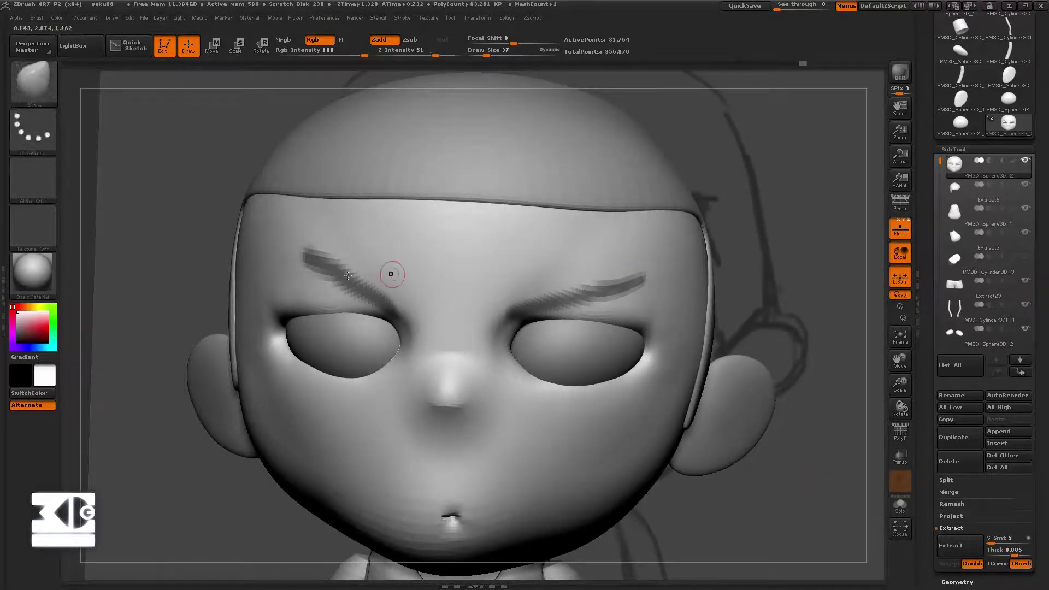
pyautogui.click(950, 545)
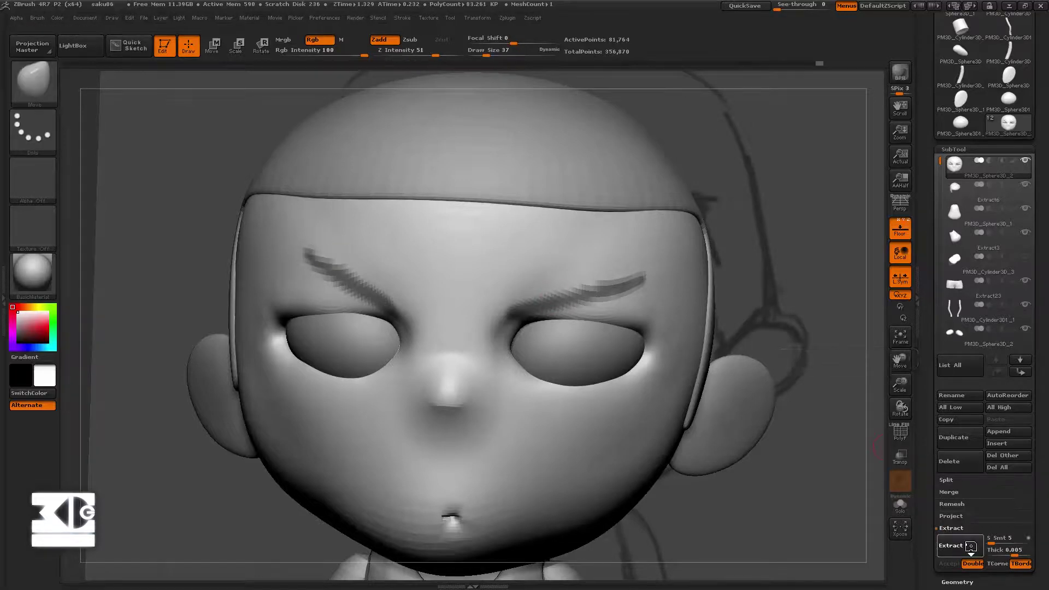
# Extract the masked eyebrows with a thickness of 0.008 and accept them as a new subtool
pyautogui.click(994, 550)
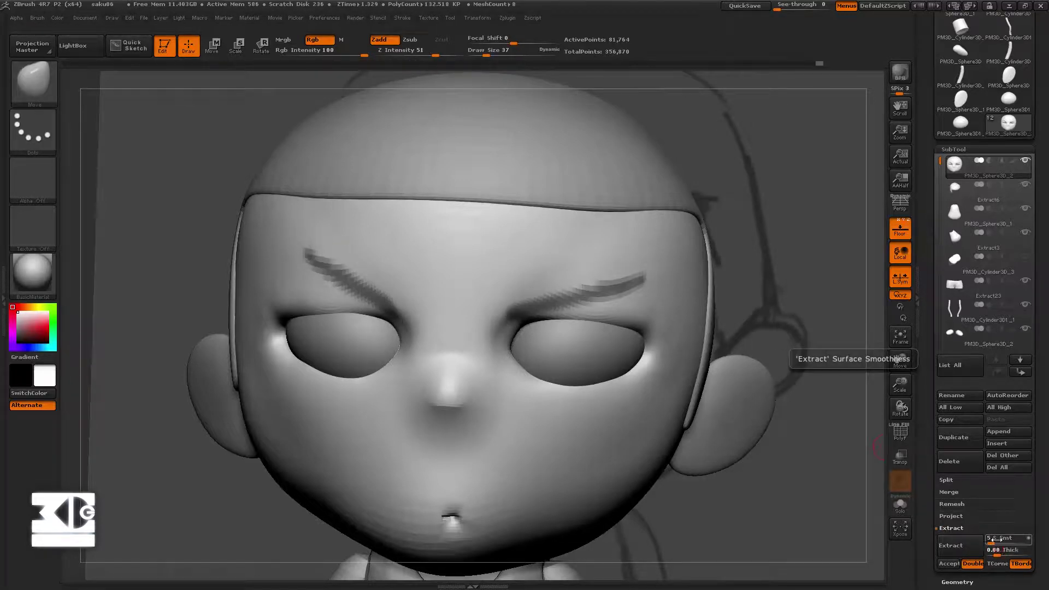
pyautogui.click(951, 545)
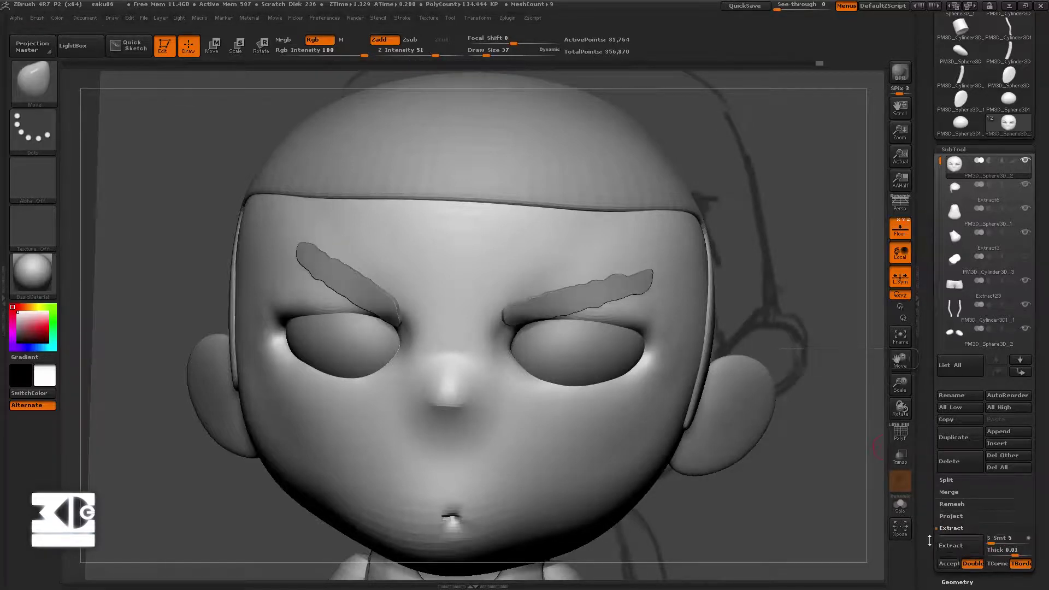
pyautogui.click(990, 550)
pyautogui.write('0.008')
pyautogui.press('Return')
pyautogui.click(974, 549)
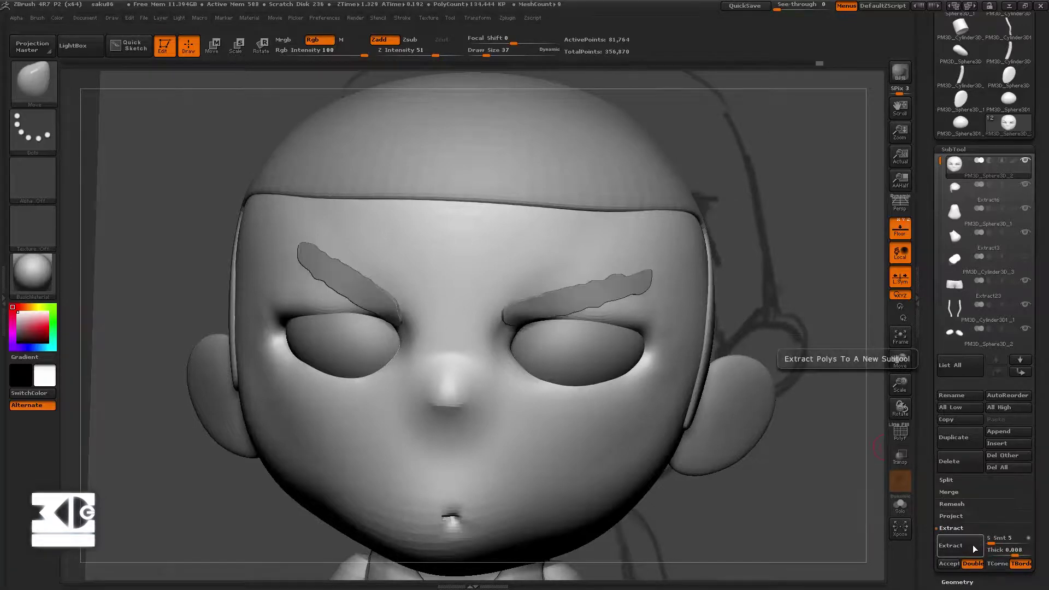
pyautogui.click(948, 563)
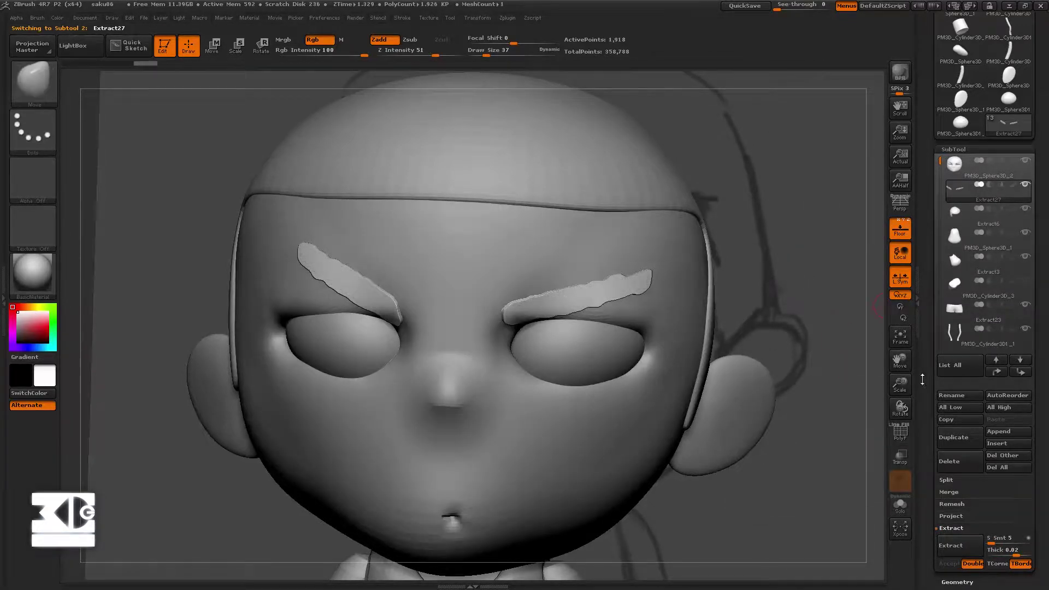
# Remesh the extracted eyebrows with their wireframe displayed, and hide the wireframe again
pyautogui.moveTo(922, 379); pyautogui.dragTo(930, 242)
pyautogui.click(948, 412)
pyautogui.click(899, 439)
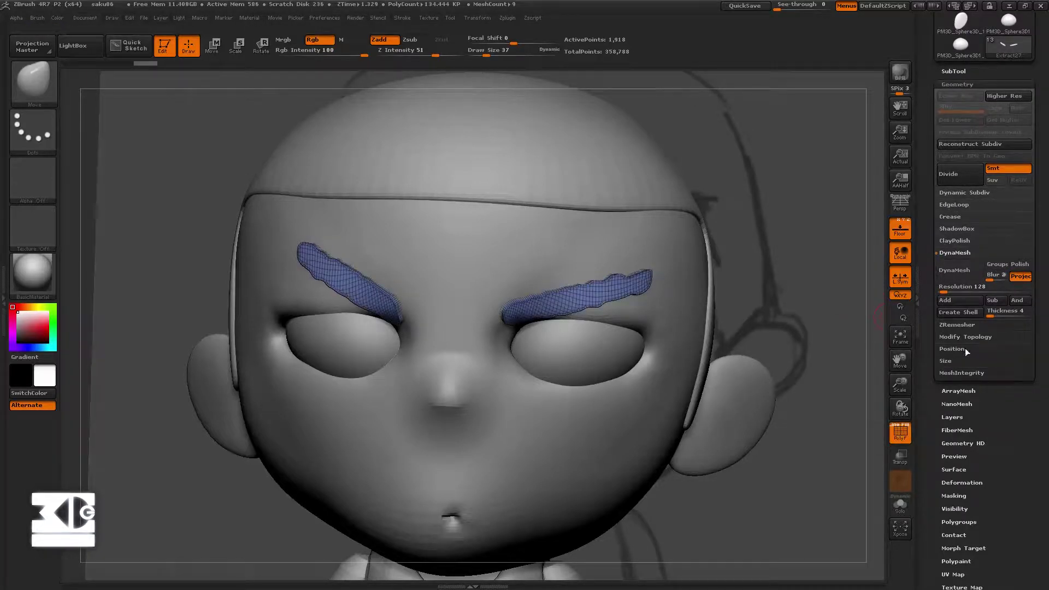
pyautogui.click(956, 324)
pyautogui.click(956, 279)
pyautogui.click(954, 240)
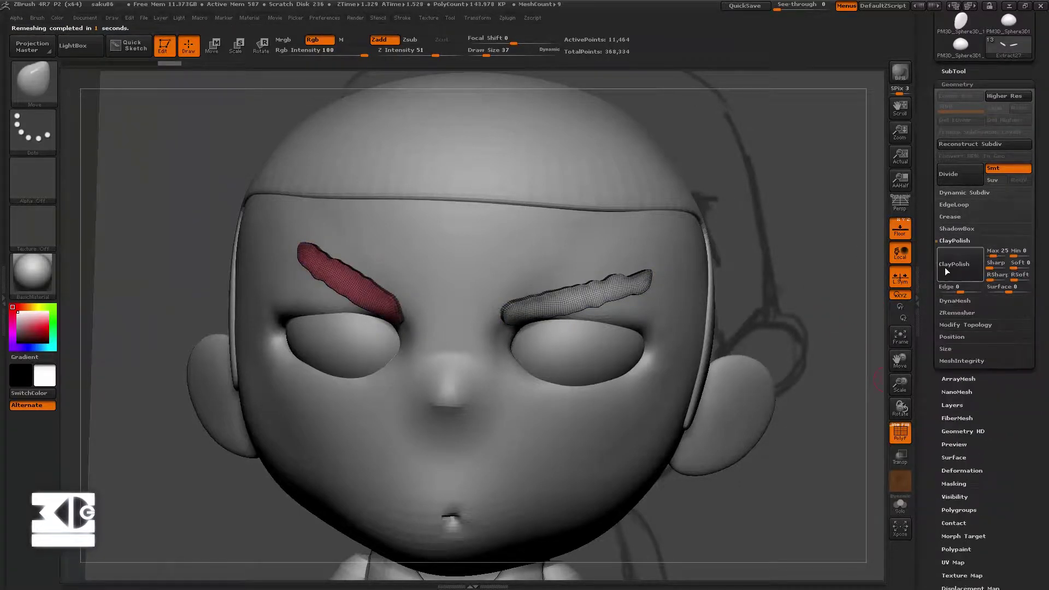
pyautogui.hotkey('shift', 'f')
# Smooth the eyebrows' jagged edges and ZRemesh them with Target Polygons Count 5 and AdaptiveSize 10
pyautogui.click(962, 470)
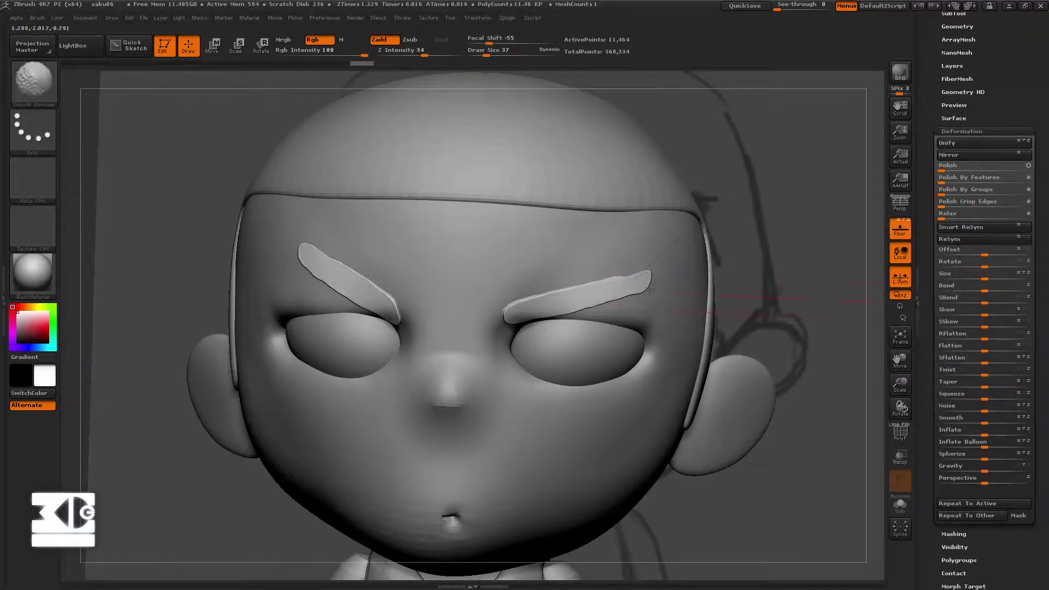
pyautogui.click(949, 26)
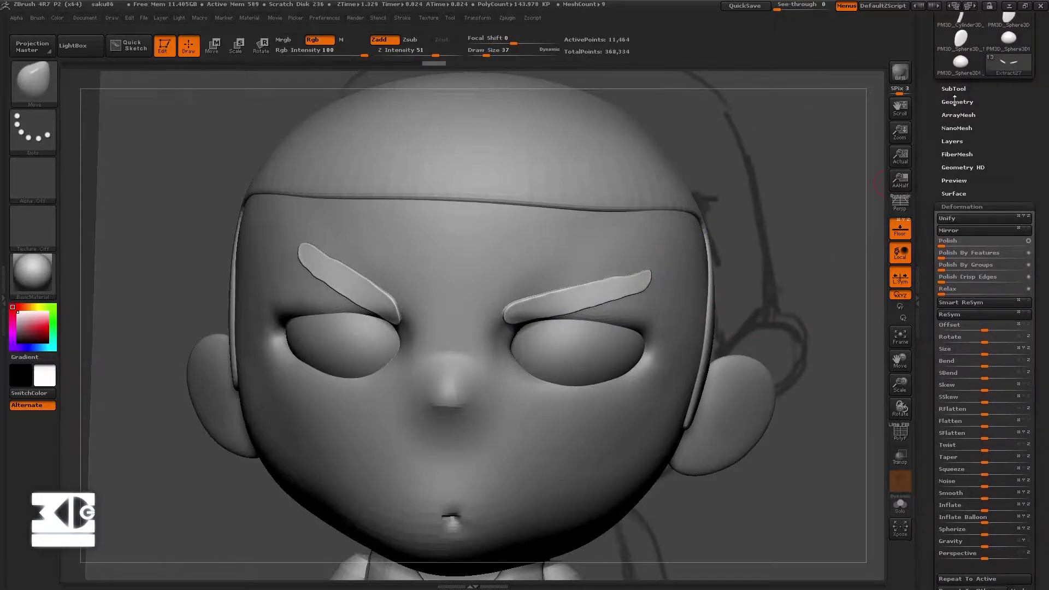
pyautogui.moveTo(805, 296); pyautogui.dragTo(797, 270)
pyautogui.click(949, 320)
pyautogui.click(956, 343)
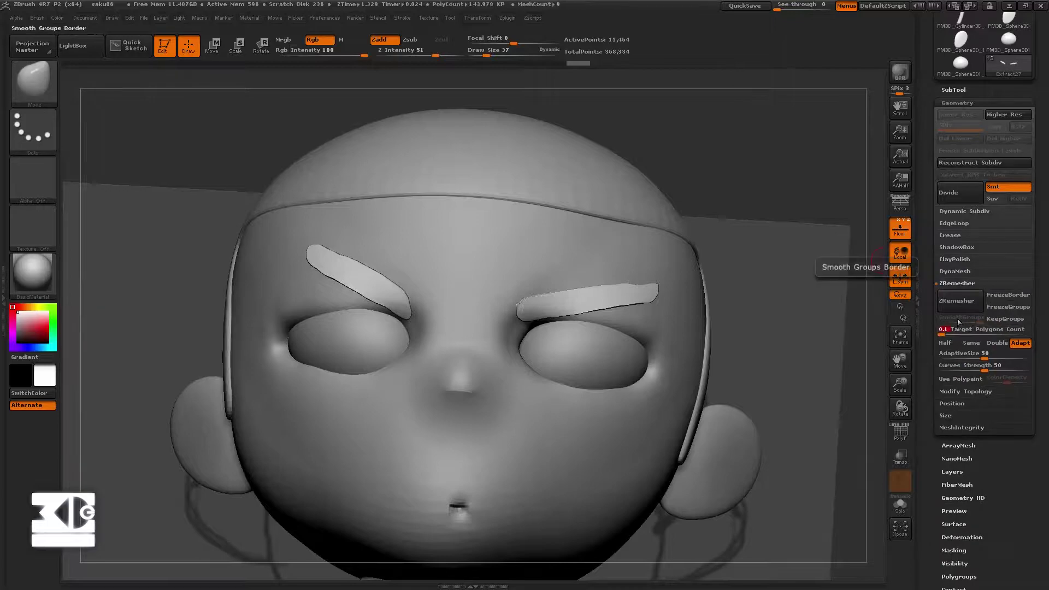
pyautogui.click(956, 301)
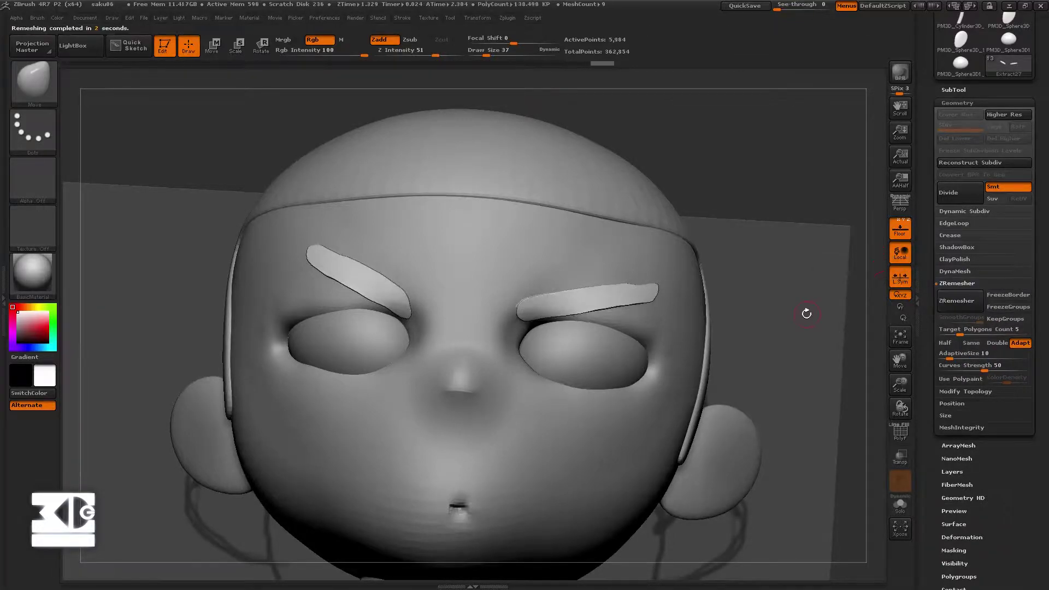
pyautogui.moveTo(804, 309); pyautogui.dragTo(874, 293)
# Open the deformation settings for the eyebrows and frame both eyebrows in a close view
pyautogui.click(948, 250)
pyautogui.click(949, 282)
pyautogui.click(947, 273)
pyautogui.moveTo(824, 350); pyautogui.dragTo(775, 300)
pyautogui.click(961, 489)
pyautogui.press('f')
pyautogui.press('f')
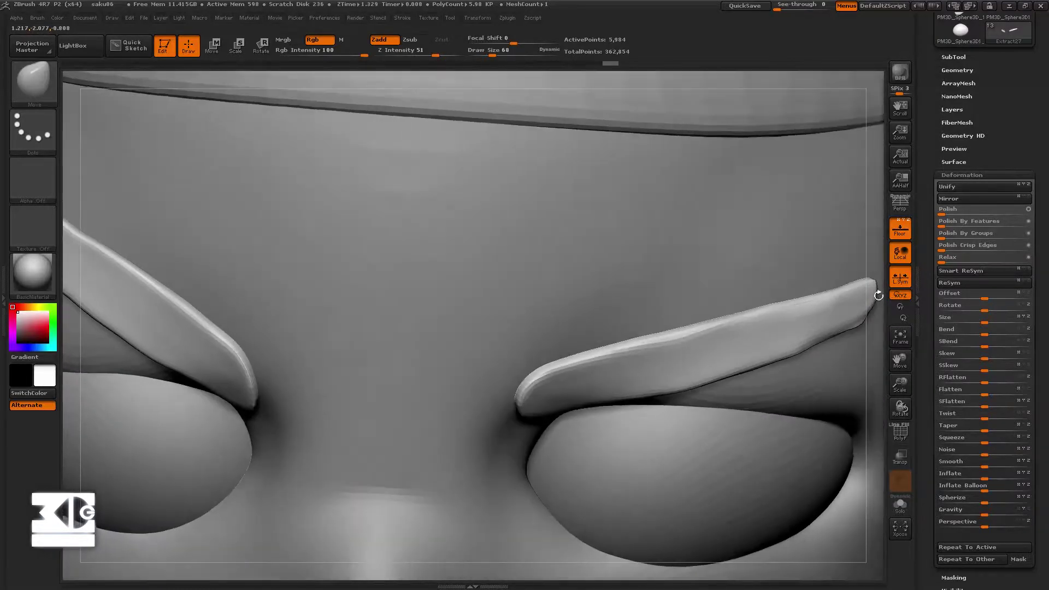
# Flatten the front surface of the character's left eyebrow with the hPolish brush at draw size 24
pyautogui.moveTo(878, 296); pyautogui.dragTo(870, 297)
pyautogui.click(34, 83)
pyautogui.click(350, 205)
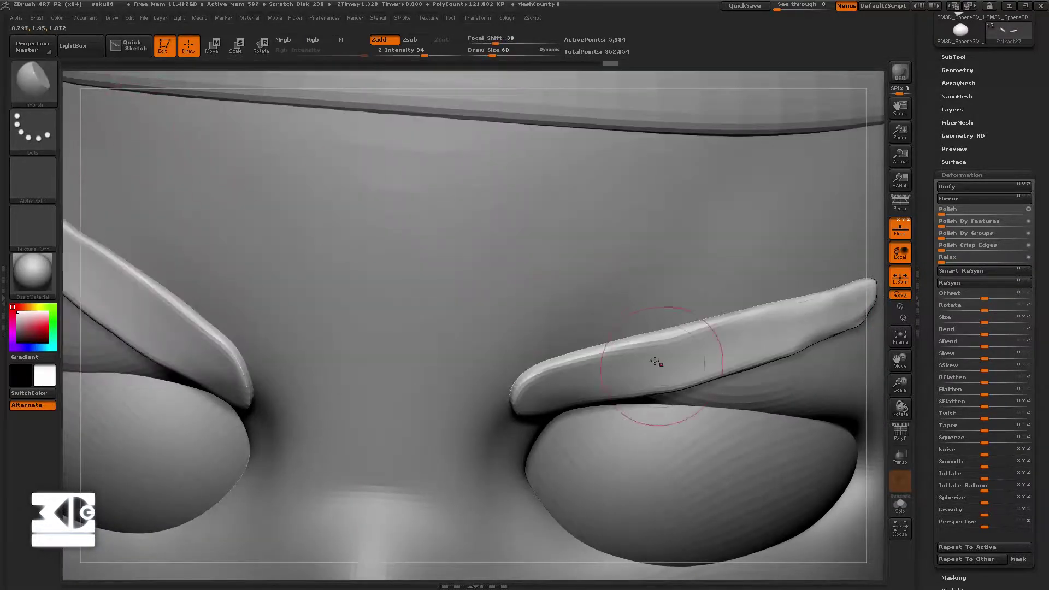
pyautogui.press('s')
pyautogui.moveTo(660, 364); pyautogui.dragTo(649, 364)
pyautogui.moveTo(569, 386); pyautogui.dragTo(622, 372)
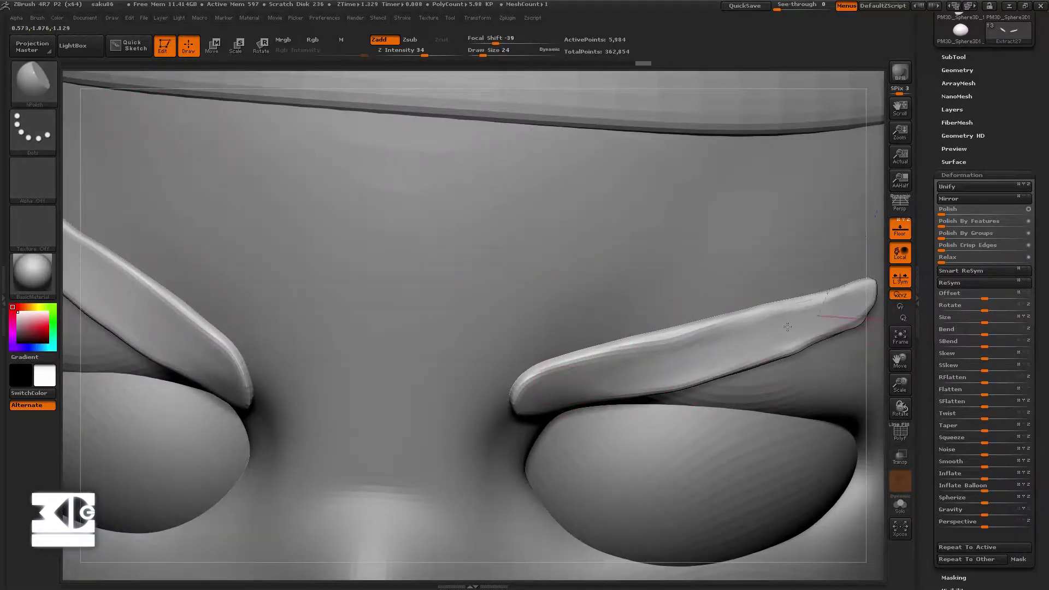
# Smooth the inner end of the character's left eyebrow and polish its surface toward the outer tip
pyautogui.moveTo(879, 233)
pyautogui.mouseDown()
pyautogui.moveTo(854, 211)
pyautogui.moveTo(875, 284)
pyautogui.moveTo(804, 322)
pyautogui.moveTo(870, 224)
pyautogui.moveTo(867, 328)
pyautogui.moveTo(754, 292)
pyautogui.moveTo(896, 273)
pyautogui.moveTo(901, 256)
pyautogui.mouseUp()
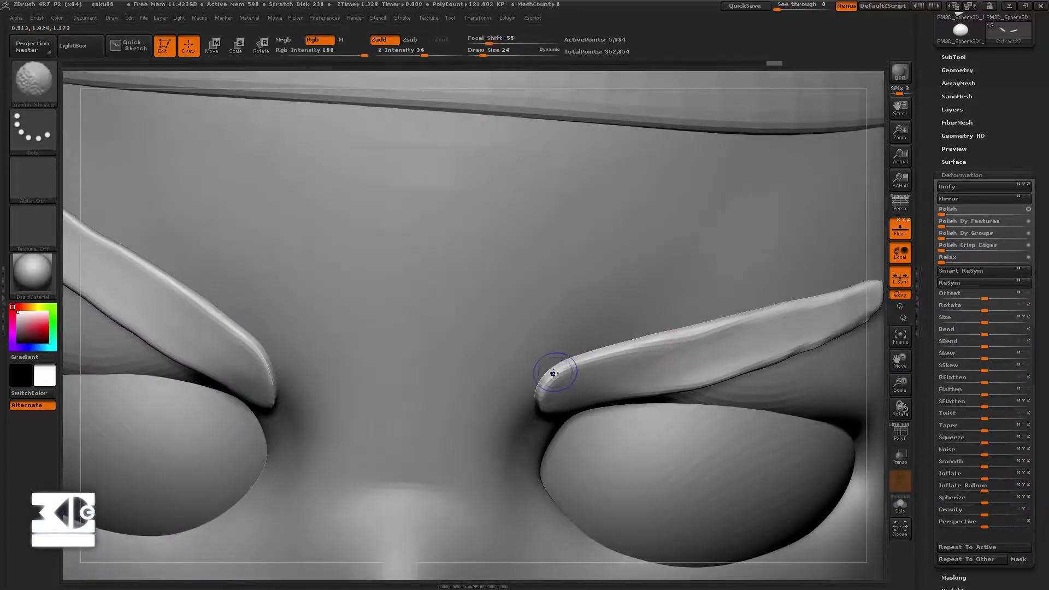
pyautogui.moveTo(555, 370); pyautogui.dragTo(540, 408)
pyautogui.moveTo(871, 231); pyautogui.dragTo(764, 337)
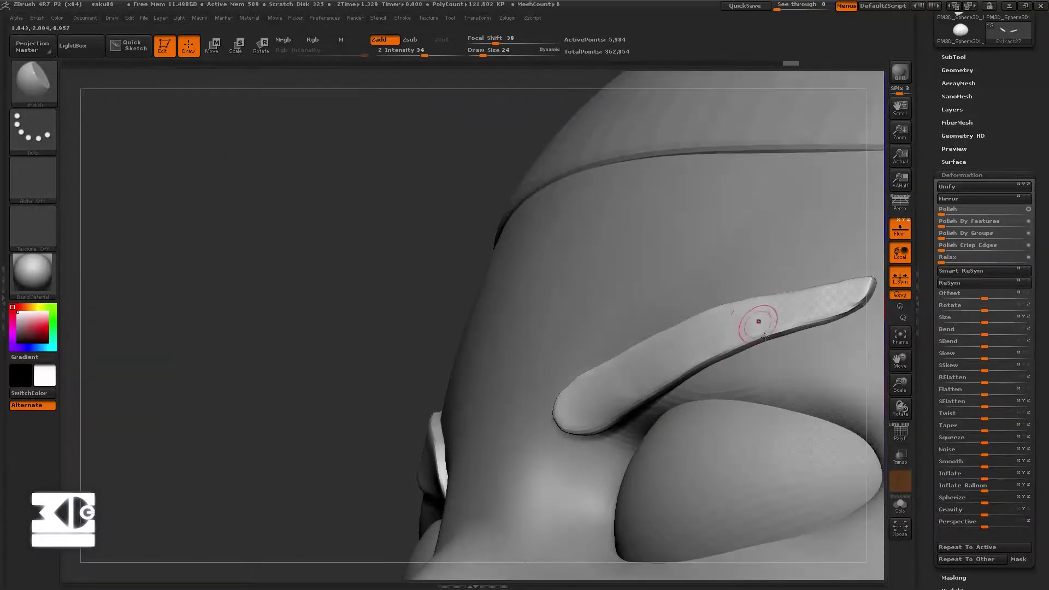
pyautogui.moveTo(877, 292); pyautogui.dragTo(848, 317)
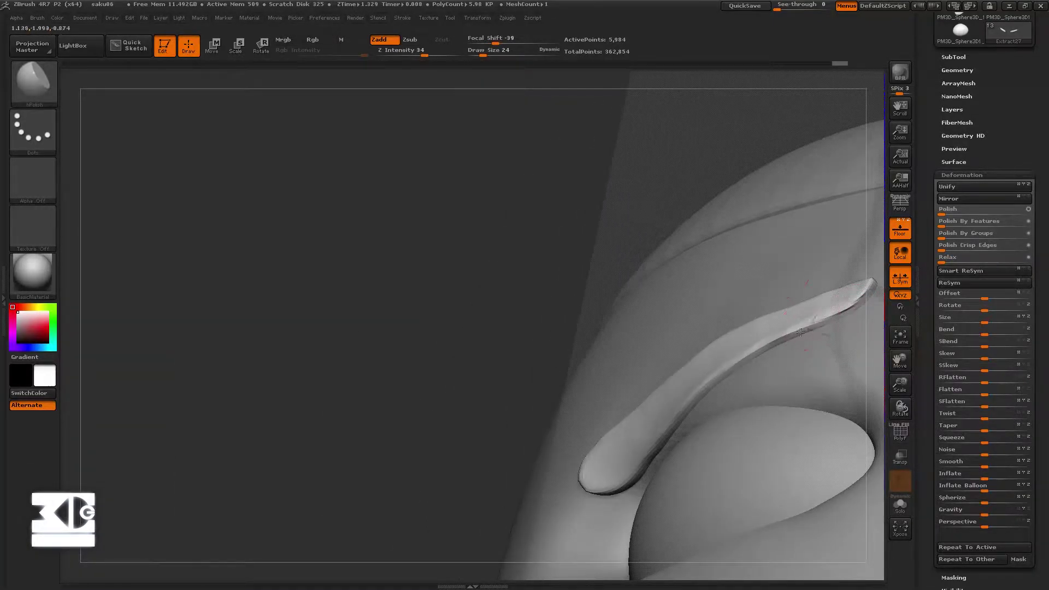
# Bring the character's right eyebrow into close view and smooth its inner tip
pyautogui.moveTo(867, 241); pyautogui.dragTo(745, 342)
pyautogui.moveTo(876, 263); pyautogui.dragTo(794, 354)
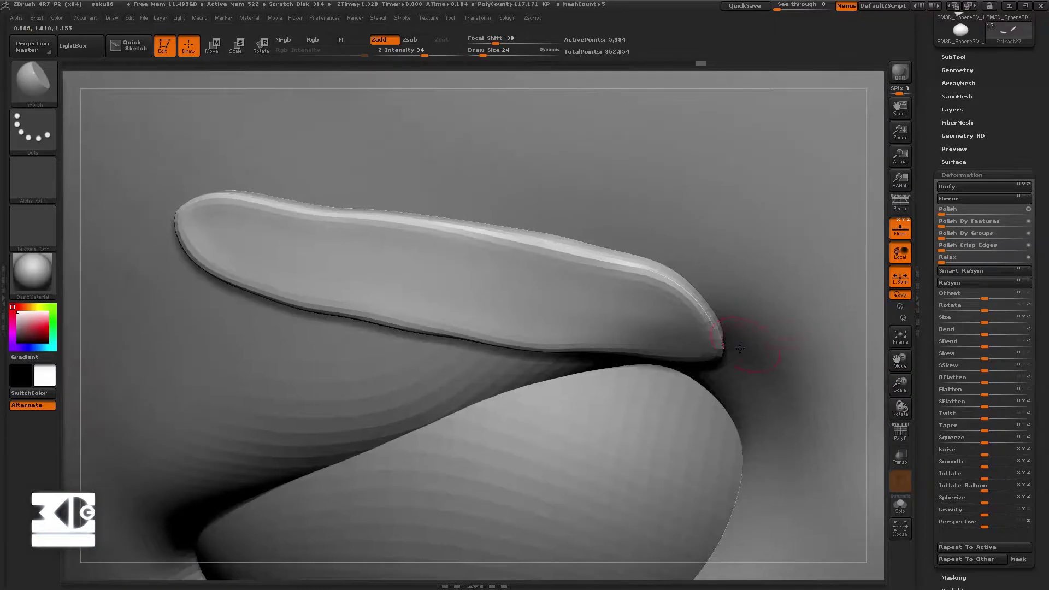
pyautogui.keyDown('shift'); pyautogui.moveTo(726, 346); pyautogui.dragTo(710, 341); pyautogui.keyUp('shift')
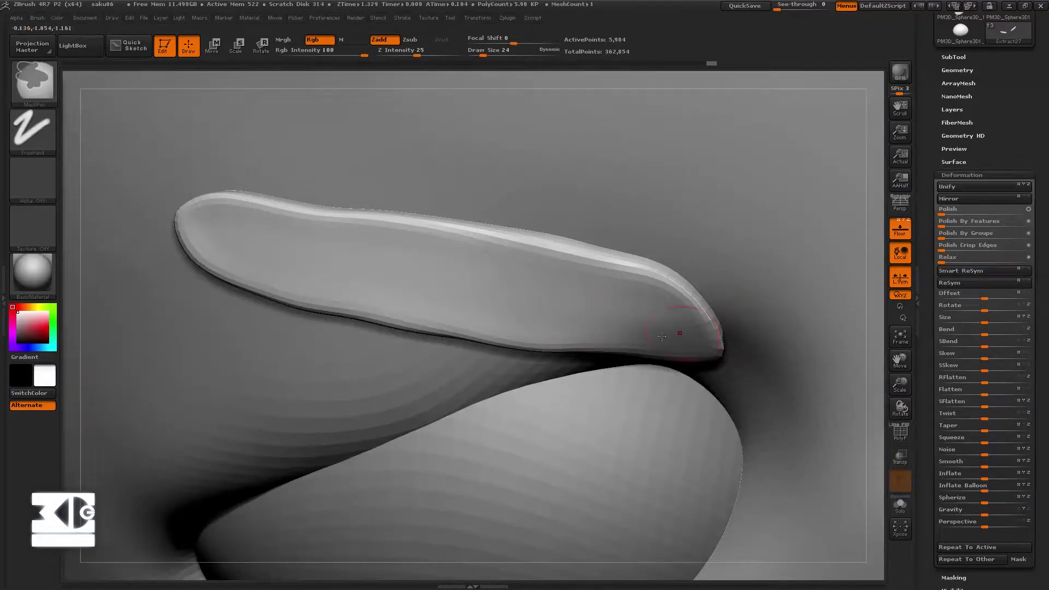
# Polish the front of the character's right eyebrow from its outer tip to the inner end with hPolish at draw size 28
pyautogui.press('s')
pyautogui.moveTo(532, 308); pyautogui.dragTo(535, 308)
pyautogui.moveTo(640, 308); pyautogui.dragTo(565, 310)
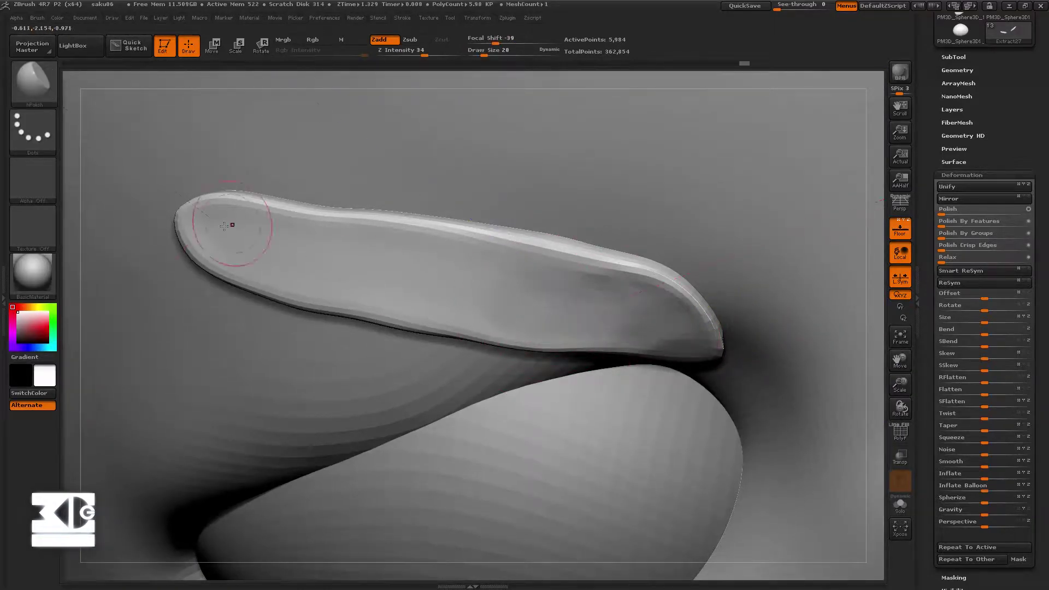
pyautogui.moveTo(224, 225)
pyautogui.mouseDown()
pyautogui.moveTo(546, 257)
pyautogui.moveTo(688, 297)
pyautogui.mouseUp()
pyautogui.moveTo(864, 256)
pyautogui.mouseDown()
pyautogui.moveTo(853, 225)
pyautogui.moveTo(776, 246)
pyautogui.mouseUp()
# Reshape the outer end of the character's right eyebrow with the Move brush at draw size 65
pyautogui.press('b')
pyautogui.press('m')
pyautogui.press('v')
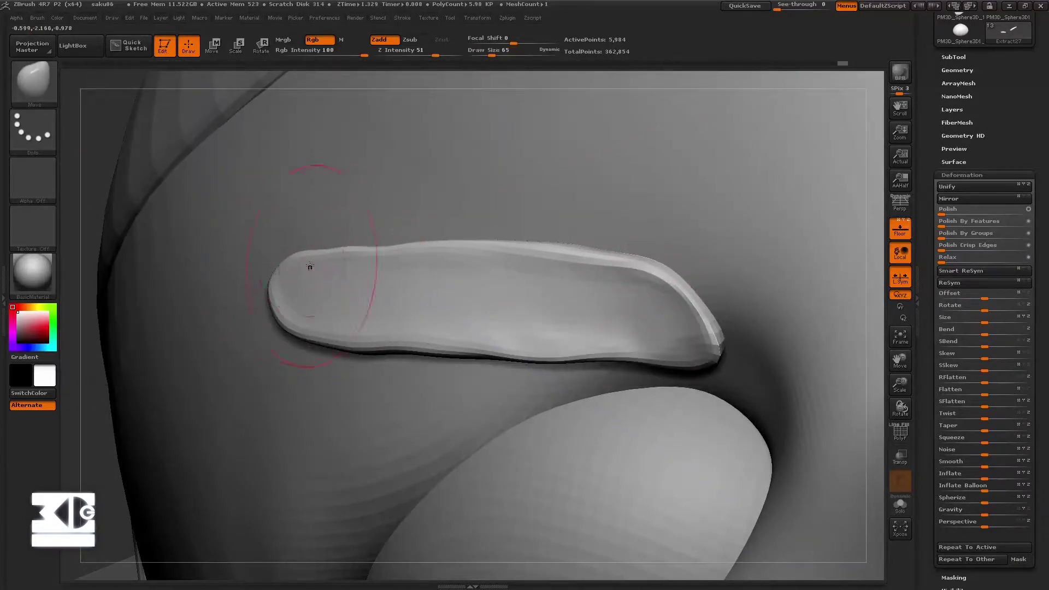
pyautogui.moveTo(87, 291)
pyautogui.mouseDown()
pyautogui.moveTo(229, 298)
pyautogui.moveTo(274, 314)
pyautogui.mouseUp()
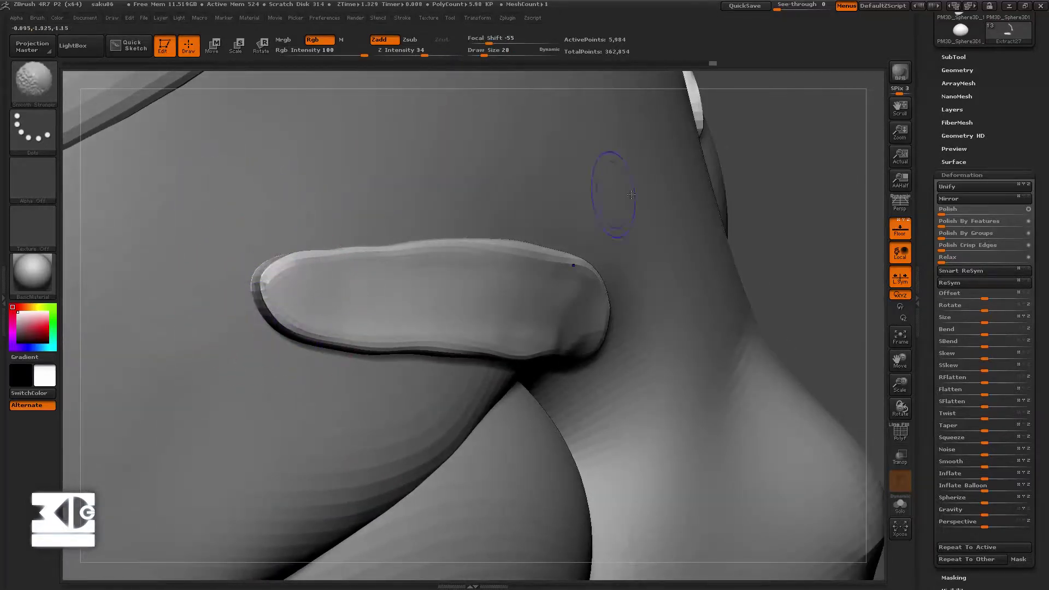
# Smooth the outer tip of the character's right eyebrow and even out its lower edge along the full length
pyautogui.moveTo(765, 195); pyautogui.dragTo(436, 200)
pyautogui.moveTo(278, 241)
pyautogui.keyDown('shift'); pyautogui.mouseDown()
pyautogui.moveTo(298, 225)
pyautogui.moveTo(284, 279)
pyautogui.mouseUp(); pyautogui.keyUp('shift')
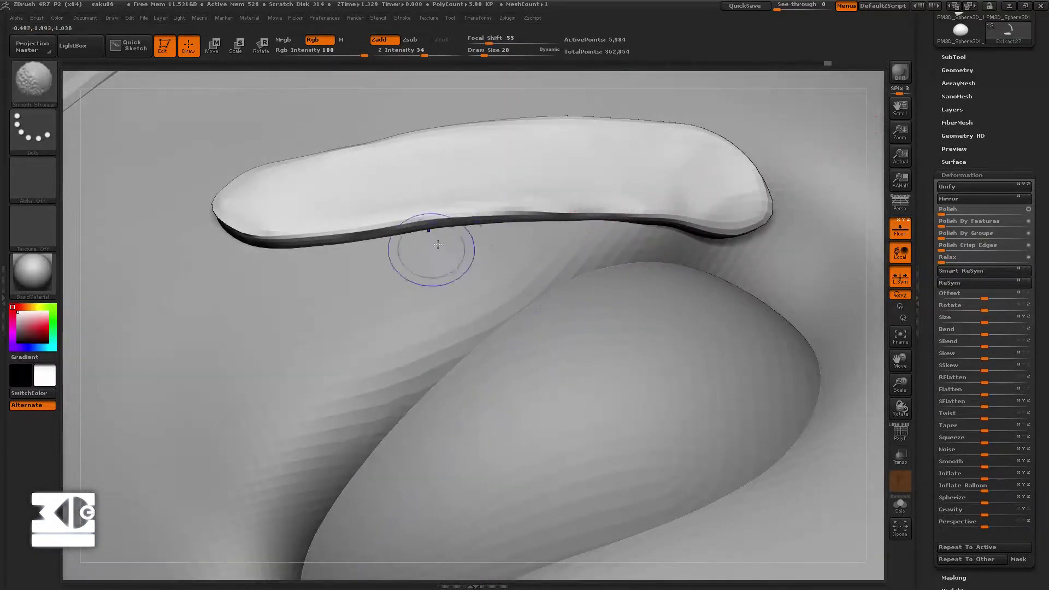
pyautogui.keyDown('shift'); pyautogui.moveTo(437, 245); pyautogui.dragTo(703, 247); pyautogui.keyUp('shift')
pyautogui.keyDown('shift'); pyautogui.moveTo(262, 253); pyautogui.dragTo(351, 260); pyautogui.keyUp('shift')
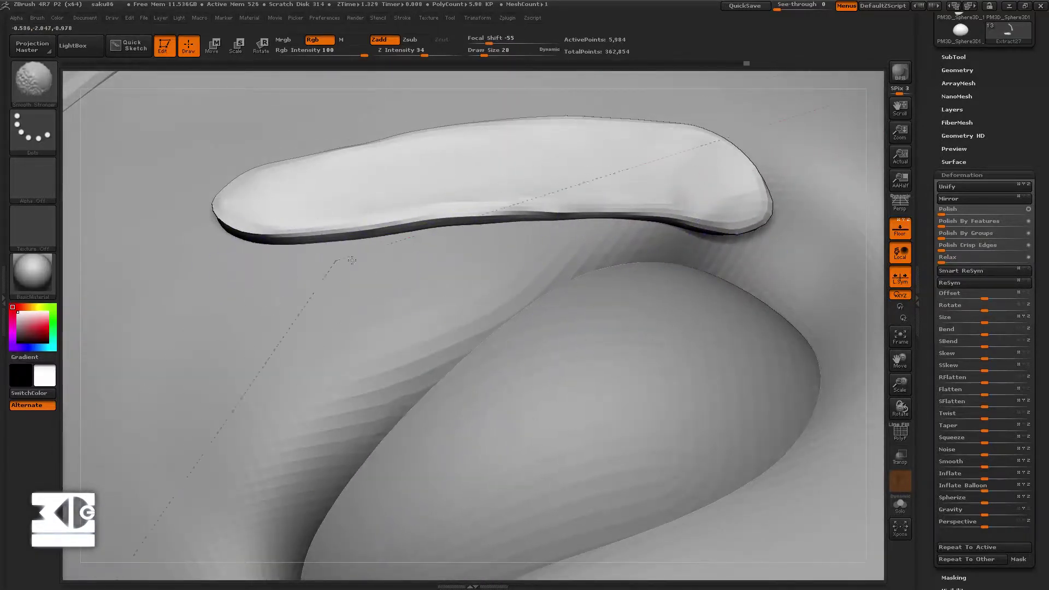
pyautogui.moveTo(244, 109); pyautogui.dragTo(326, 141, button='right')
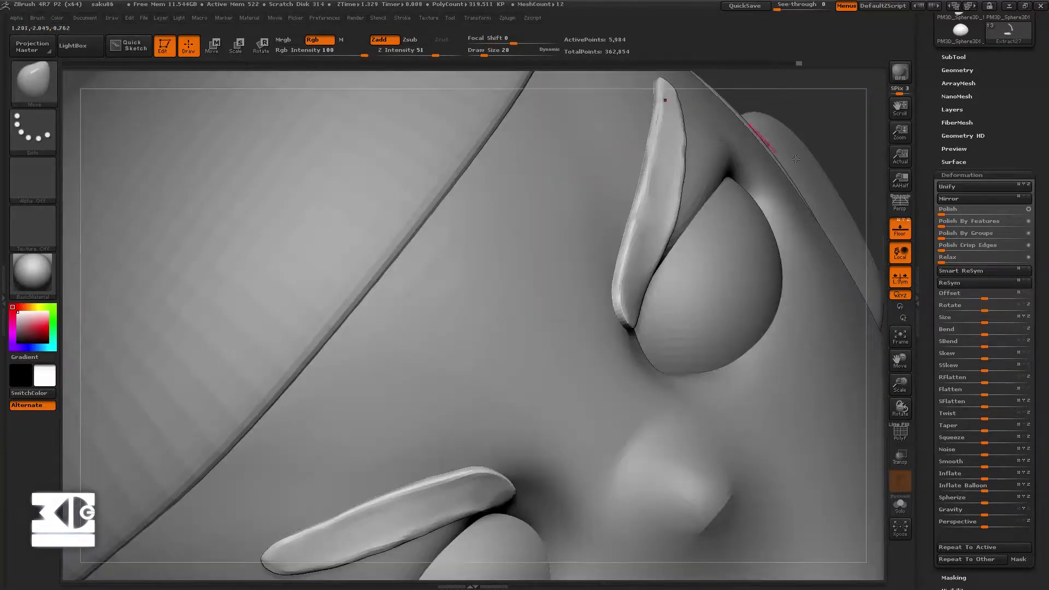
# Run ClayPolish on the eyebrows and open their deformation settings
pyautogui.click(957, 70)
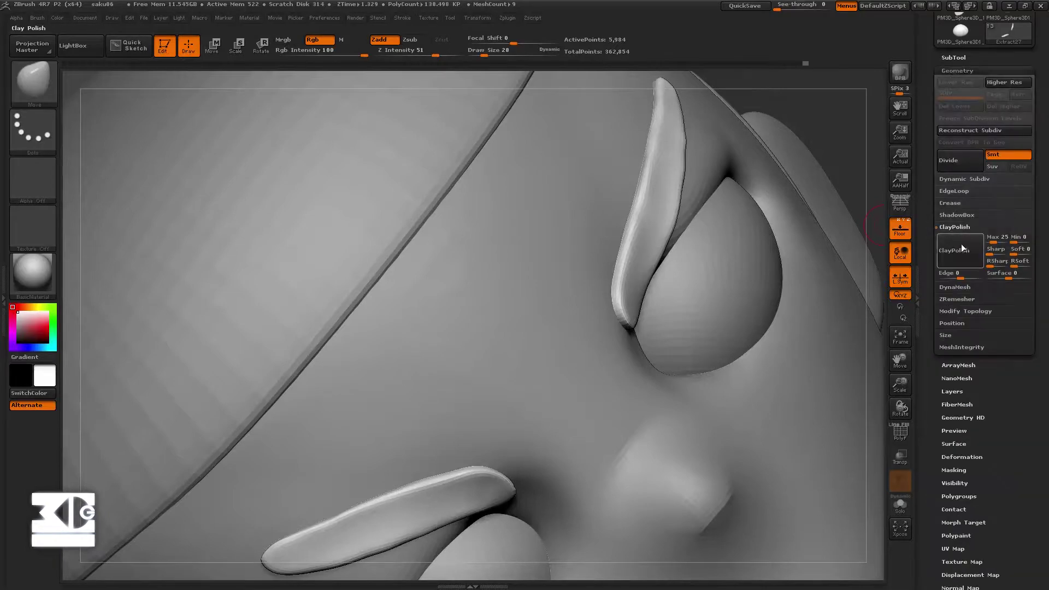
pyautogui.click(959, 247)
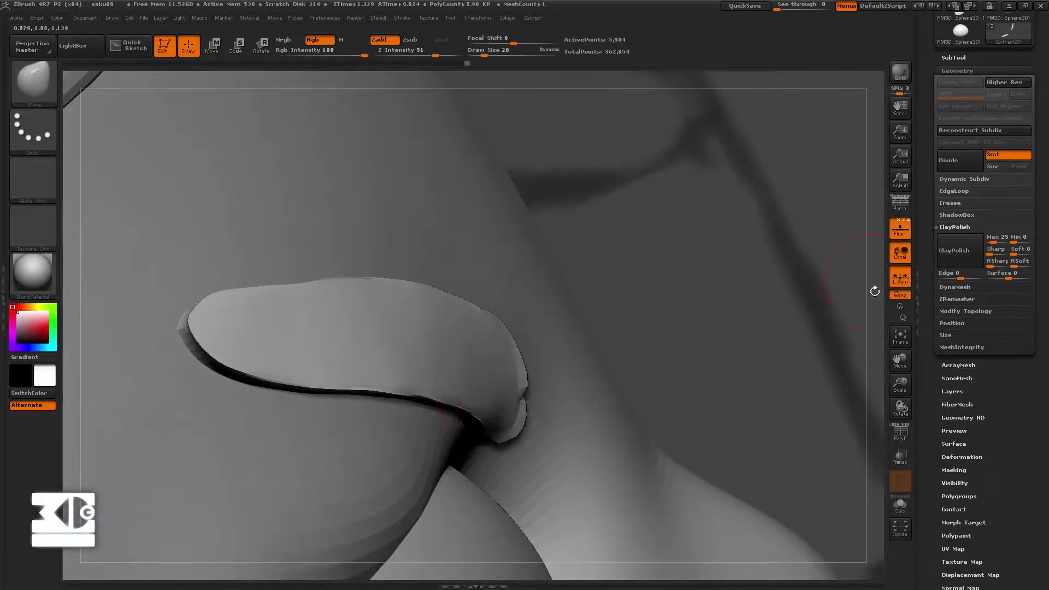
pyautogui.moveTo(949, 448); pyautogui.dragTo(949, 250)
pyautogui.click(960, 259)
pyautogui.click(961, 55)
pyautogui.click(974, 55)
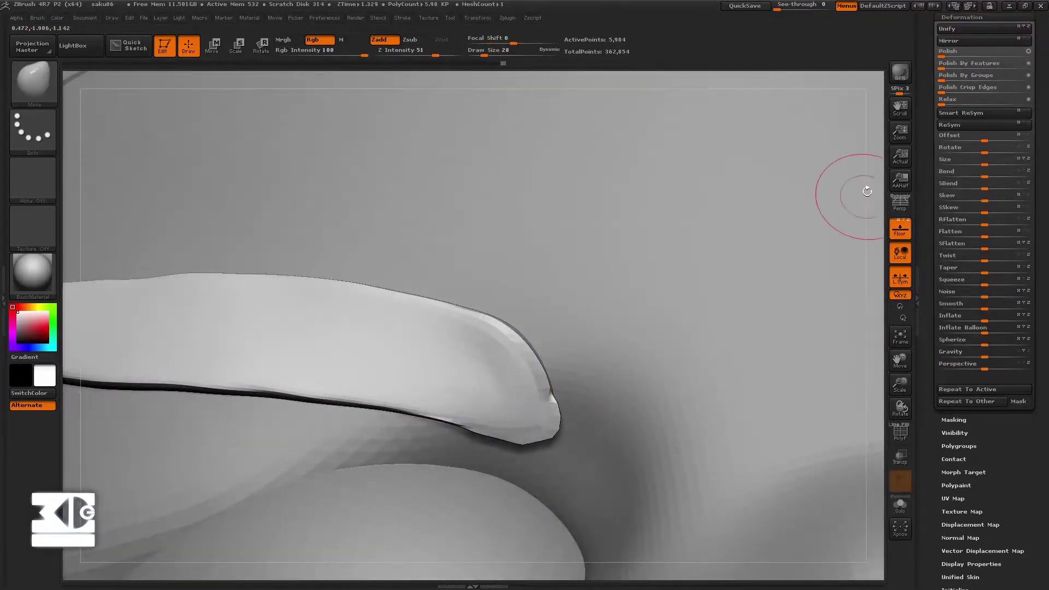
# Smooth the front surface and the notched inner end of the character's right eyebrow
pyautogui.moveTo(867, 191)
pyautogui.mouseDown()
pyautogui.moveTo(910, 206)
pyautogui.moveTo(885, 198)
pyautogui.mouseUp()
pyautogui.keyDown('shift'); pyautogui.moveTo(581, 446); pyautogui.dragTo(557, 417); pyautogui.keyUp('shift')
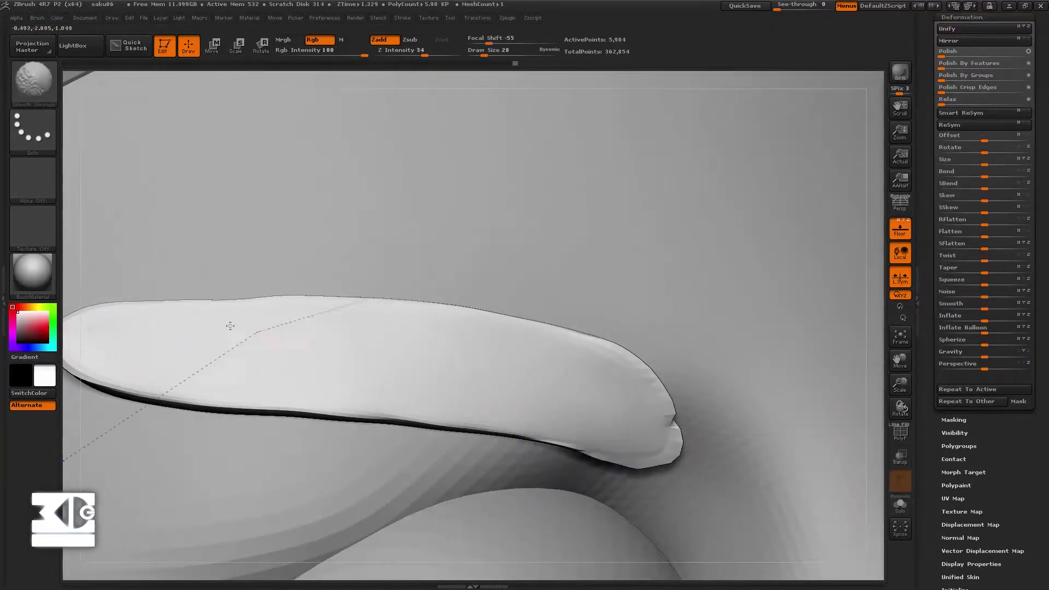
pyautogui.keyDown('shift'); pyautogui.moveTo(230, 326); pyautogui.dragTo(214, 326); pyautogui.keyUp('shift')
pyautogui.moveTo(670, 81)
pyautogui.mouseDown()
pyautogui.moveTo(690, 89)
pyautogui.moveTo(681, 131)
pyautogui.mouseUp()
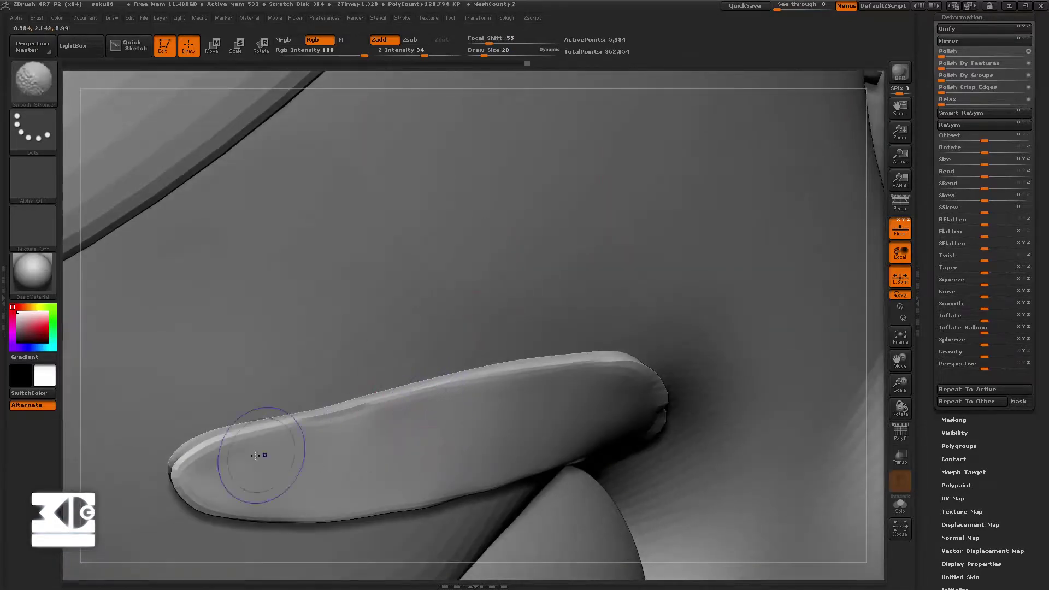
pyautogui.keyDown('shift'); pyautogui.moveTo(255, 454); pyautogui.dragTo(464, 453); pyautogui.keyUp('shift')
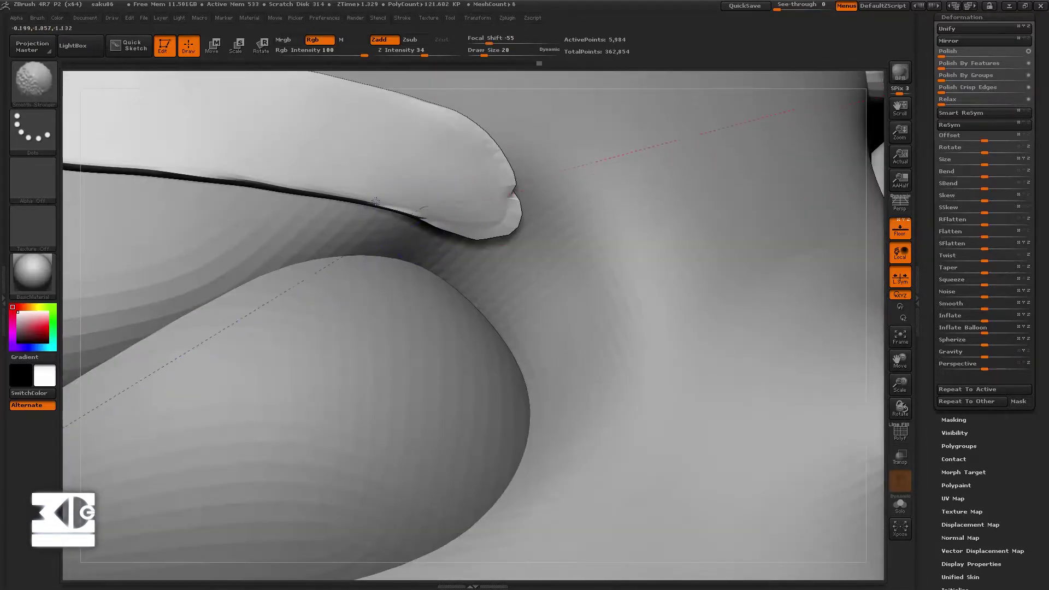
pyautogui.keyDown('alt'); pyautogui.moveTo(833, 253); pyautogui.dragTo(819, 210); pyautogui.keyUp('alt')
pyautogui.moveTo(694, 305)
pyautogui.keyDown('shift'); pyautogui.mouseDown()
pyautogui.moveTo(655, 321)
pyautogui.moveTo(664, 360)
pyautogui.mouseUp(); pyautogui.keyUp('shift')
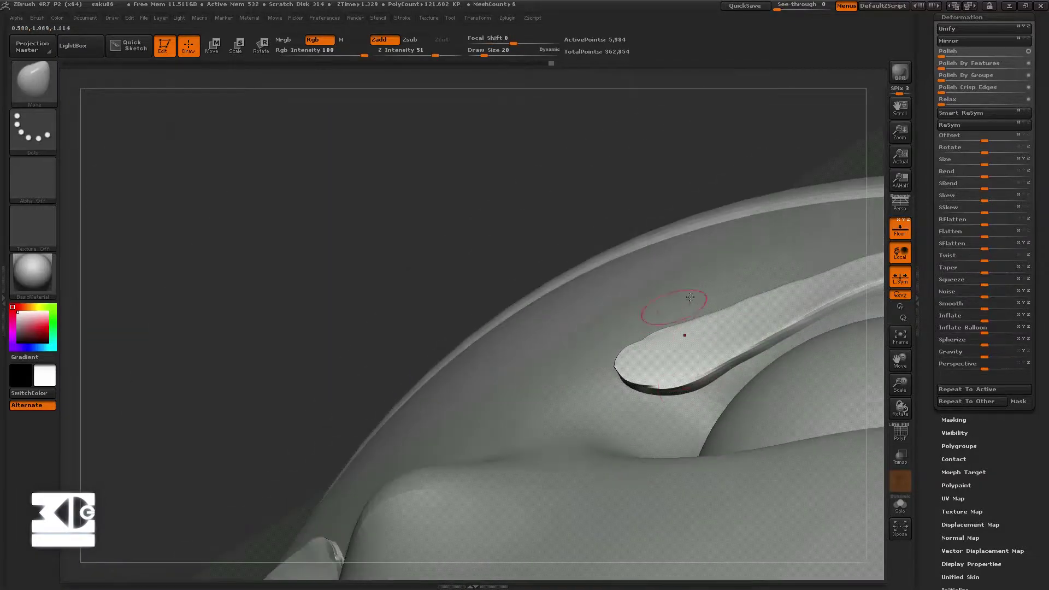
pyautogui.moveTo(684, 333)
pyautogui.keyDown('alt'); pyautogui.mouseDown()
pyautogui.moveTo(679, 377)
pyautogui.moveTo(703, 375)
pyautogui.mouseUp(); pyautogui.keyUp('alt')
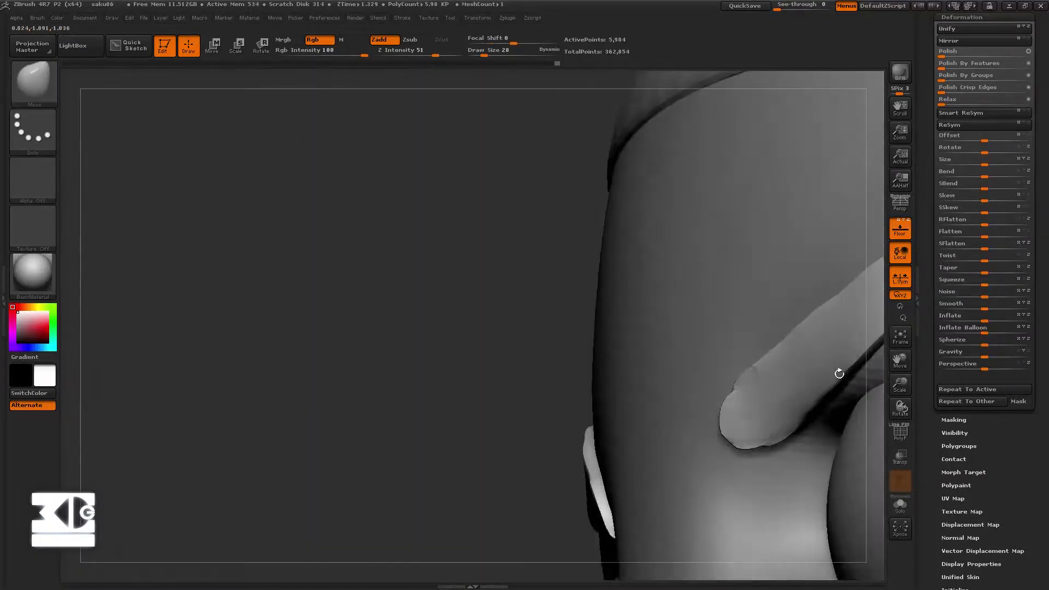
pyautogui.keyDown('alt'); pyautogui.moveTo(807, 362); pyautogui.dragTo(807, 225); pyautogui.keyUp('alt')
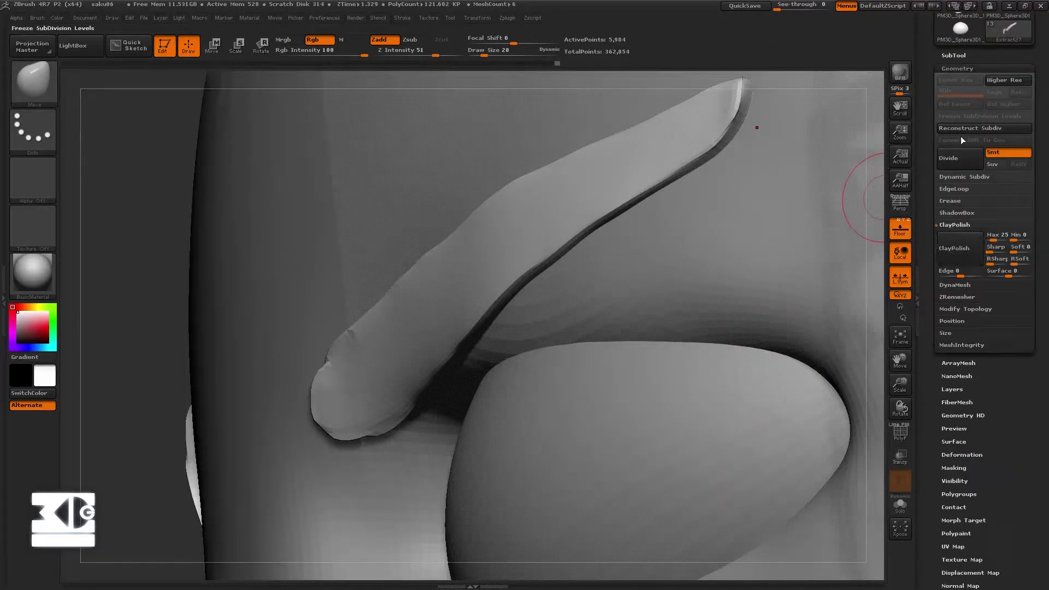
pyautogui.click(954, 249)
pyautogui.click(954, 159)
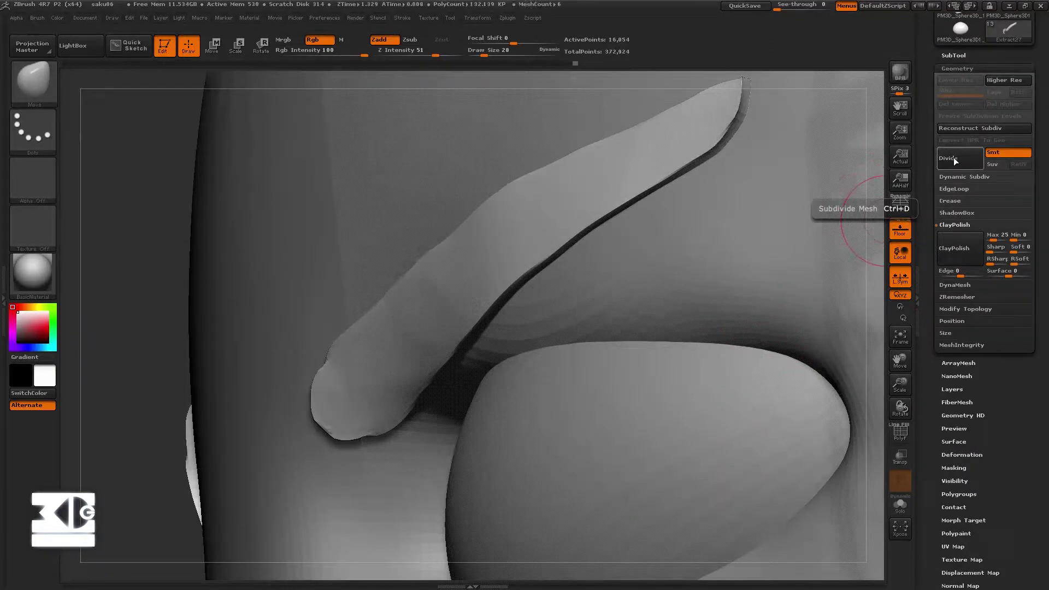
pyautogui.hotkey('ctrl', 'z')
pyautogui.moveTo(924, 189); pyautogui.dragTo(938, 275)
pyautogui.click(954, 370)
pyautogui.click(953, 140)
pyautogui.moveTo(880, 204); pyautogui.dragTo(759, 114)
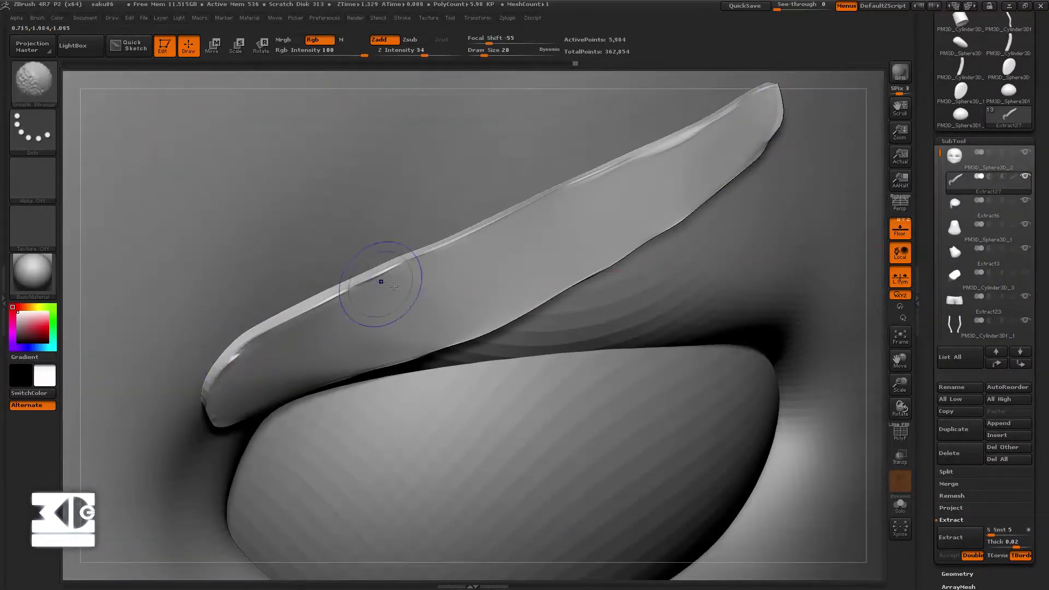
pyautogui.moveTo(926, 336); pyautogui.dragTo(926, 182)
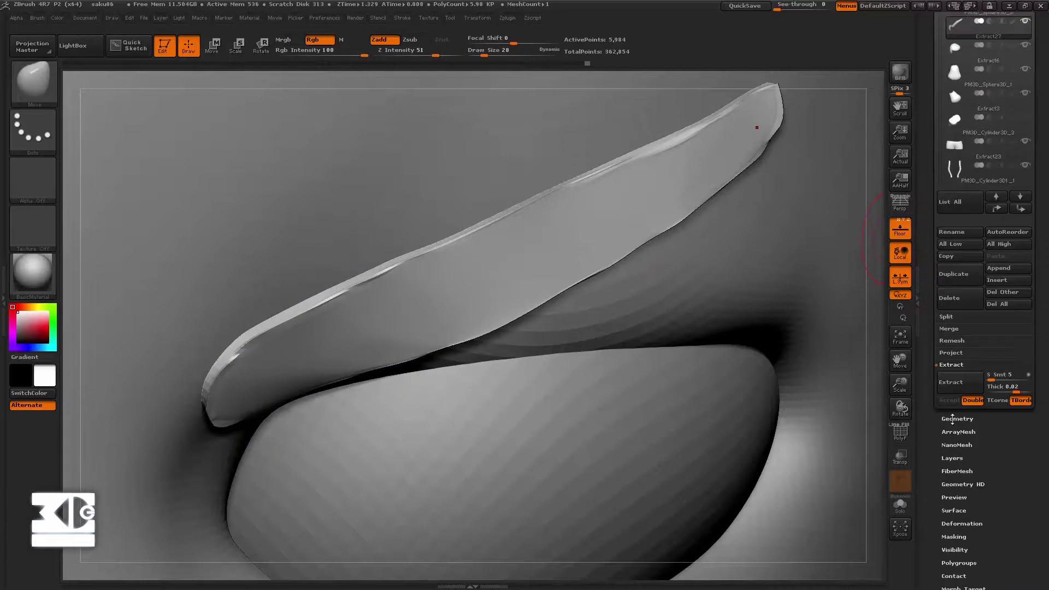
pyautogui.click(951, 419)
pyautogui.click(949, 113)
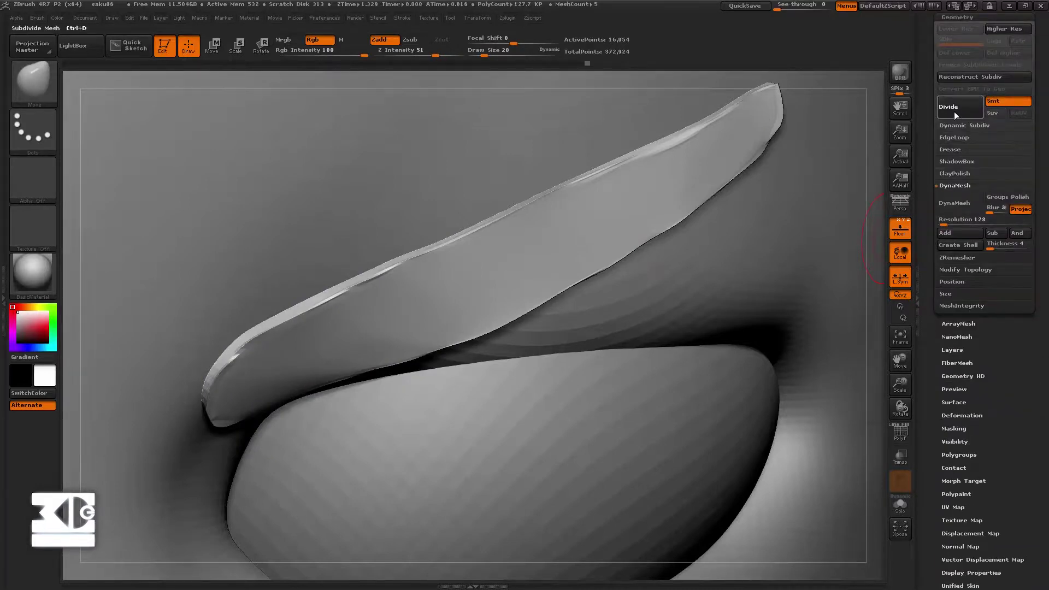
pyautogui.click(954, 113)
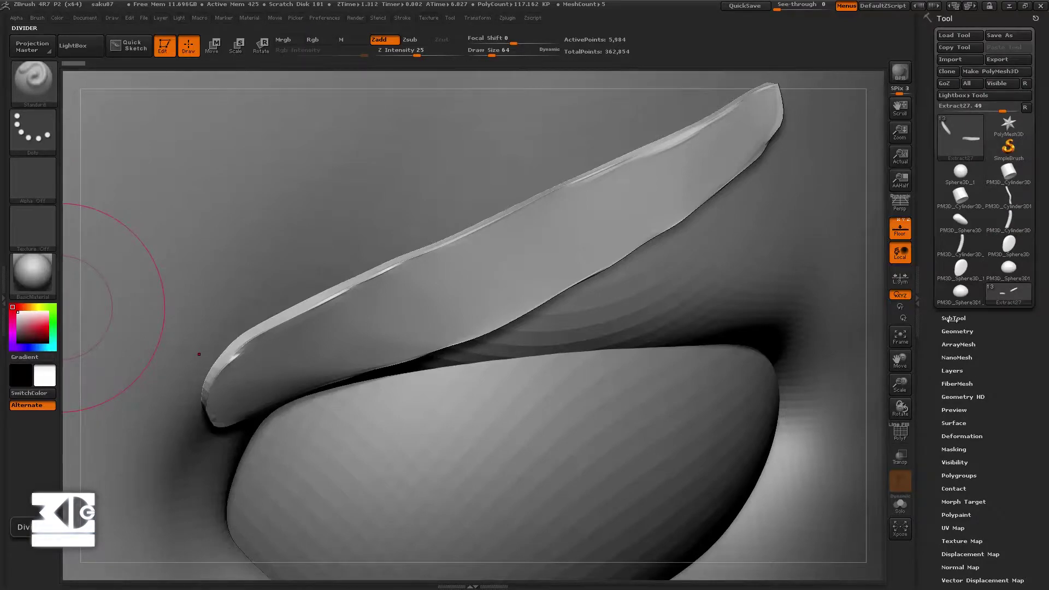
# Rebuild the eyebrow mesh with ZRemesher, using a target polygon count of 5 and the Adapt option
pyautogui.click(953, 318)
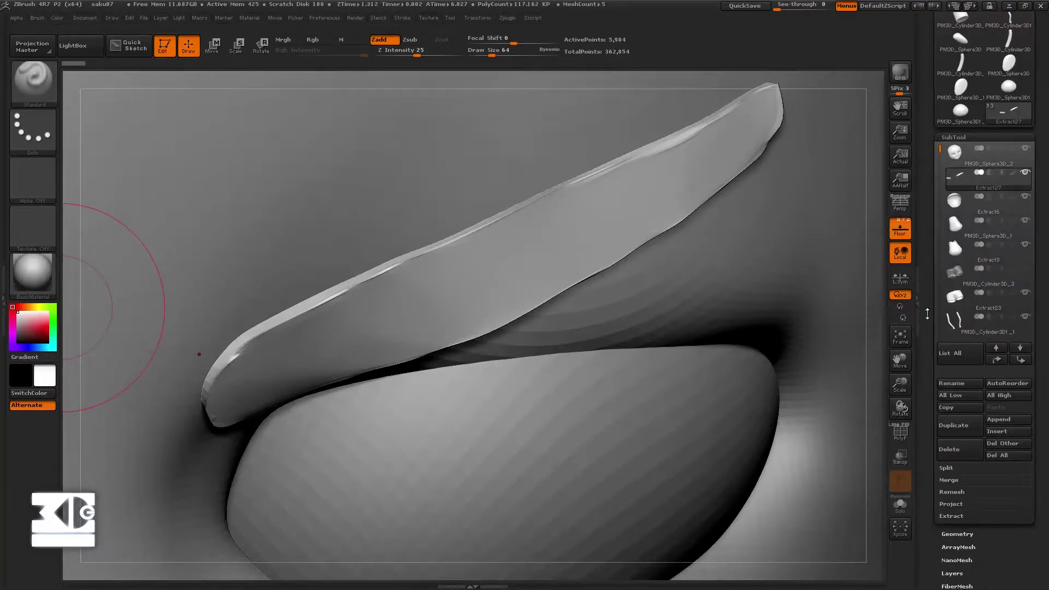
pyautogui.moveTo(925, 373); pyautogui.dragTo(983, 263)
pyautogui.click(949, 253)
pyautogui.click(945, 189)
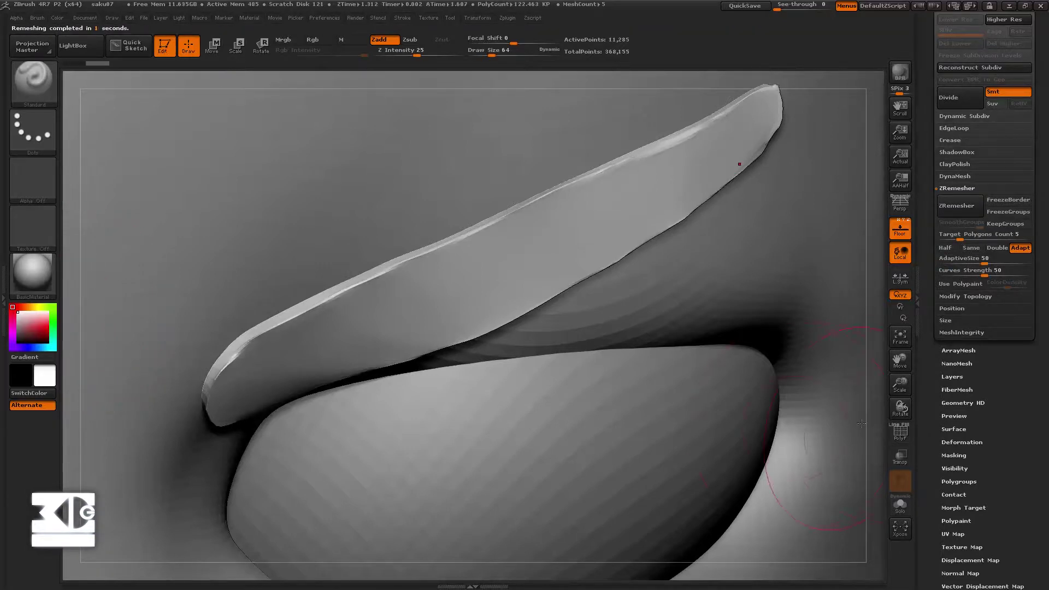
# Check the remeshed eyebrow topology in wireframe and subdivide the eyebrows up to level 4
pyautogui.click(899, 435)
pyautogui.click(957, 98)
pyautogui.click(957, 99)
pyautogui.click(957, 98)
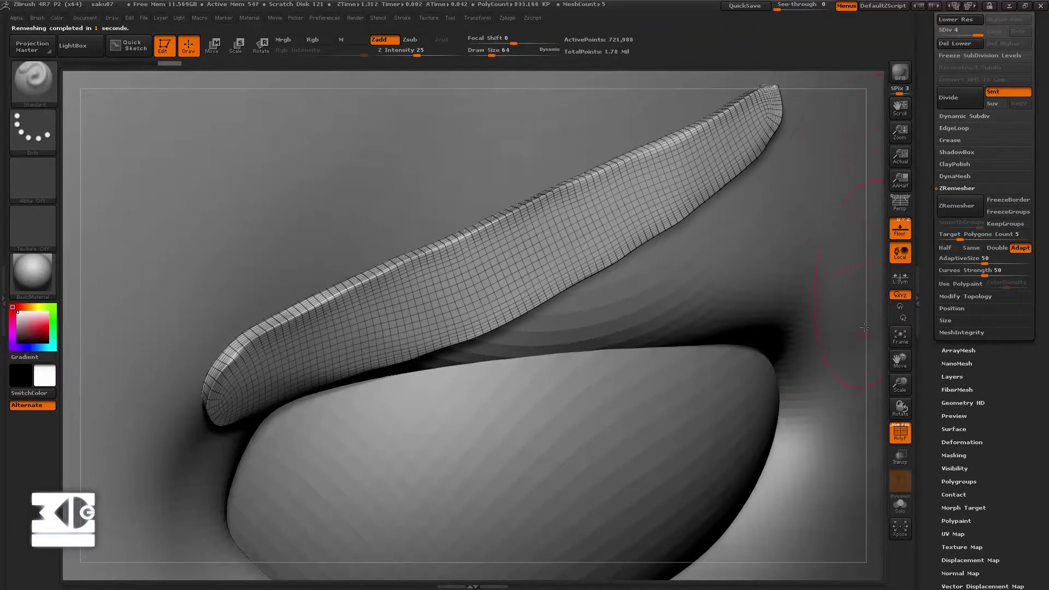
pyautogui.click(900, 433)
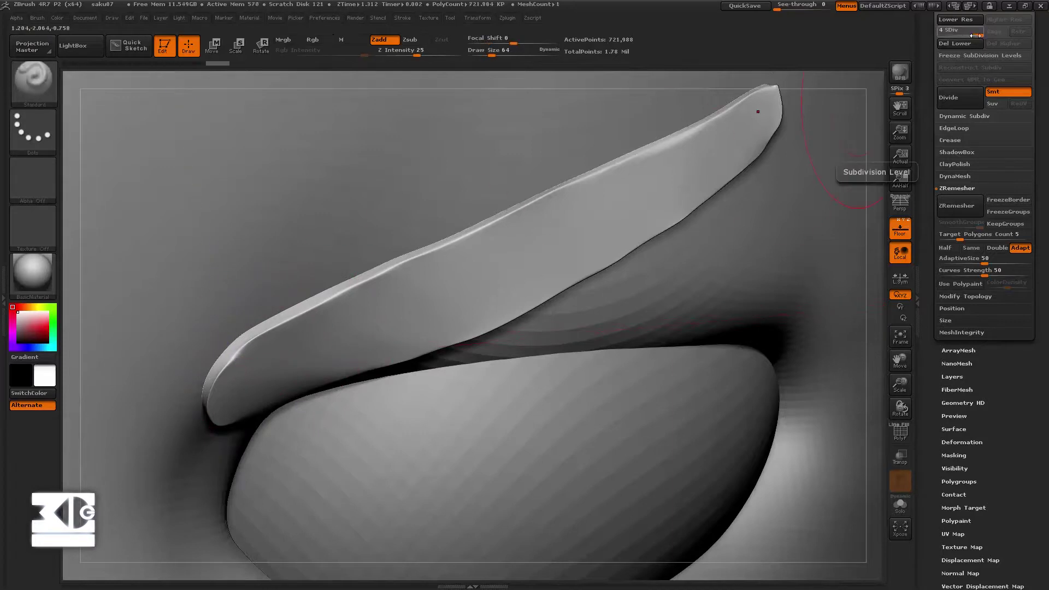
# Smooth the character's left eyebrow at subdivision level 1, comparing the result with level 4 before returning to level 1
pyautogui.moveTo(976, 36); pyautogui.dragTo(942, 36)
pyautogui.keyDown('shift'); pyautogui.moveTo(784, 101); pyautogui.dragTo(759, 99, button='right'); pyautogui.keyUp('shift')
pyautogui.keyDown('shift'); pyautogui.moveTo(647, 192); pyautogui.dragTo(402, 273); pyautogui.keyUp('shift')
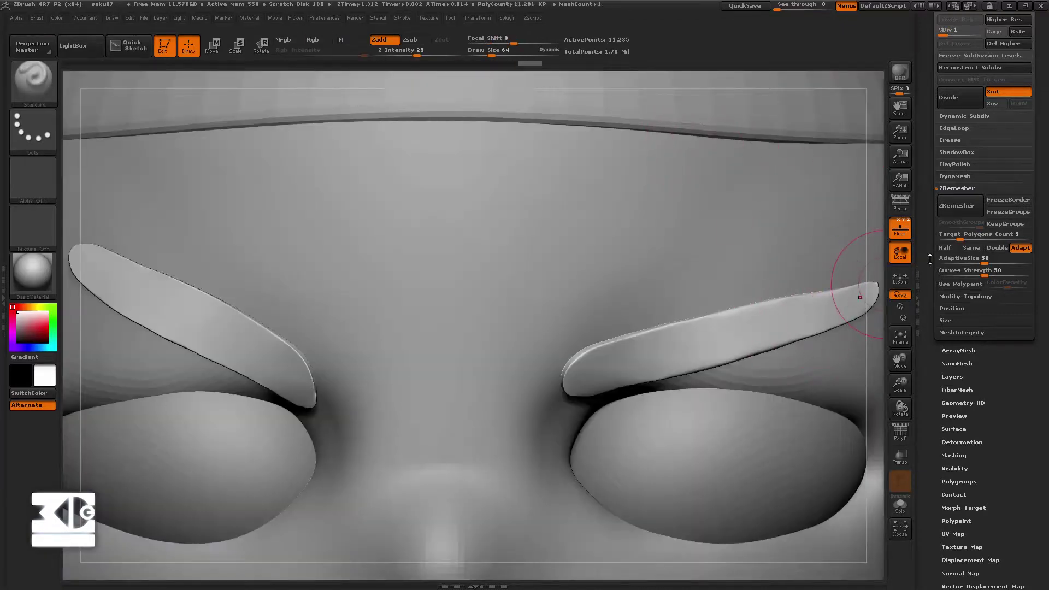
pyautogui.moveTo(940, 31); pyautogui.dragTo(977, 31)
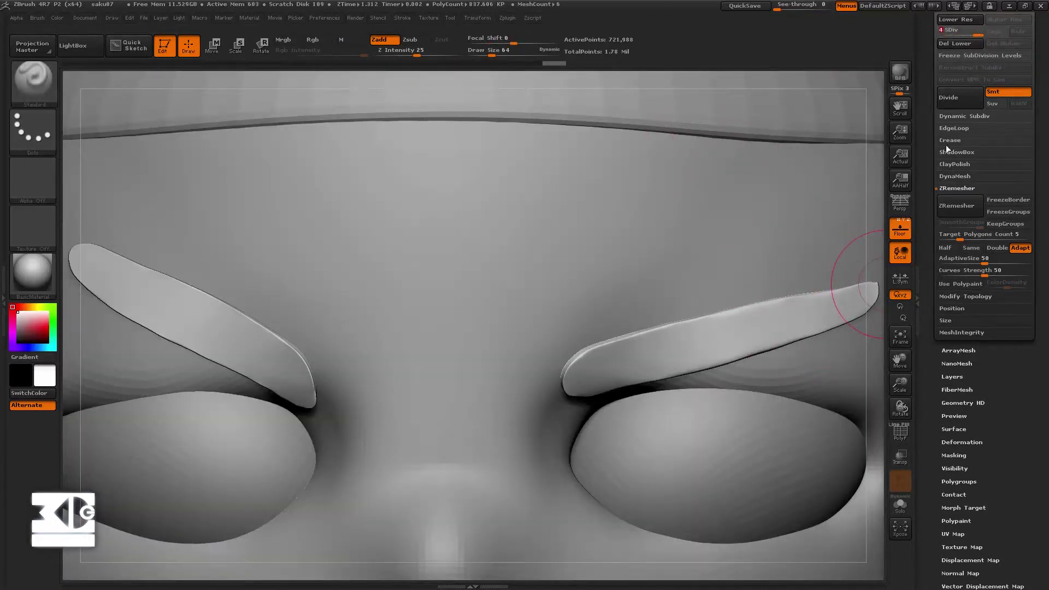
pyautogui.keyDown('shift'); pyautogui.click(953, 19); pyautogui.keyUp('shift')
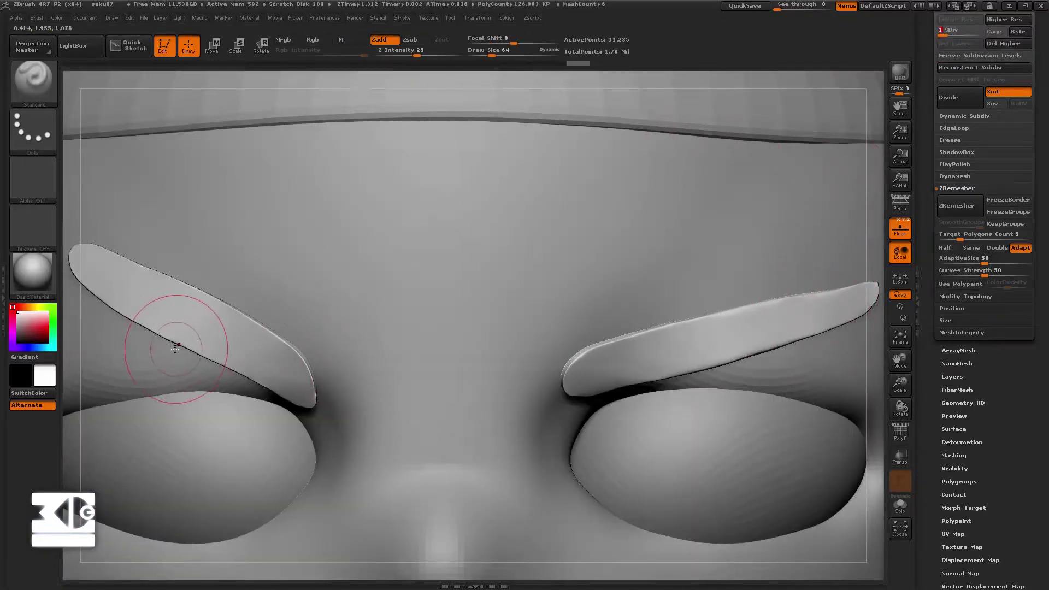
# Smooth the inner end of the character's right eyebrow, including the rim and the lower corner beside the eye
pyautogui.keyDown('ctrl'); pyautogui.moveTo(174, 349); pyautogui.dragTo(513, 476, button='right'); pyautogui.keyUp('ctrl')
pyautogui.keyDown('shift'); pyautogui.moveTo(506, 478); pyautogui.dragTo(468, 428); pyautogui.keyUp('shift')
pyautogui.keyDown('shift'); pyautogui.moveTo(479, 365); pyautogui.dragTo(393, 412); pyautogui.keyUp('shift')
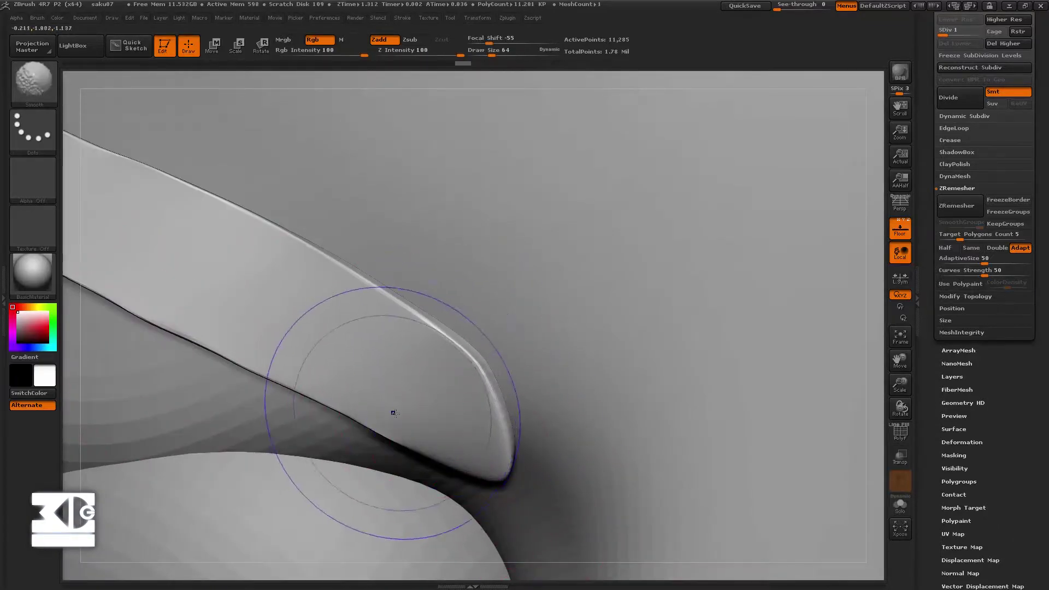
pyautogui.moveTo(898, 364); pyautogui.dragTo(767, 367)
pyautogui.moveTo(74, 428); pyautogui.dragTo(48, 440)
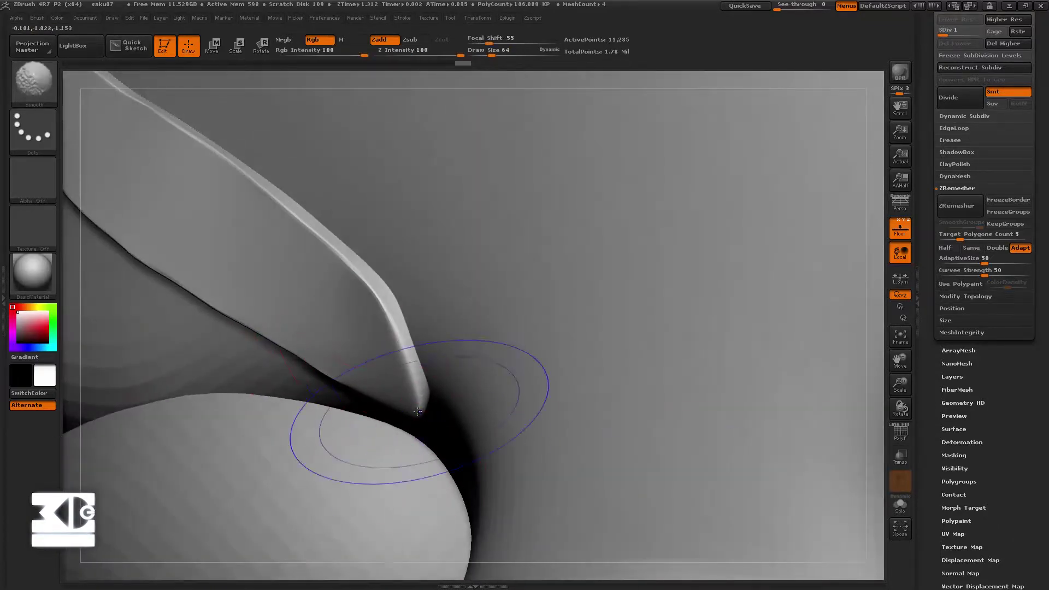
pyautogui.keyDown('shift'); pyautogui.moveTo(421, 409); pyautogui.dragTo(437, 400); pyautogui.keyUp('shift')
# Smooth the outer tip and the upper edge of the character's right eyebrow
pyautogui.moveTo(292, 81)
pyautogui.mouseDown()
pyautogui.moveTo(305, 105)
pyautogui.moveTo(359, 134)
pyautogui.moveTo(169, 277)
pyautogui.mouseUp()
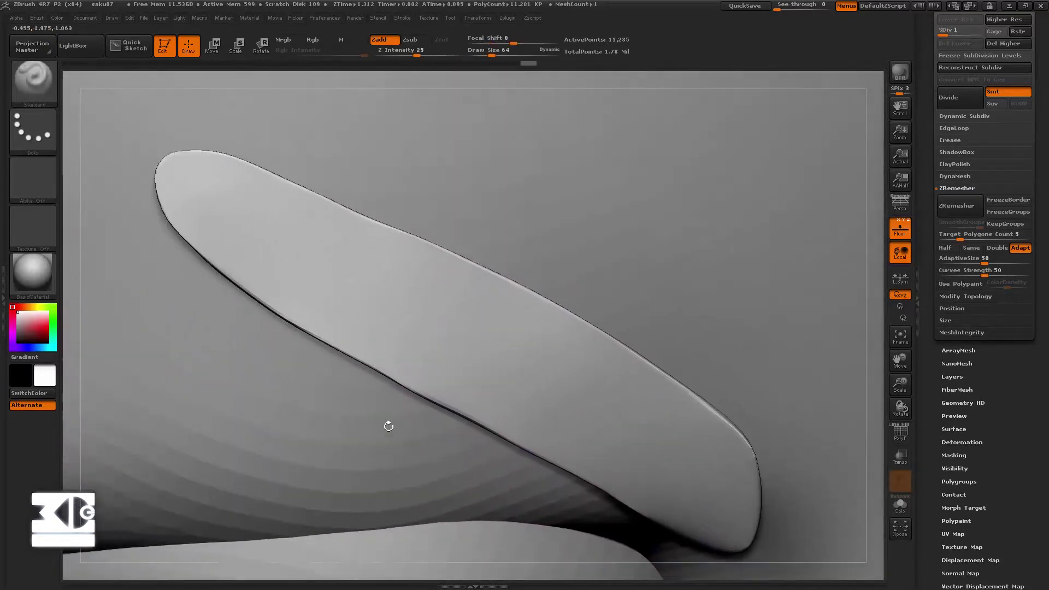
pyautogui.moveTo(386, 424); pyautogui.dragTo(175, 231)
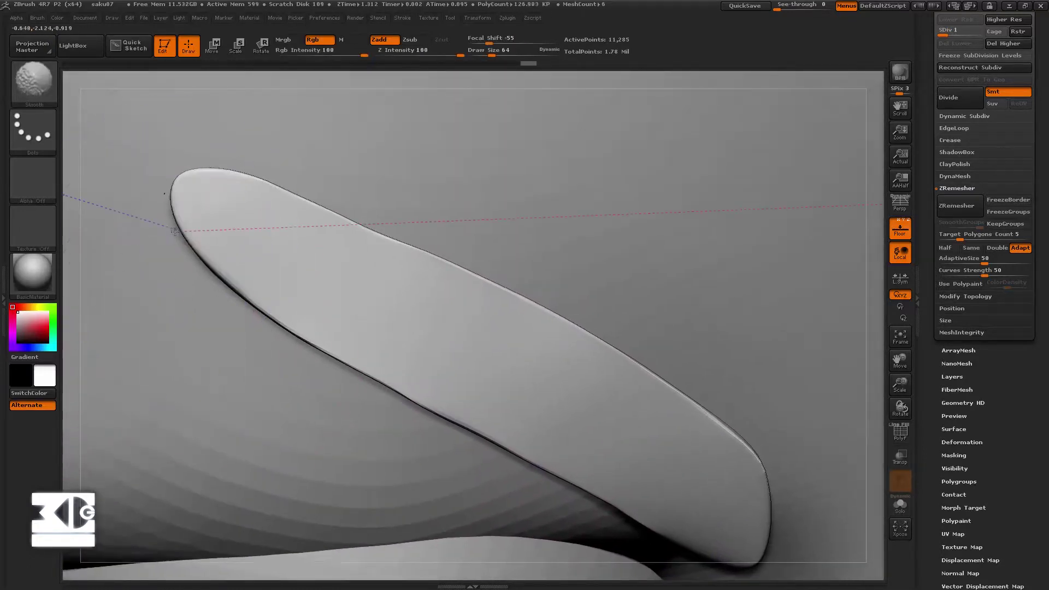
pyautogui.keyDown('shift'); pyautogui.moveTo(464, 267); pyautogui.dragTo(435, 244); pyautogui.keyUp('shift')
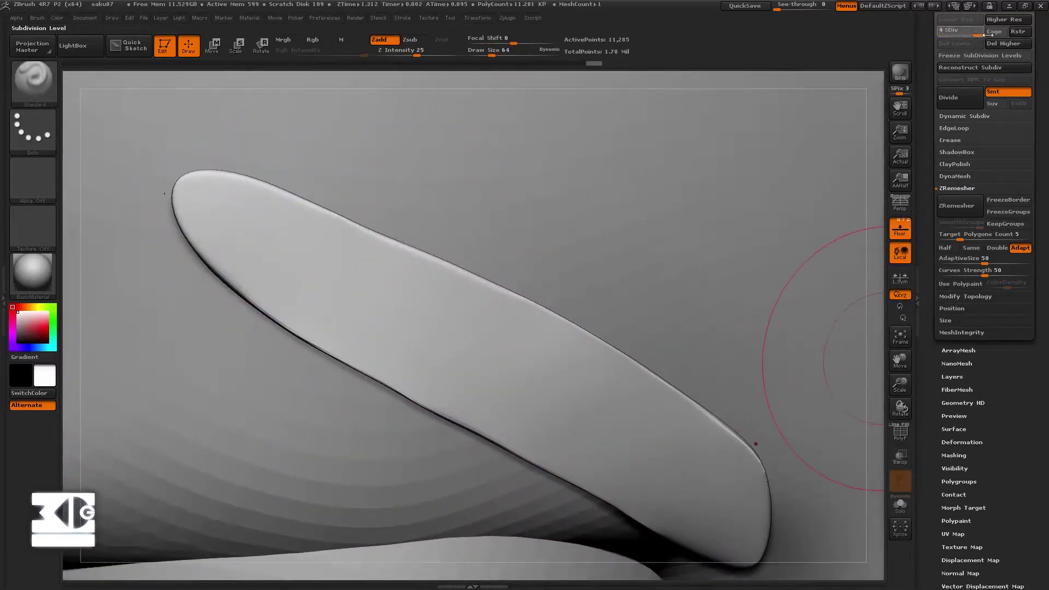
# Compare the eyebrows at subdivision levels 1 and 4, leaving level 4 active
pyautogui.moveTo(987, 34); pyautogui.dragTo(989, 35)
pyautogui.click(942, 34)
pyautogui.click(961, 442)
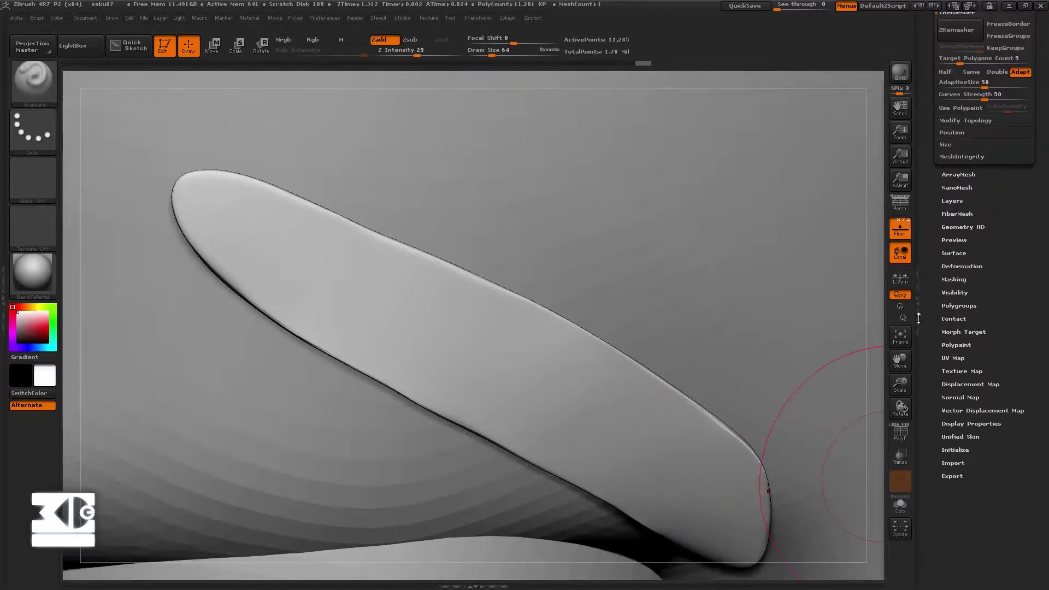
pyautogui.moveTo(930, 38); pyautogui.dragTo(930, 237)
pyautogui.click(955, 111)
pyautogui.moveTo(942, 135); pyautogui.dragTo(977, 135)
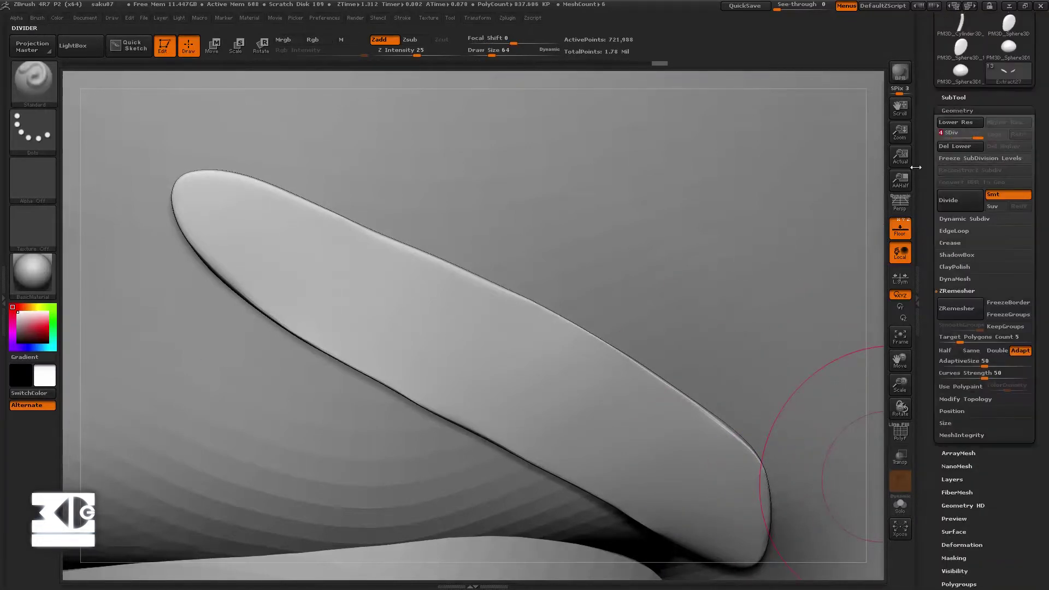
# Open the eyebrows' deformation settings and bring both eyebrows into a front view
pyautogui.moveTo(930, 328); pyautogui.dragTo(954, 161)
pyautogui.click(948, 311)
pyautogui.click(955, 133)
pyautogui.click(946, 162)
pyautogui.moveTo(932, 236); pyautogui.dragTo(933, 29)
pyautogui.click(960, 359)
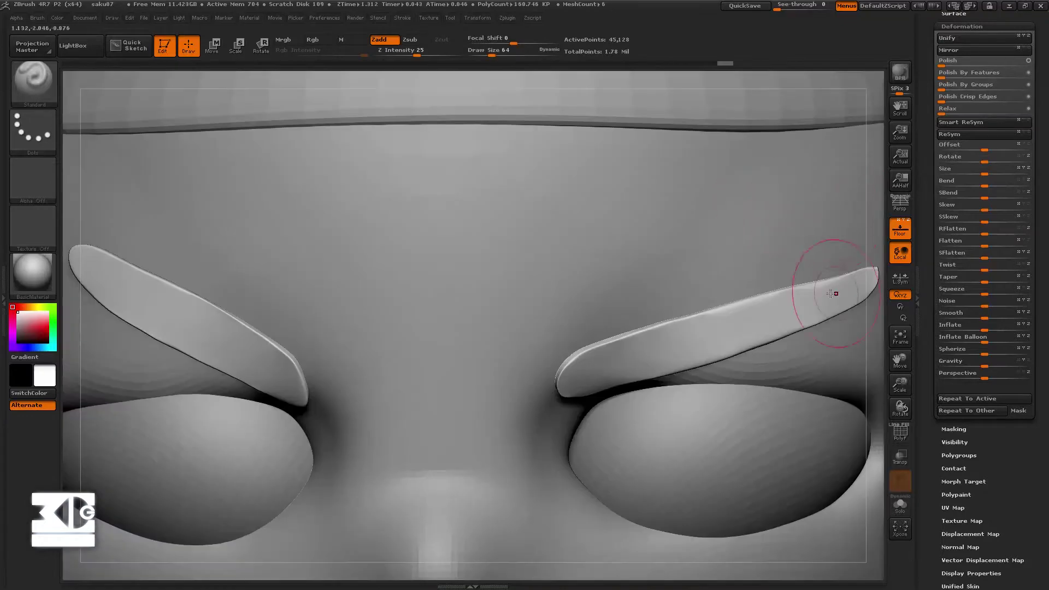
# Switch to the hPolish brush for the eyebrows and open their geometry settings
pyautogui.click(34, 87)
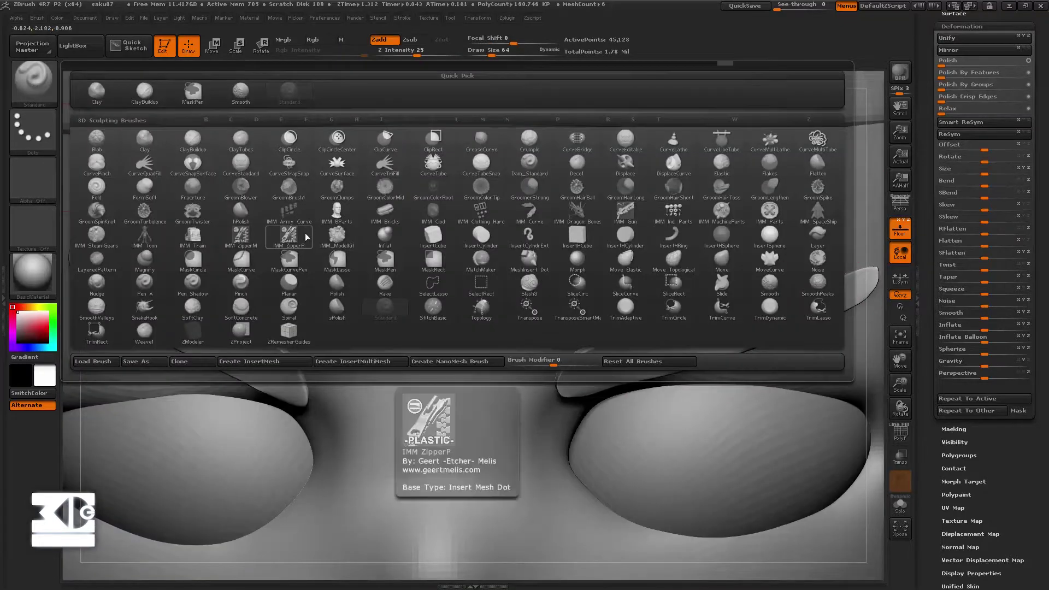
pyautogui.click(241, 234)
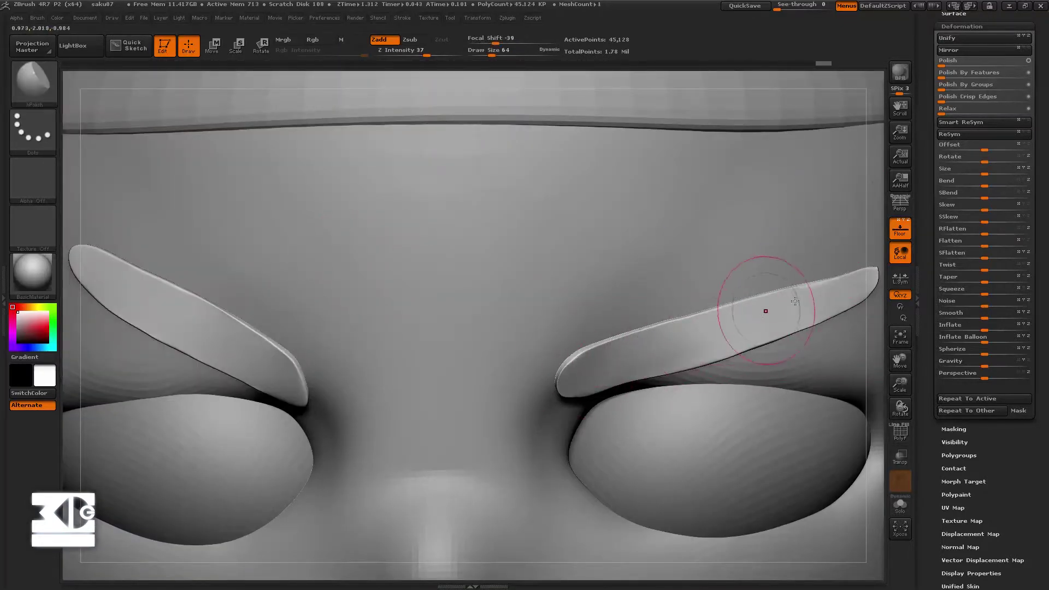
pyautogui.moveTo(923, 118); pyautogui.dragTo(922, 240)
pyautogui.click(956, 44)
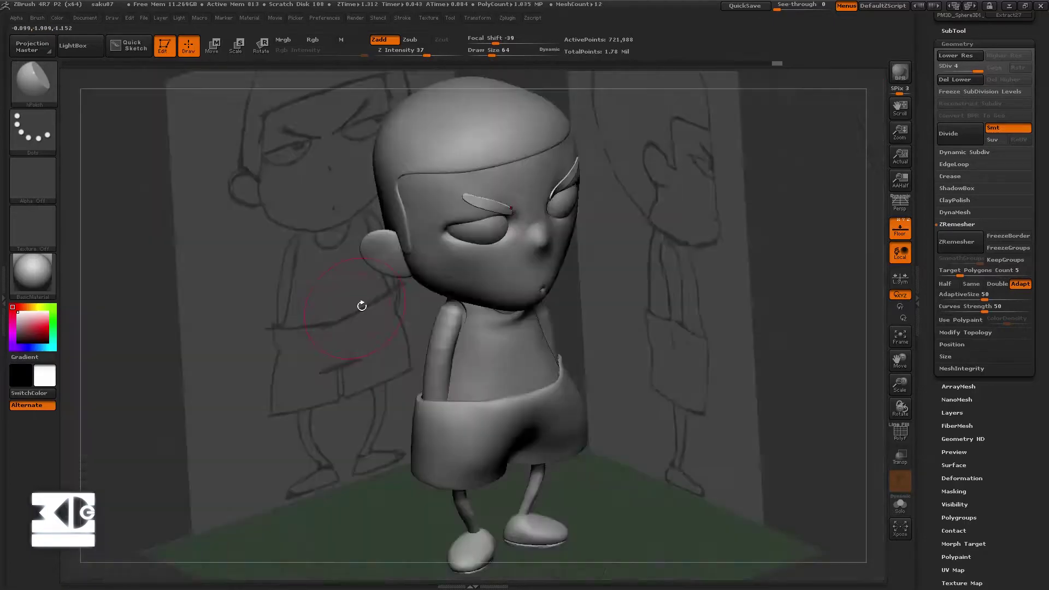
# Move the PM3D_Sphere3D_2 subtool with the two small pieces up the subtool list, just beneath Extract6
pyautogui.moveTo(361, 302); pyautogui.dragTo(617, 319)
pyautogui.click(953, 30)
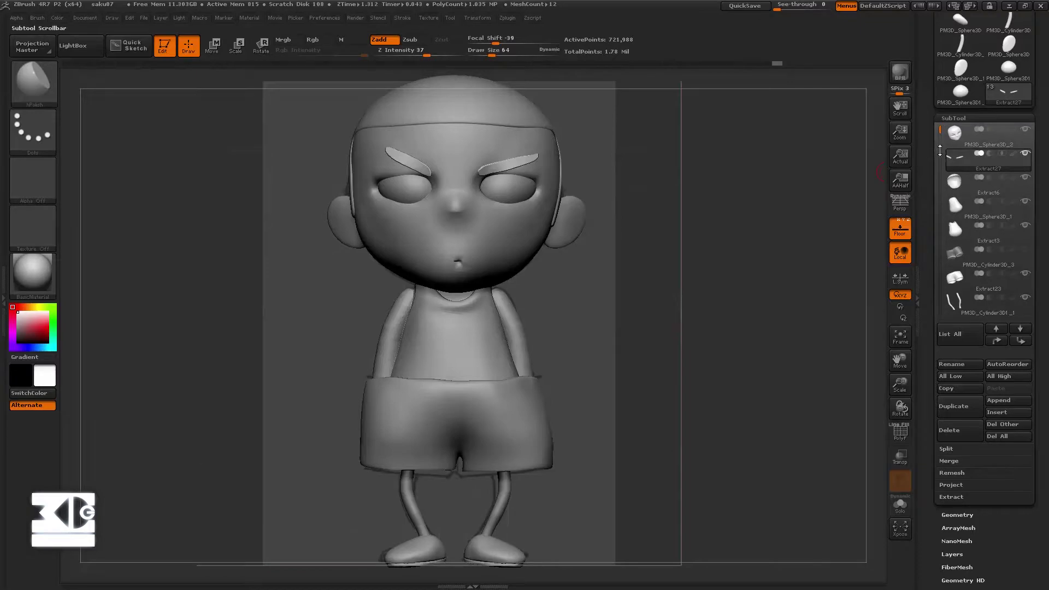
pyautogui.moveTo(883, 191)
pyautogui.mouseDown()
pyautogui.moveTo(797, 158)
pyautogui.moveTo(877, 192)
pyautogui.mouseUp()
pyautogui.moveTo(937, 133); pyautogui.dragTo(937, 174)
pyautogui.click(950, 228)
pyautogui.click(950, 279)
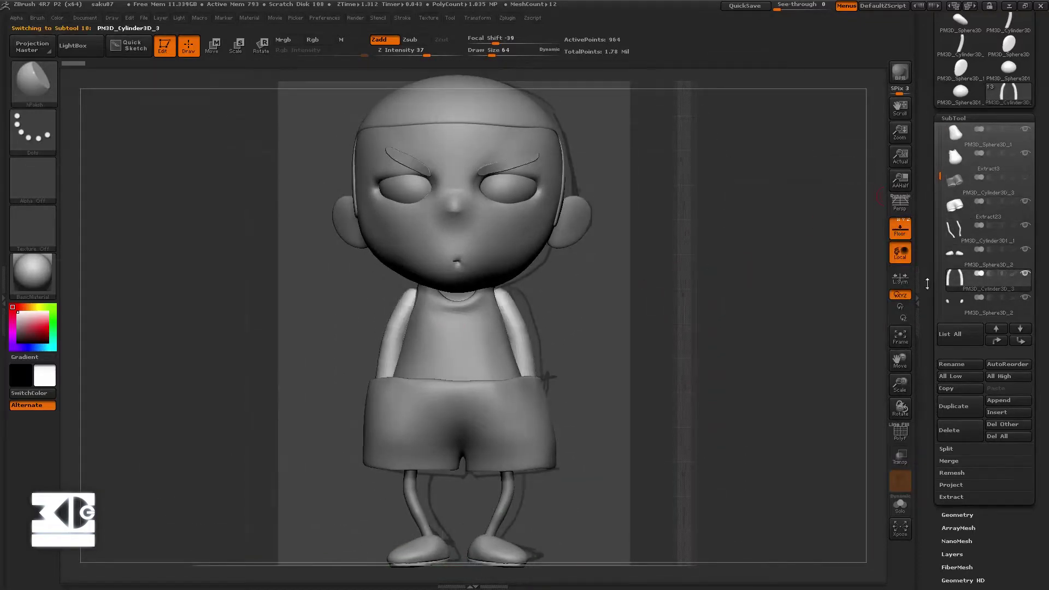
pyautogui.click(951, 301)
pyautogui.keyDown('shift'); pyautogui.click(994, 339); pyautogui.keyUp('shift')
pyautogui.moveTo(937, 176); pyautogui.dragTo(938, 205)
# Move the arms up the subtool list and place them directly beneath the torso
pyautogui.click(955, 254)
pyautogui.click(995, 342)
pyautogui.click(995, 342)
pyautogui.click(995, 343)
pyautogui.click(995, 343)
pyautogui.click(995, 342)
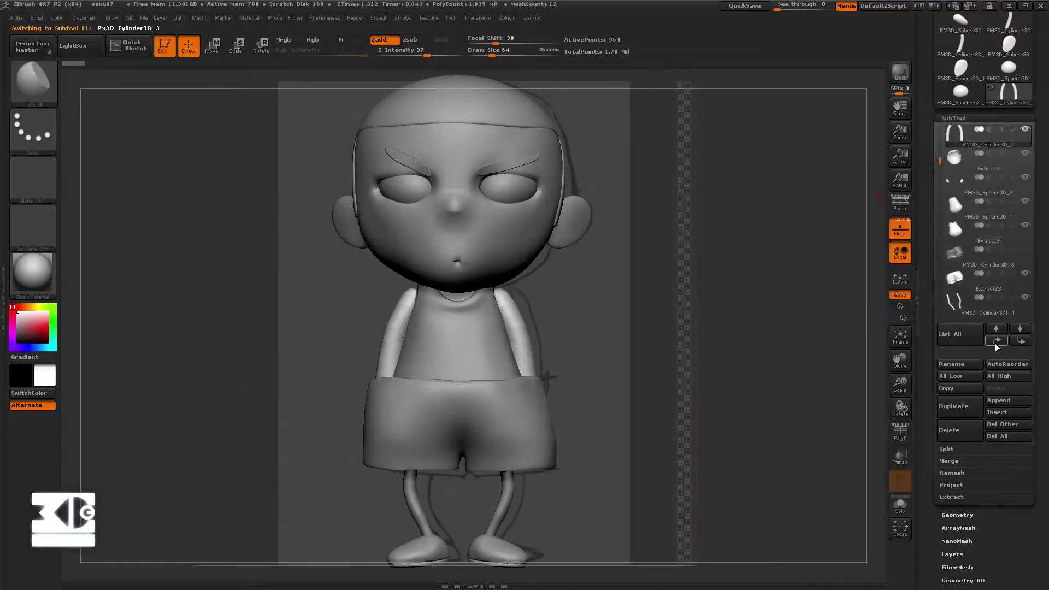
pyautogui.click(1017, 341)
pyautogui.click(1017, 341)
pyautogui.click(1017, 341)
# Select the torso, hide the Extract5 shirt and frame the torso from the front
pyautogui.click(955, 185)
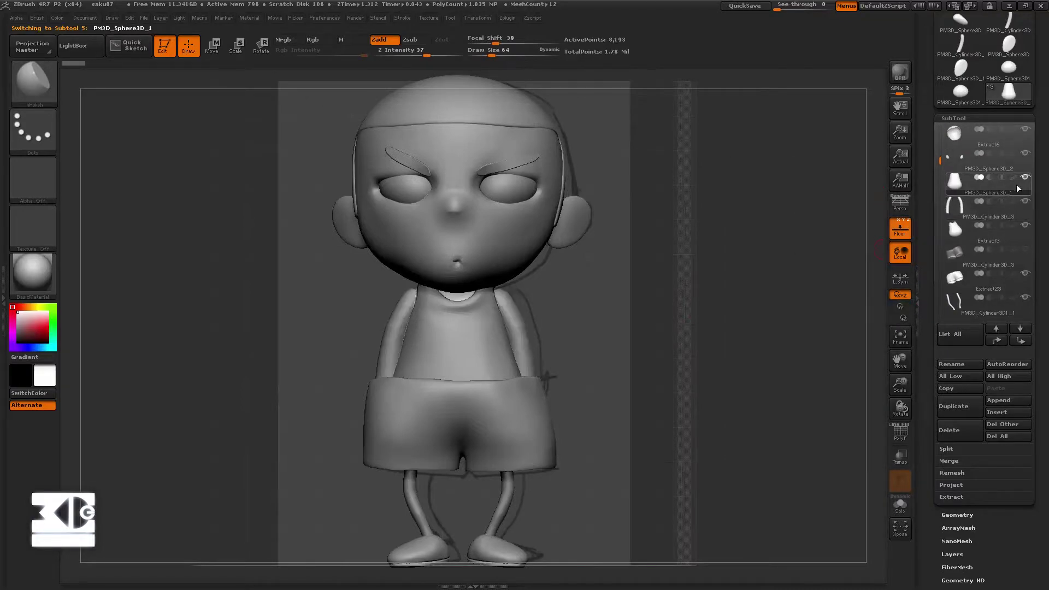
pyautogui.click(1024, 227)
pyautogui.moveTo(735, 254); pyautogui.dragTo(710, 307)
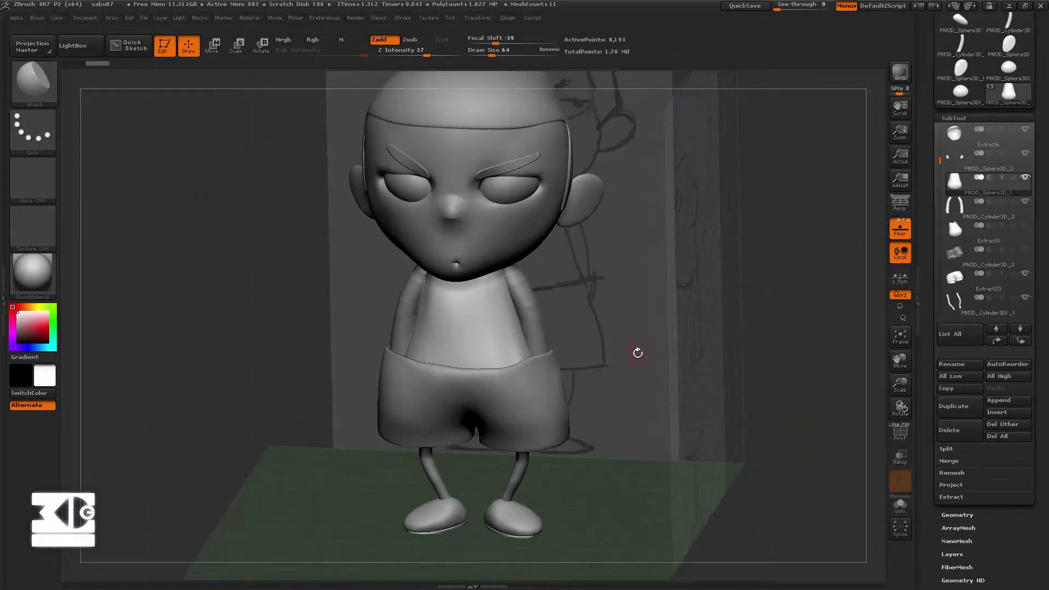
pyautogui.keyDown('shift'); pyautogui.moveTo(637, 353); pyautogui.dragTo(664, 338); pyautogui.keyUp('shift')
pyautogui.press('f')
# Select the arms and subdivide them to level 3
pyautogui.click(956, 208)
pyautogui.moveTo(932, 330); pyautogui.dragTo(926, 294)
pyautogui.moveTo(830, 327); pyautogui.dragTo(868, 308)
pyautogui.moveTo(929, 276); pyautogui.dragTo(929, 337)
pyautogui.click(953, 142)
pyautogui.click(953, 156)
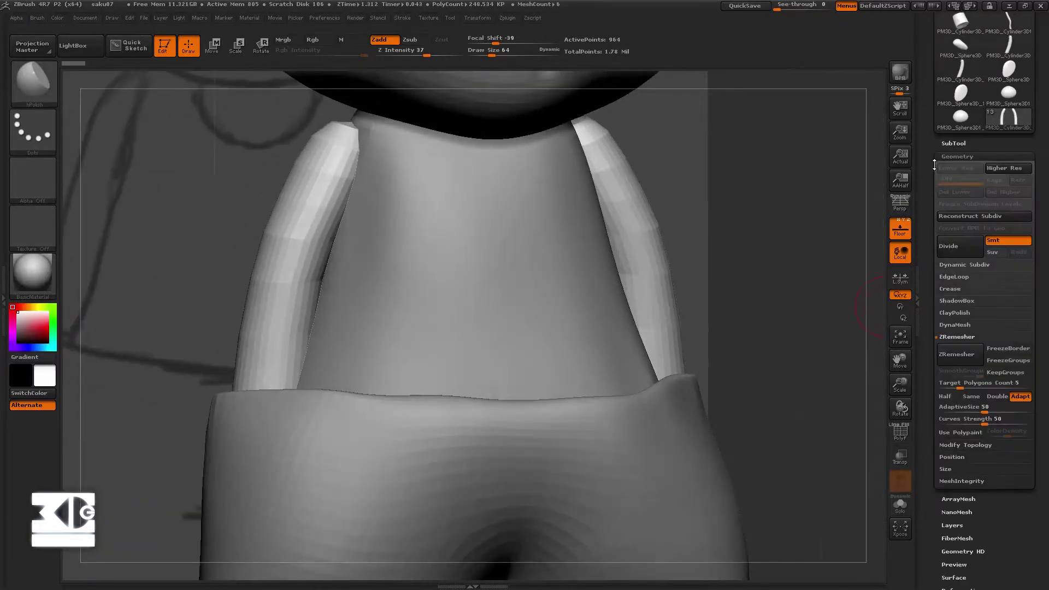
pyautogui.click(953, 246)
pyautogui.click(953, 246)
# Inspect the subdivided arms, return them to level 1 and delete the higher subdivision levels
pyautogui.moveTo(848, 252)
pyautogui.mouseDown()
pyautogui.moveTo(765, 256)
pyautogui.moveTo(755, 241)
pyautogui.moveTo(833, 253)
pyautogui.mouseUp()
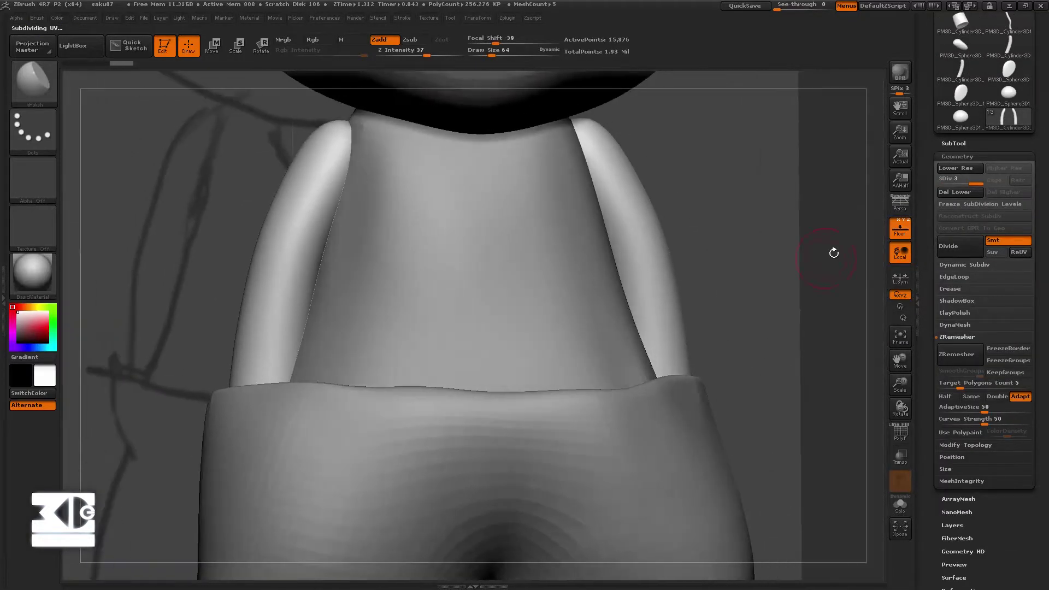
pyautogui.click(900, 434)
pyautogui.click(900, 434)
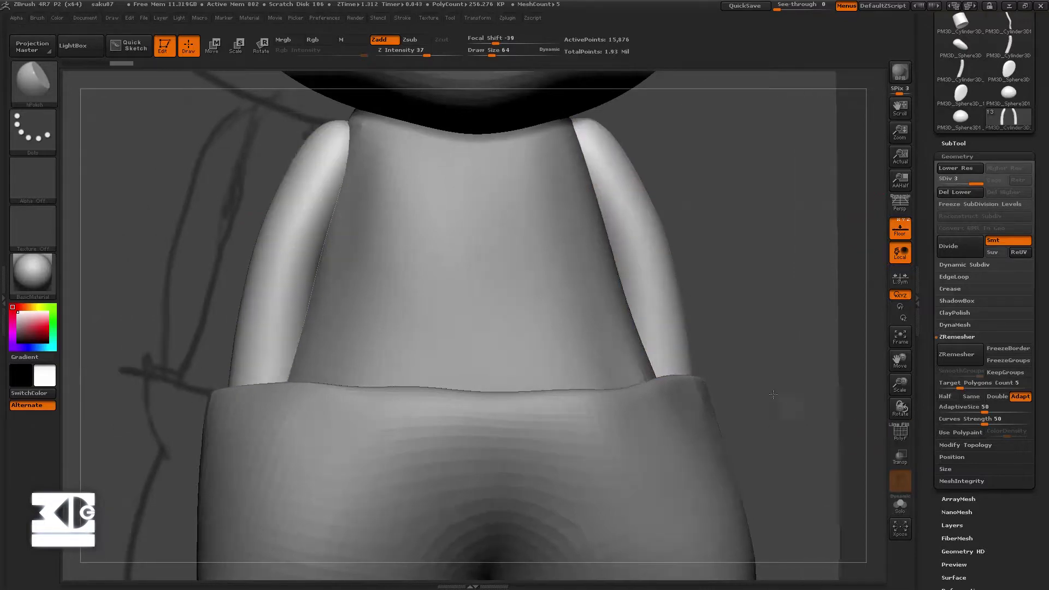
pyautogui.moveTo(852, 328); pyautogui.dragTo(846, 283)
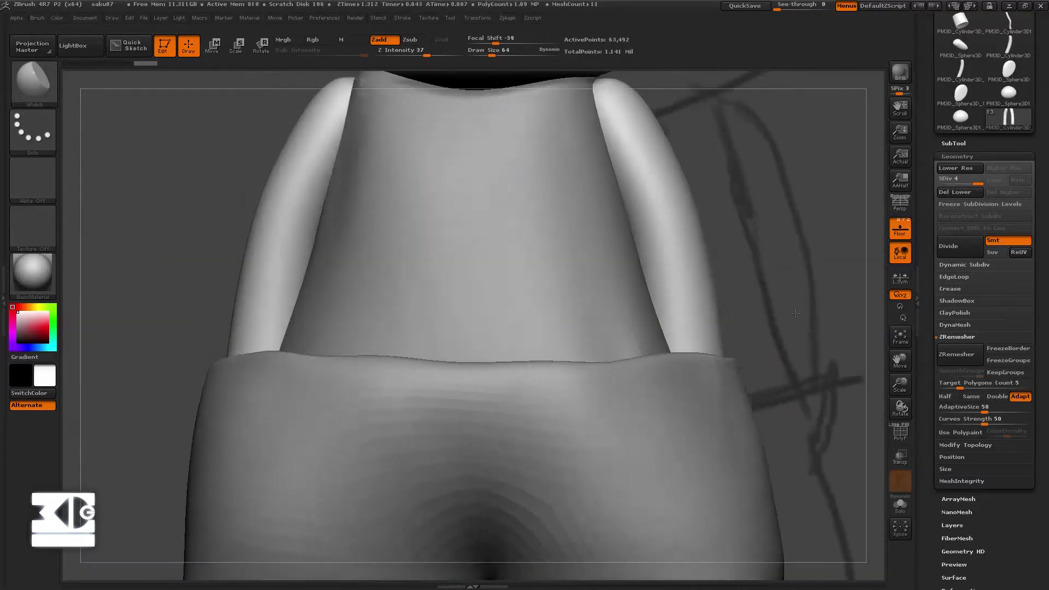
pyautogui.hotkey('shift', 'd')
pyautogui.hotkey('shift', 'd')
pyautogui.hotkey('shift', 'd')
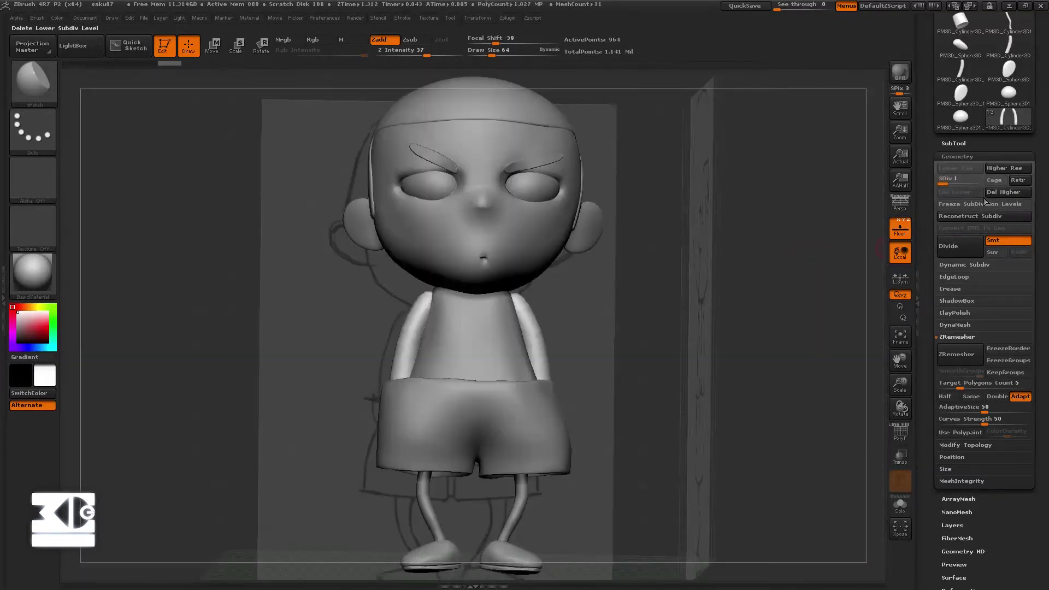
pyautogui.click(953, 144)
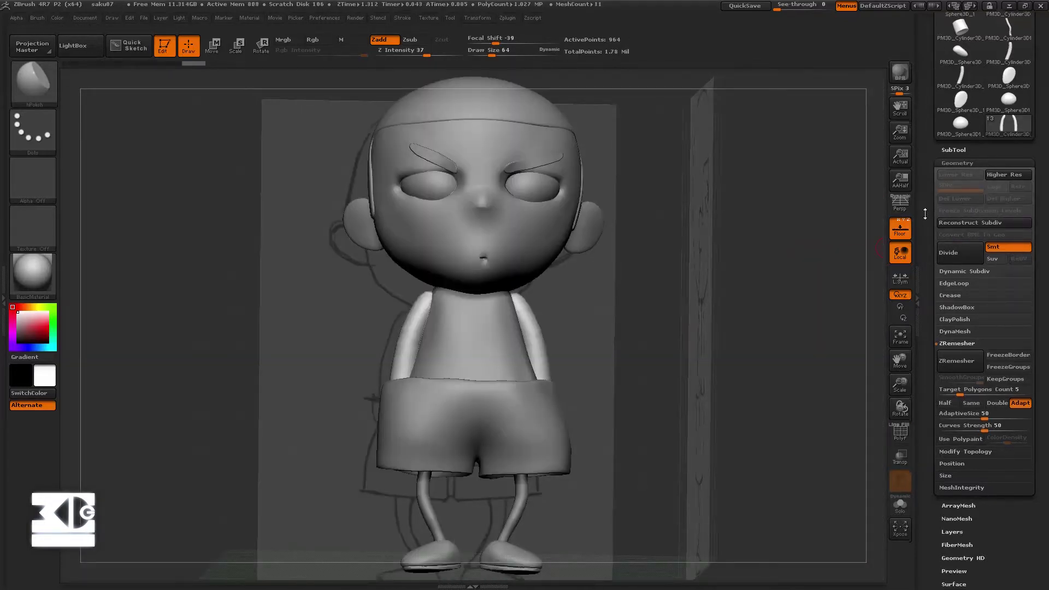
pyautogui.moveTo(957, 177)
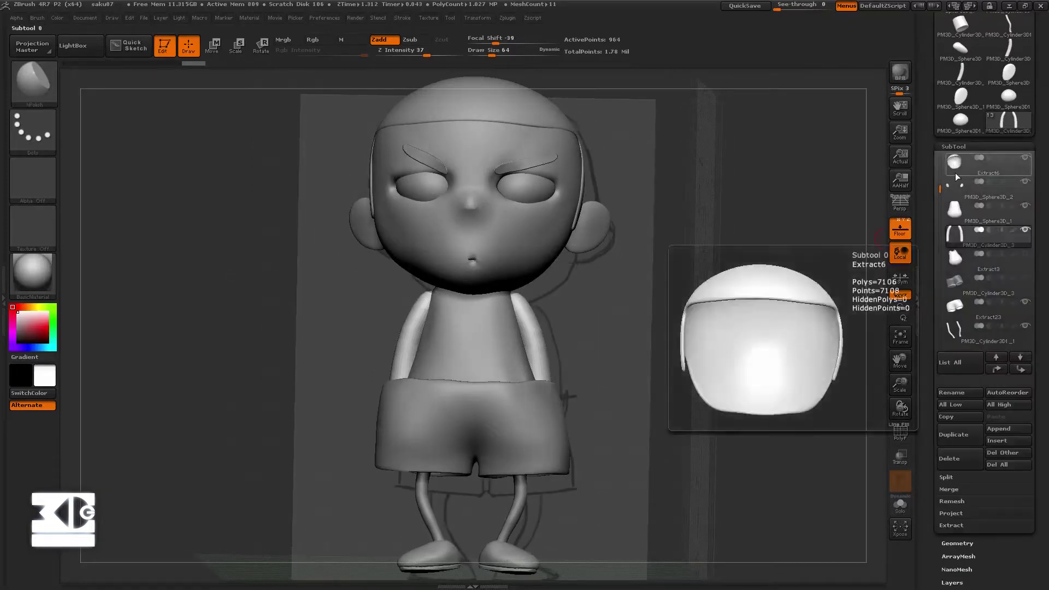
# Save the project as a new version named sako08
pyautogui.click(144, 18)
pyautogui.click(180, 34)
pyautogui.write('8')
pyautogui.press('Return')
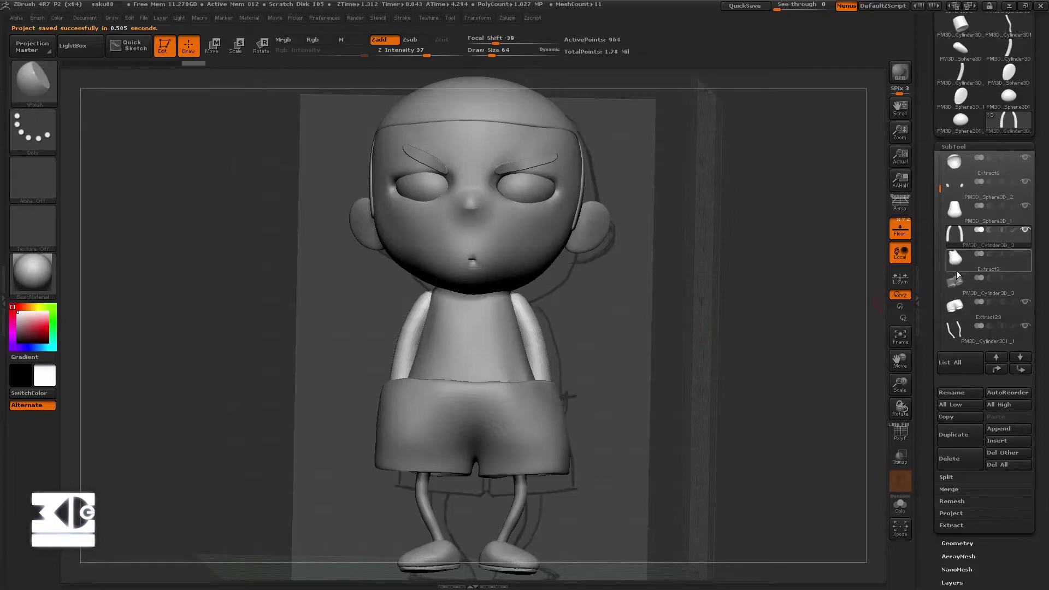
# Select the torso in a close front view and display the other subtools as transparent ghosts
pyautogui.keyDown('alt'); pyautogui.moveTo(808, 393); pyautogui.dragTo(842, 372); pyautogui.keyUp('alt')
pyautogui.click(972, 214)
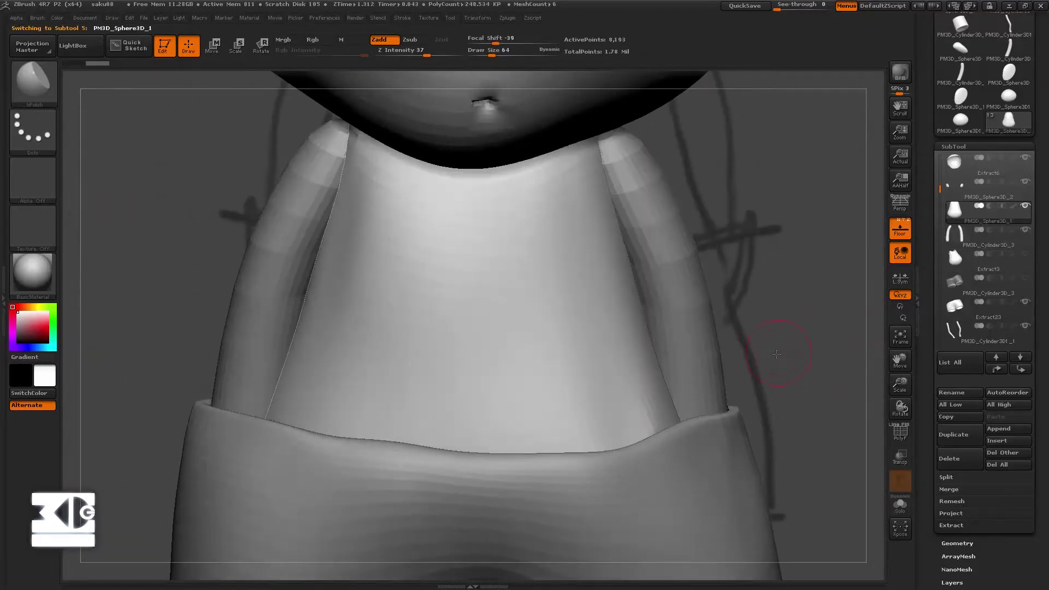
pyautogui.click(904, 455)
pyautogui.moveTo(826, 433)
pyautogui.mouseDown()
pyautogui.moveTo(852, 420)
pyautogui.moveTo(831, 434)
pyautogui.mouseUp()
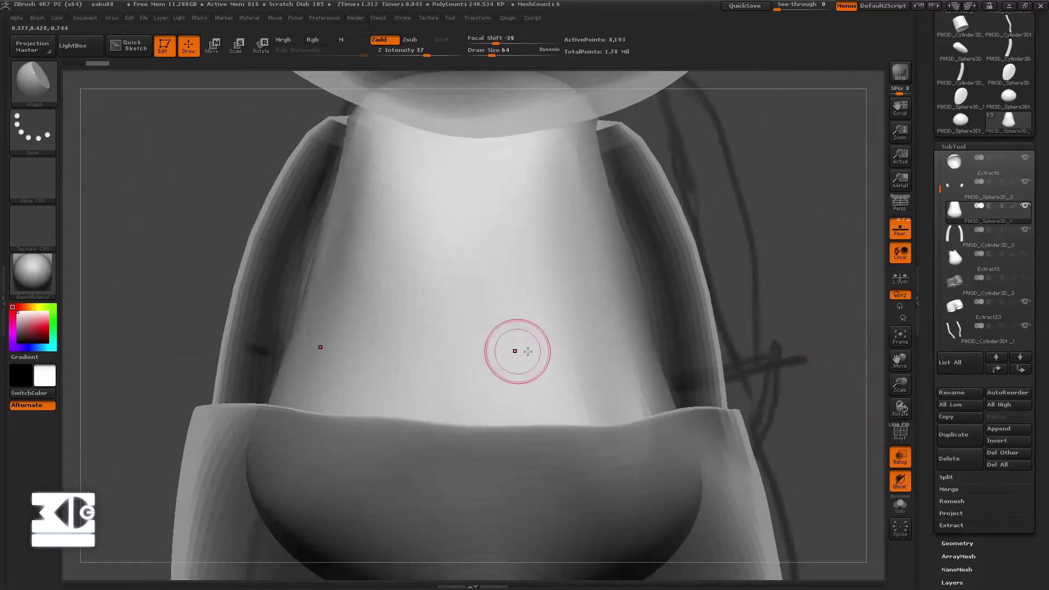
# Turn on local symmetry for the torso and choose the Move brush
pyautogui.click(477, 18)
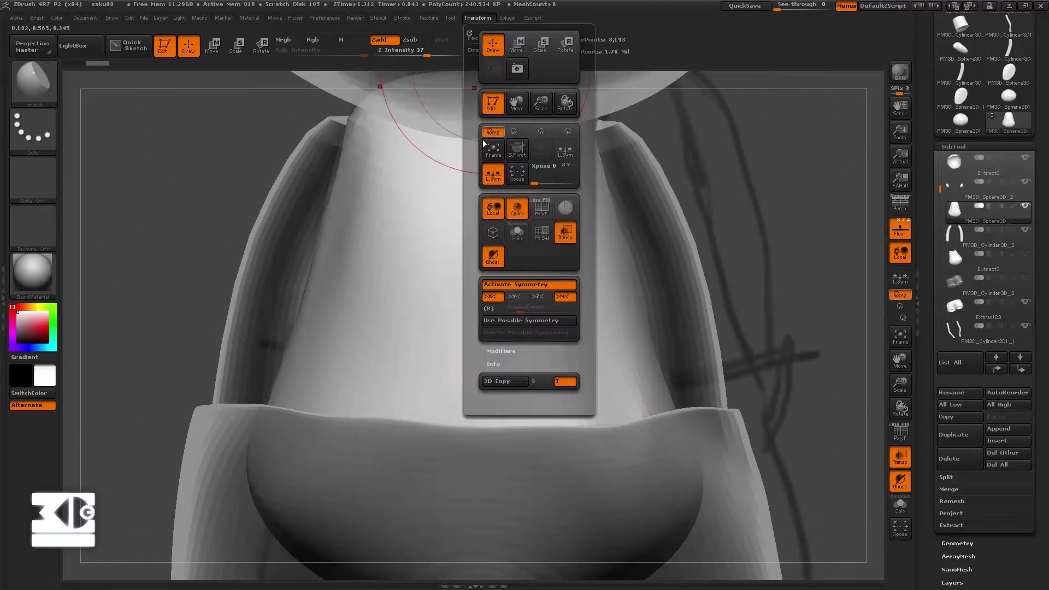
pyautogui.click(493, 175)
pyautogui.press('b')
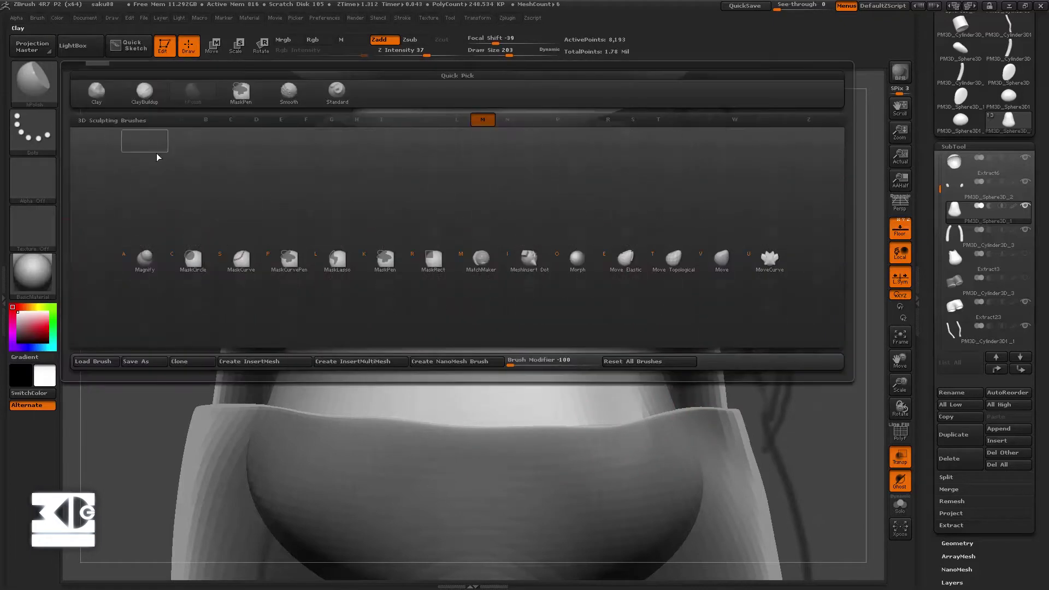
pyautogui.press('m')
pyautogui.press('v')
# Try to pull in the torso around the waist from the front and from both side views
pyautogui.moveTo(668, 404); pyautogui.dragTo(651, 403)
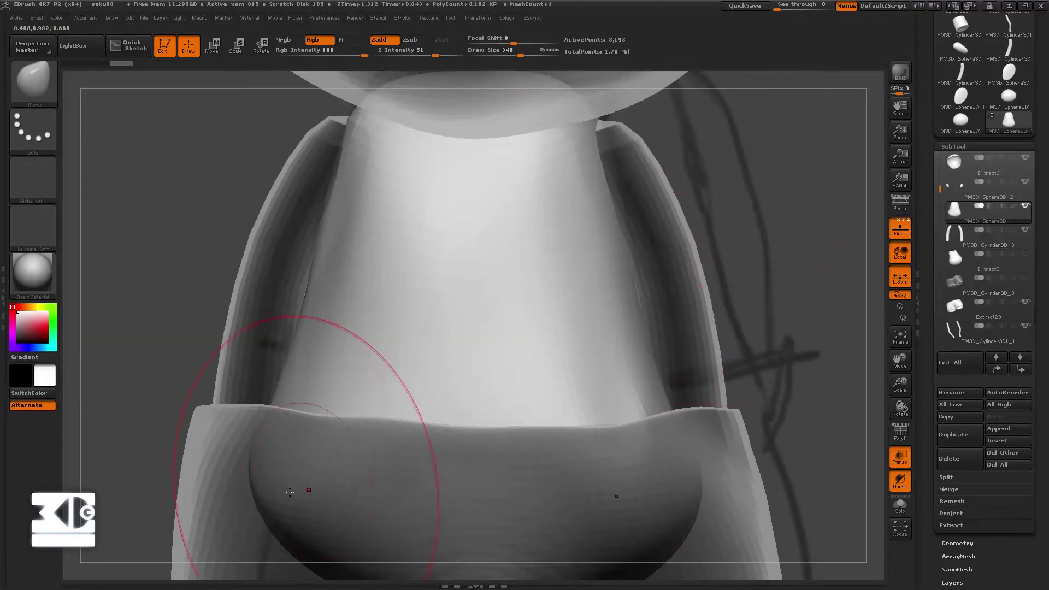
pyautogui.moveTo(120, 415); pyautogui.dragTo(164, 410)
pyautogui.moveTo(243, 484); pyautogui.dragTo(271, 501)
pyautogui.moveTo(117, 377)
pyautogui.mouseDown()
pyautogui.moveTo(175, 378)
pyautogui.moveTo(172, 424)
pyautogui.moveTo(460, 280)
pyautogui.mouseUp()
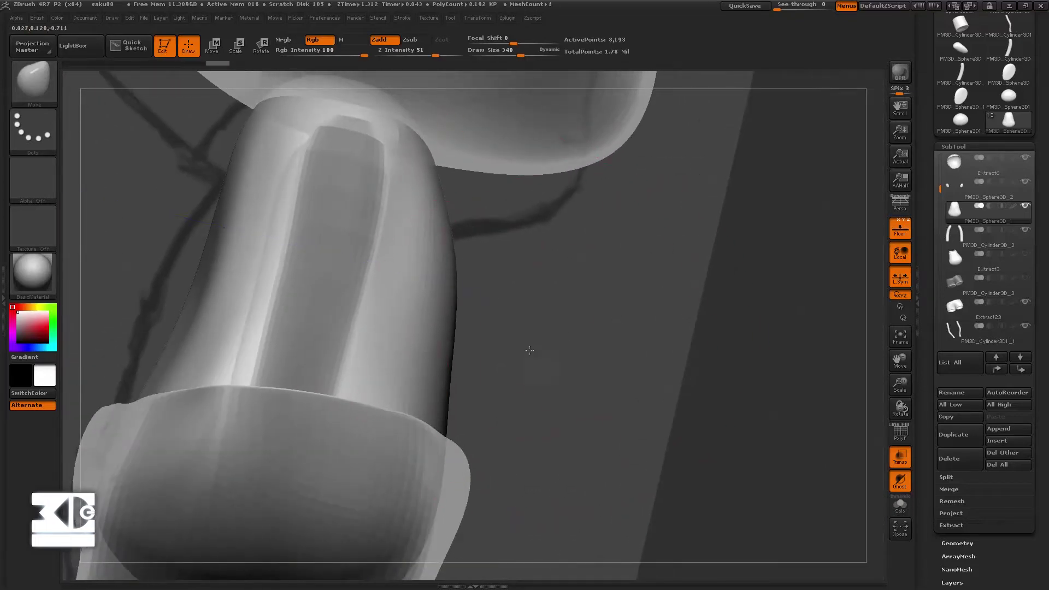
pyautogui.moveTo(529, 350); pyautogui.dragTo(538, 363)
pyautogui.moveTo(451, 418); pyautogui.dragTo(434, 420)
pyautogui.moveTo(644, 383); pyautogui.dragTo(426, 333)
pyautogui.moveTo(792, 333); pyautogui.dragTo(547, 393)
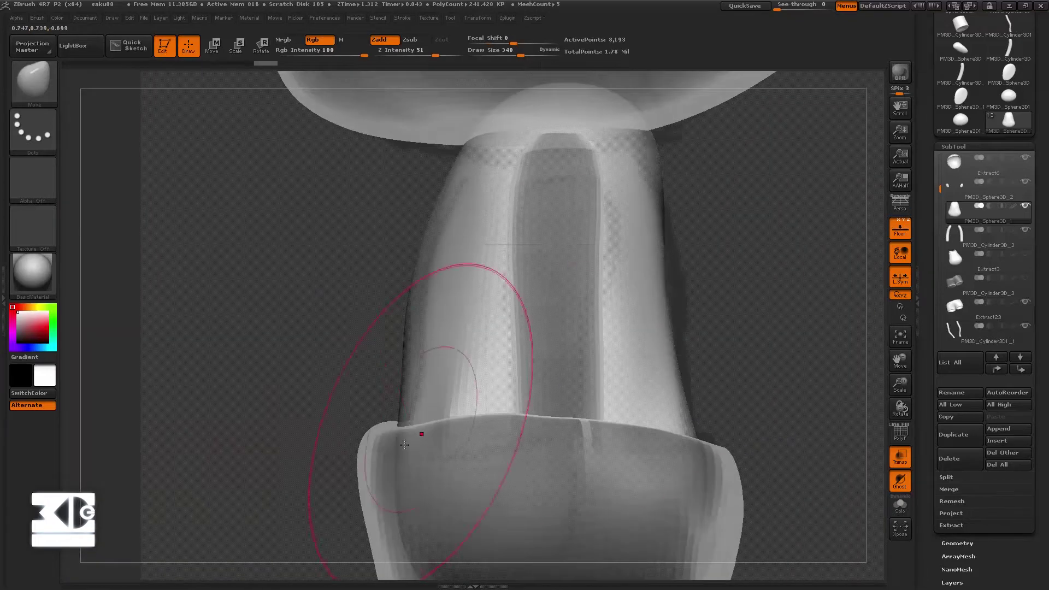
pyautogui.moveTo(413, 515); pyautogui.dragTo(419, 513)
pyautogui.moveTo(235, 404)
pyautogui.mouseDown()
pyautogui.moveTo(304, 444)
pyautogui.moveTo(305, 420)
pyautogui.moveTo(290, 426)
pyautogui.moveTo(292, 449)
pyautogui.moveTo(339, 415)
pyautogui.moveTo(386, 352)
pyautogui.mouseUp()
# Undo the last Move brush strokes on the torso
pyautogui.hotkey('ctrl', 'z')
pyautogui.hotkey('ctrl', 'z')
pyautogui.hotkey('ctrl', 'z')
pyautogui.hotkey('ctrl', 'z')
pyautogui.hotkey('ctrl', 'z')
pyautogui.hotkey('ctrl', 'z')
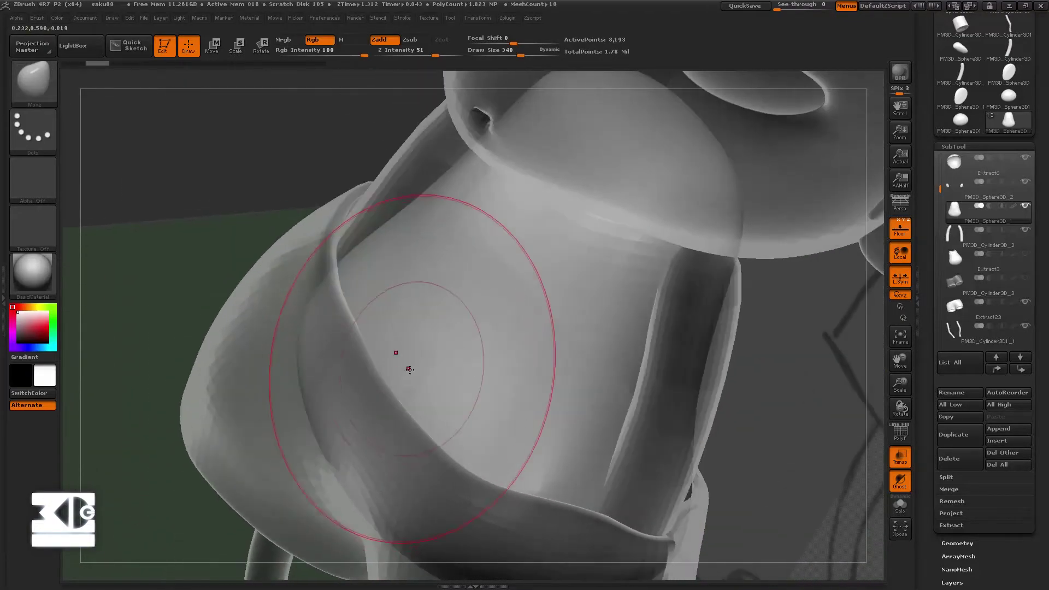
# Pull the torso's sides inward at the waist and at mid-height with the Move brush
pyautogui.moveTo(809, 368); pyautogui.dragTo(679, 346)
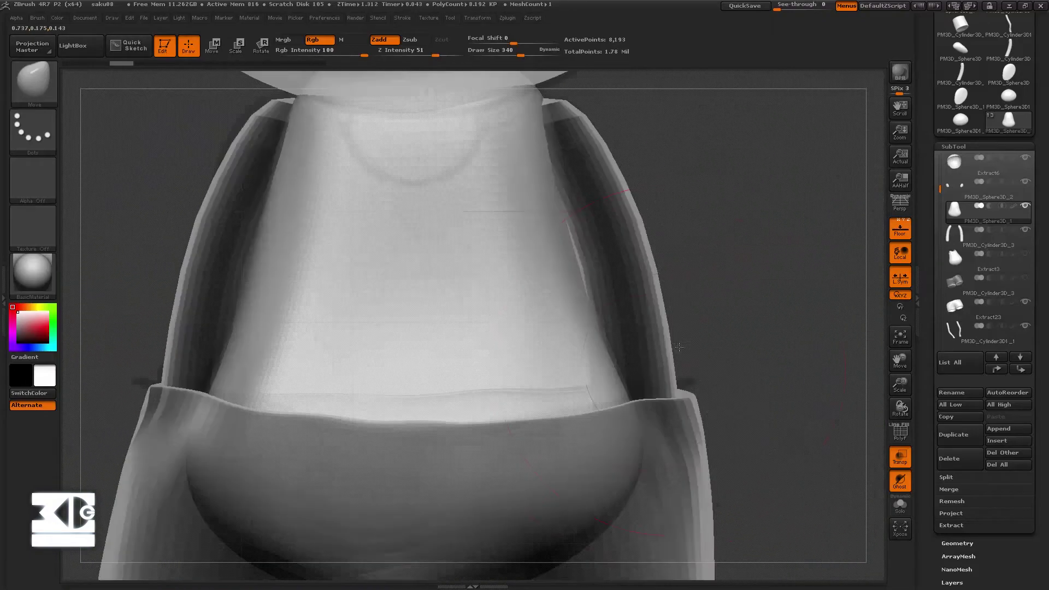
pyautogui.moveTo(644, 429); pyautogui.dragTo(617, 431, button='right')
pyautogui.moveTo(606, 440); pyautogui.dragTo(568, 443)
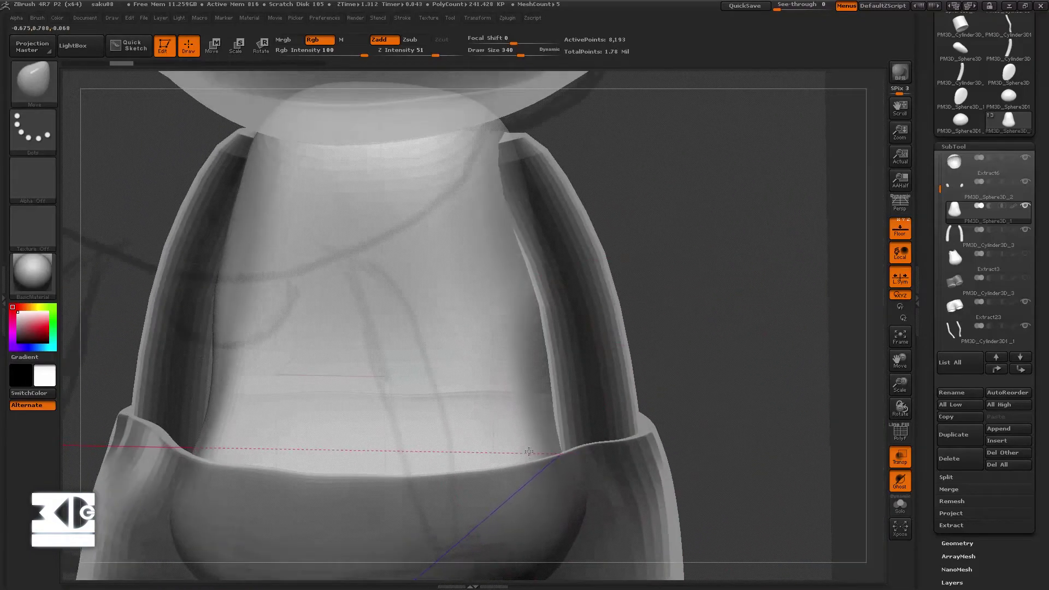
pyautogui.moveTo(584, 426)
pyautogui.mouseDown(button='right')
pyautogui.moveTo(642, 377)
pyautogui.moveTo(571, 407)
pyautogui.moveTo(584, 402)
pyautogui.mouseUp(button='right')
pyautogui.moveTo(515, 308); pyautogui.dragTo(505, 316)
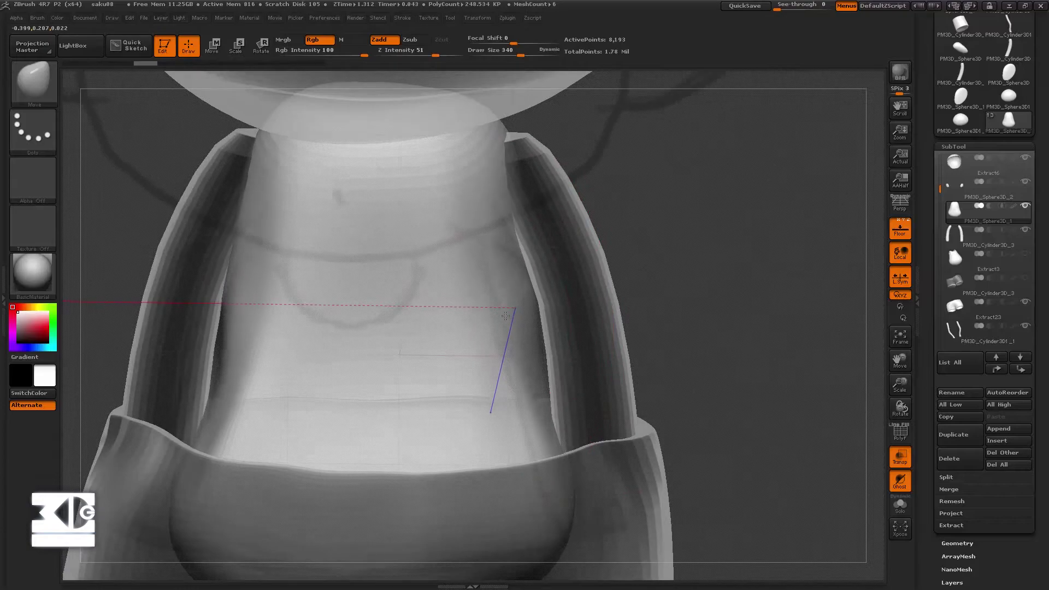
# Reshape the torso's sides below the armpits, at the waist and inside the shorts with the Move brush
pyautogui.moveTo(247, 236); pyautogui.dragTo(227, 234)
pyautogui.moveTo(214, 376); pyautogui.dragTo(196, 378)
pyautogui.moveTo(184, 507); pyautogui.dragTo(196, 503)
pyautogui.moveTo(672, 306)
pyautogui.mouseDown(button='right')
pyautogui.moveTo(581, 300)
pyautogui.moveTo(643, 299)
pyautogui.mouseUp(button='right')
pyautogui.moveTo(572, 442); pyautogui.dragTo(563, 419)
# Refine the torso's profile in side view and turn off the transparent display in a front view
pyautogui.moveTo(645, 338); pyautogui.dragTo(765, 328, button='right')
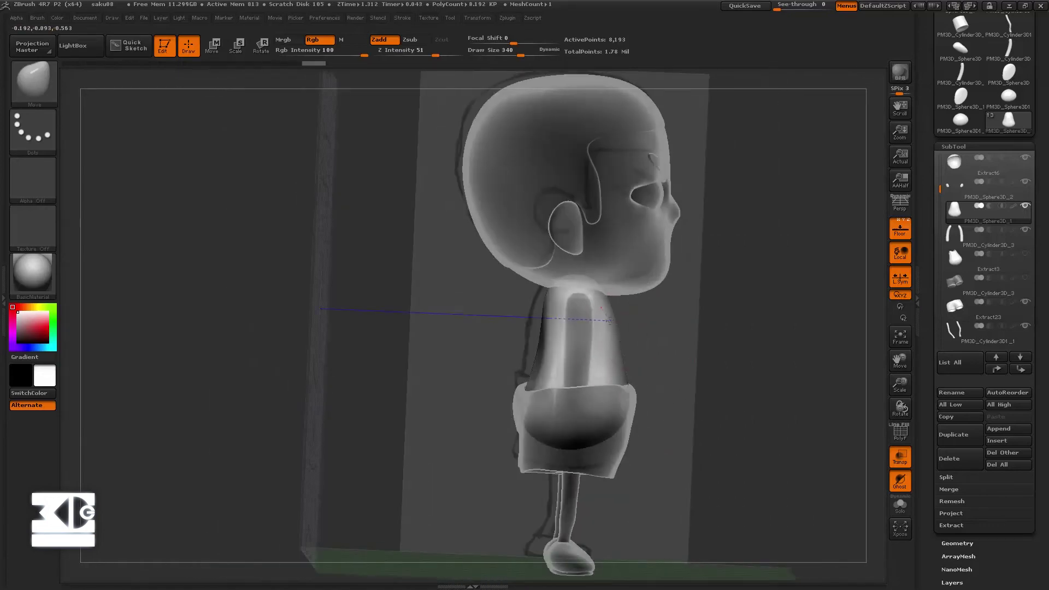
pyautogui.moveTo(537, 365)
pyautogui.mouseDown(button='right')
pyautogui.moveTo(533, 342)
pyautogui.moveTo(668, 310)
pyautogui.moveTo(622, 306)
pyautogui.moveTo(637, 296)
pyautogui.moveTo(747, 288)
pyautogui.moveTo(620, 285)
pyautogui.mouseUp(button='right')
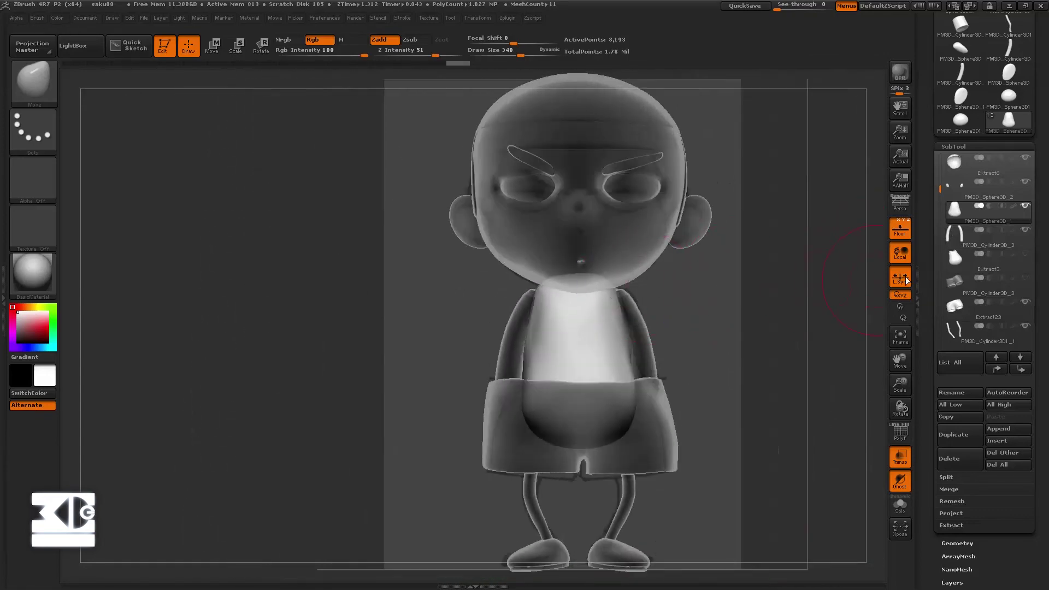
pyautogui.keyDown('alt'); pyautogui.moveTo(751, 325); pyautogui.dragTo(645, 328, button='right'); pyautogui.keyUp('alt')
pyautogui.click(899, 459)
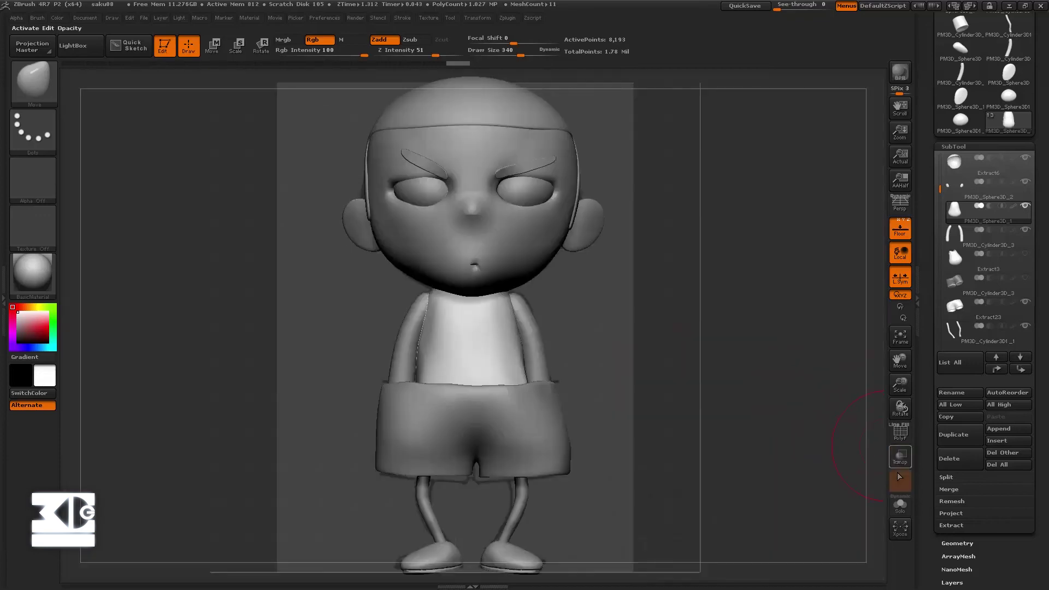